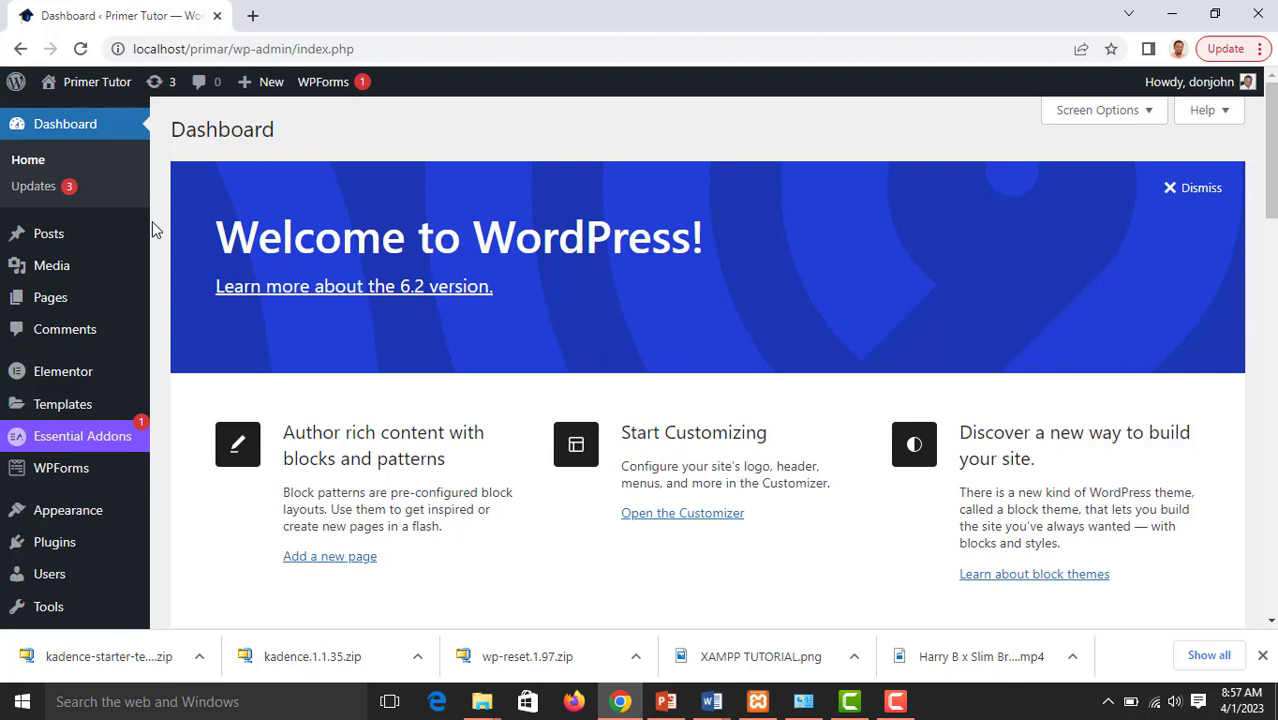
Open the list of all site pages and look through the existing published and draft pages
mouse_move(36, 310)
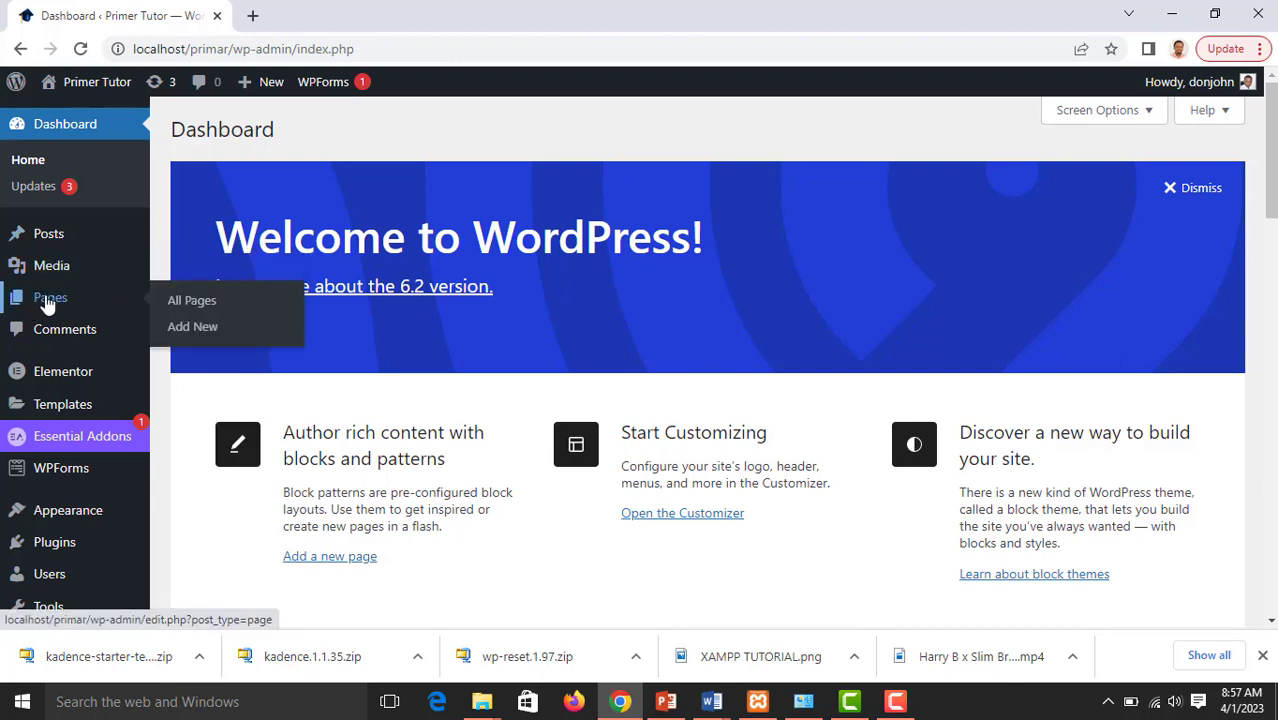
click(48, 300)
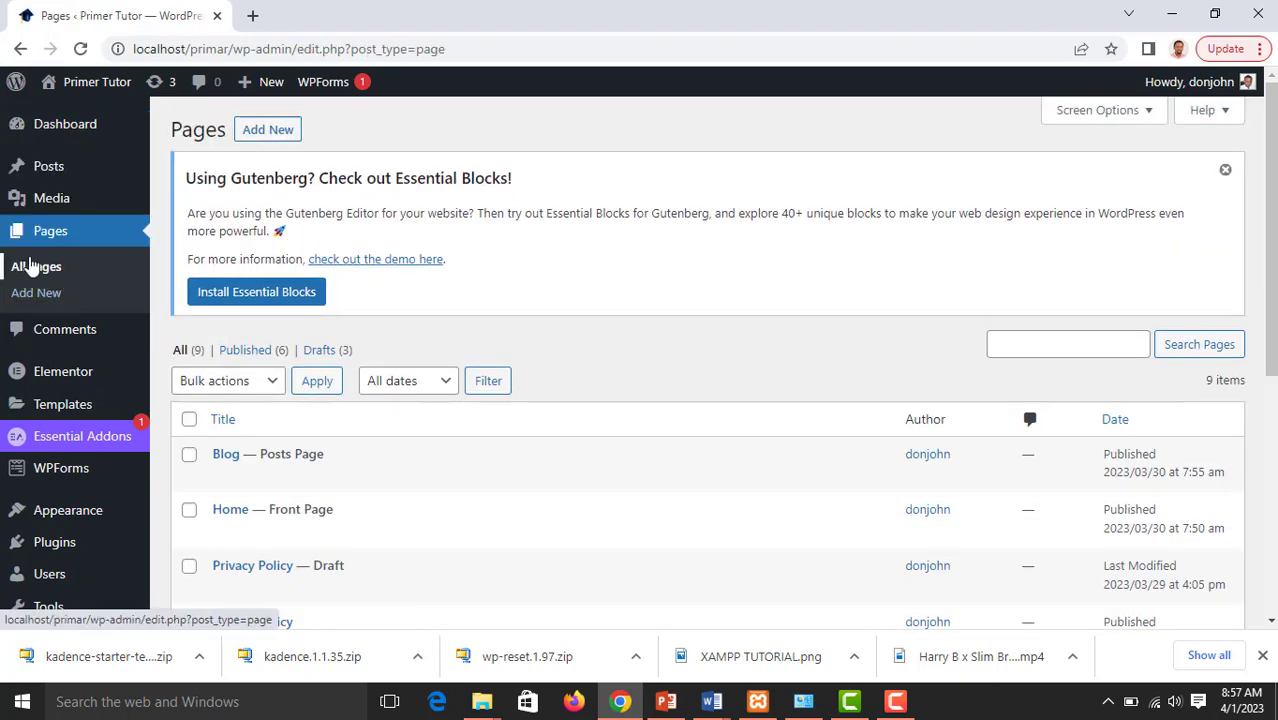
click(29, 297)
scroll(431, 230, down, 4)
scroll(428, 237, down, 1)
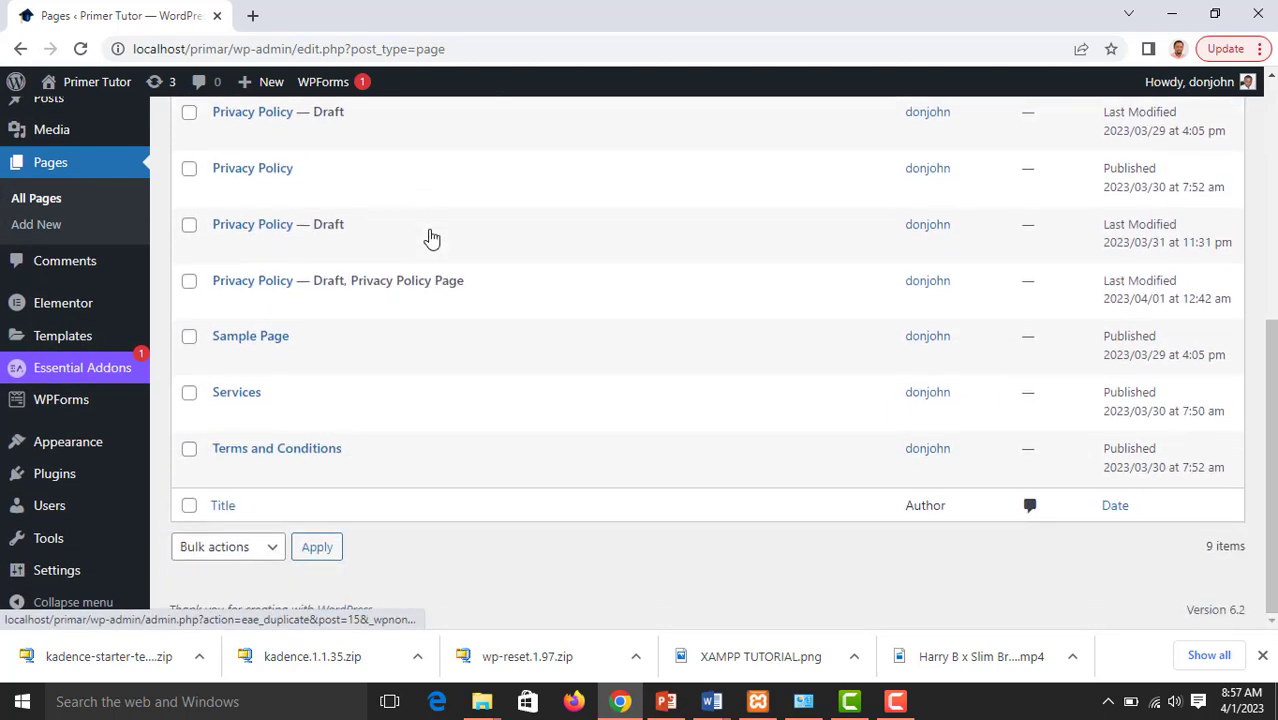
scroll(422, 294, up, 5)
scroll(424, 296, down, 3)
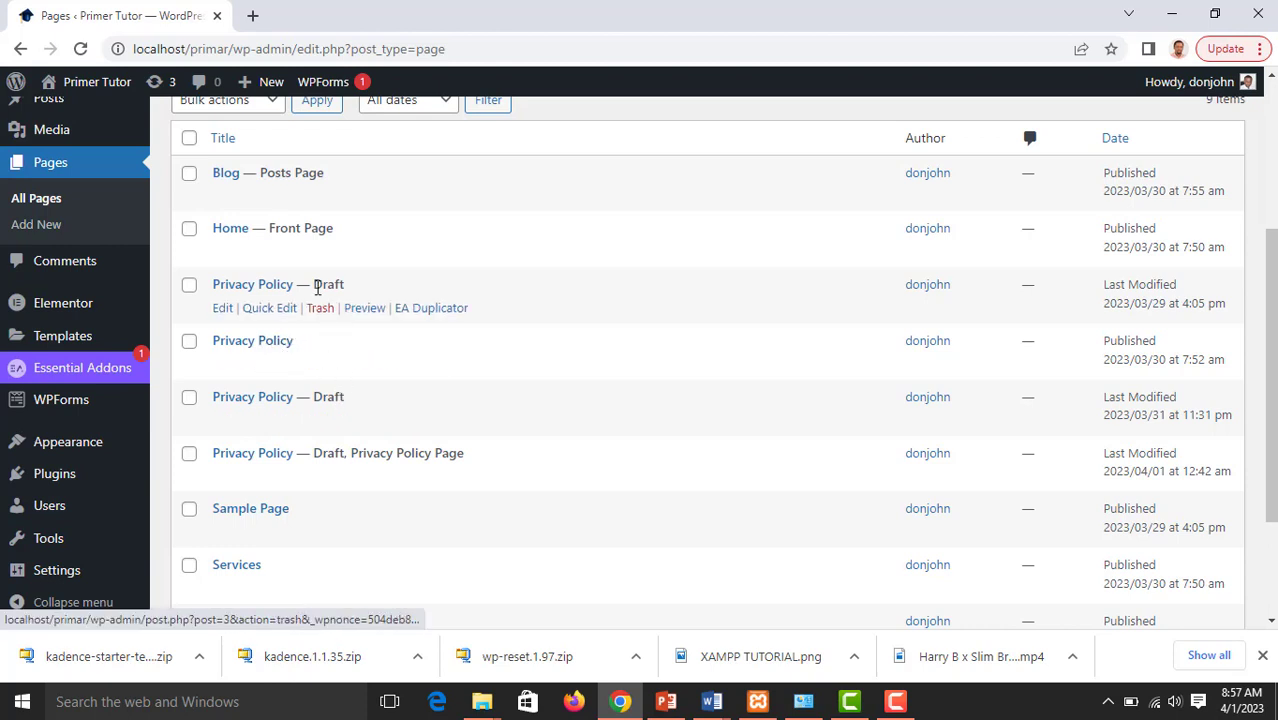
scroll(408, 322, down, 3)
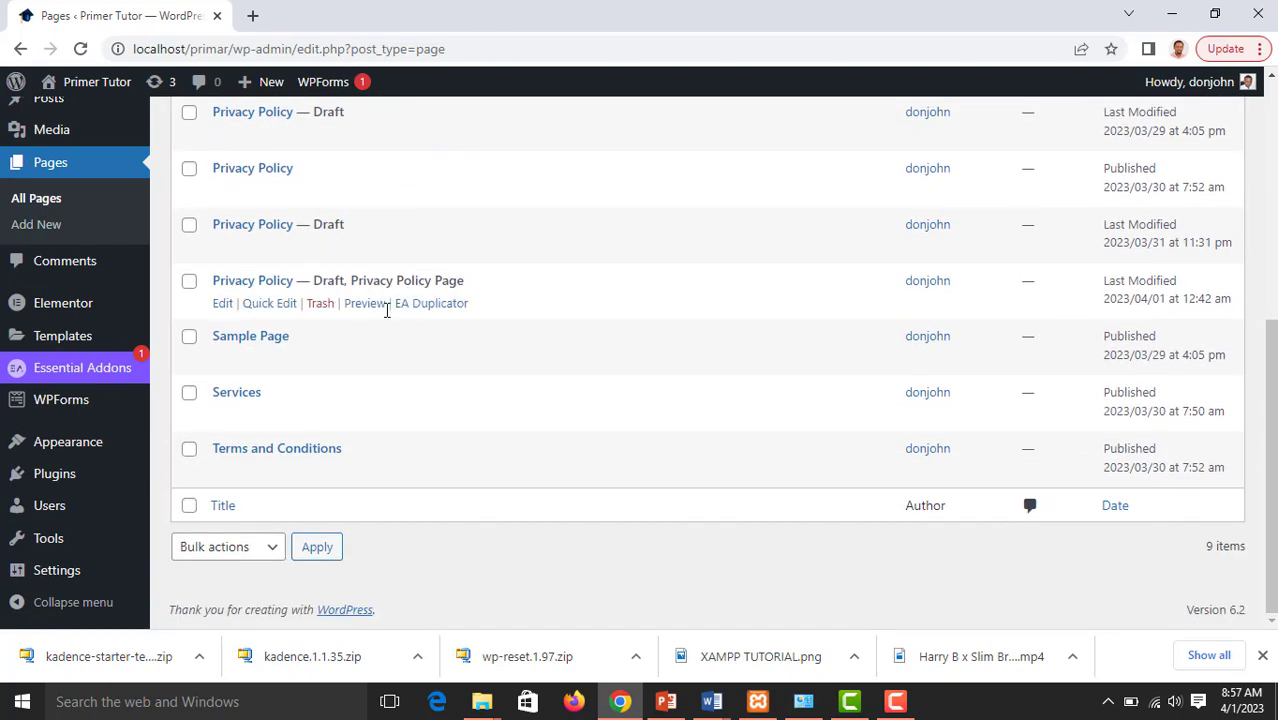
scroll(302, 291, up, 2)
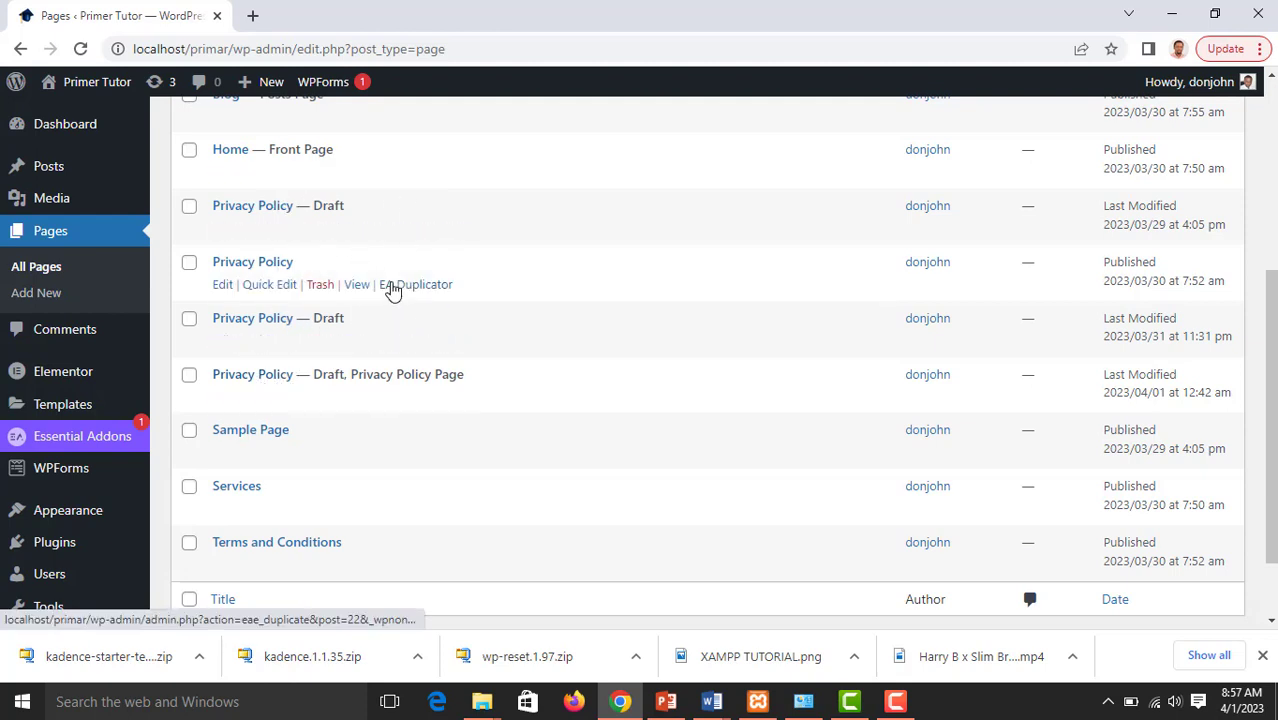
scroll(313, 345, down, 1)
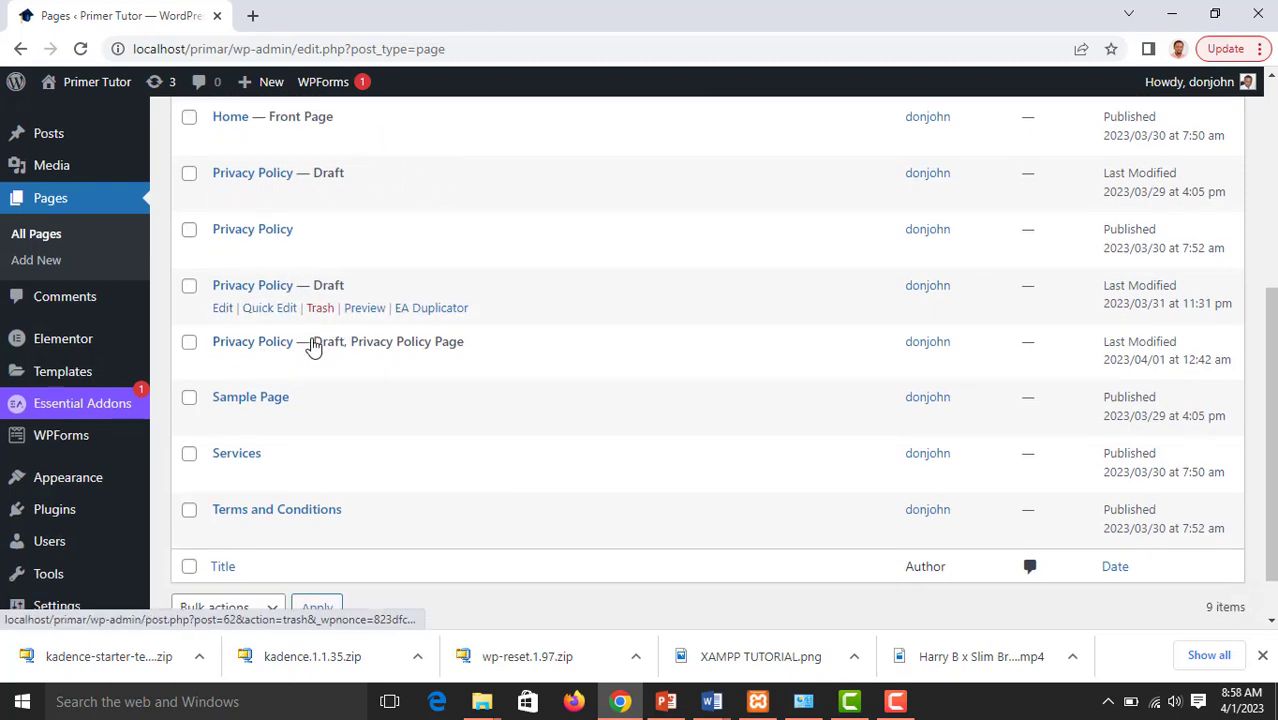
scroll(313, 345, down, 2)
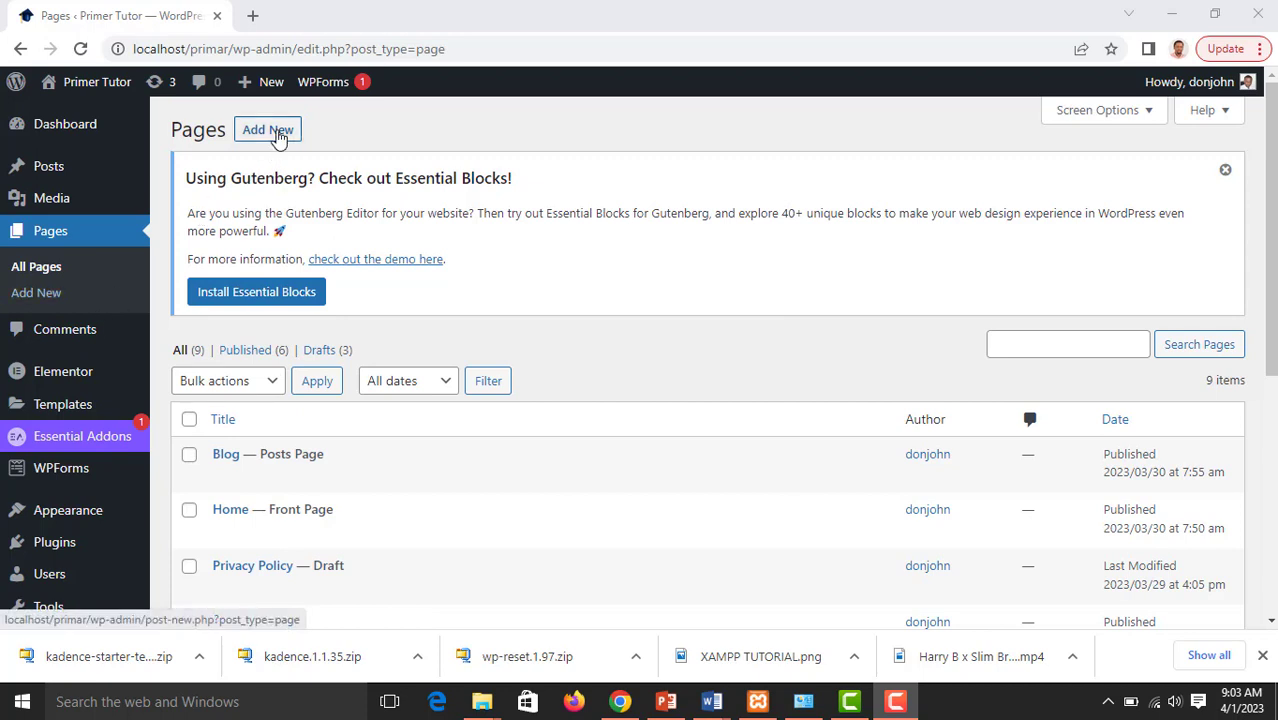
Create a new page and browse the content blocks available for it
click(276, 134)
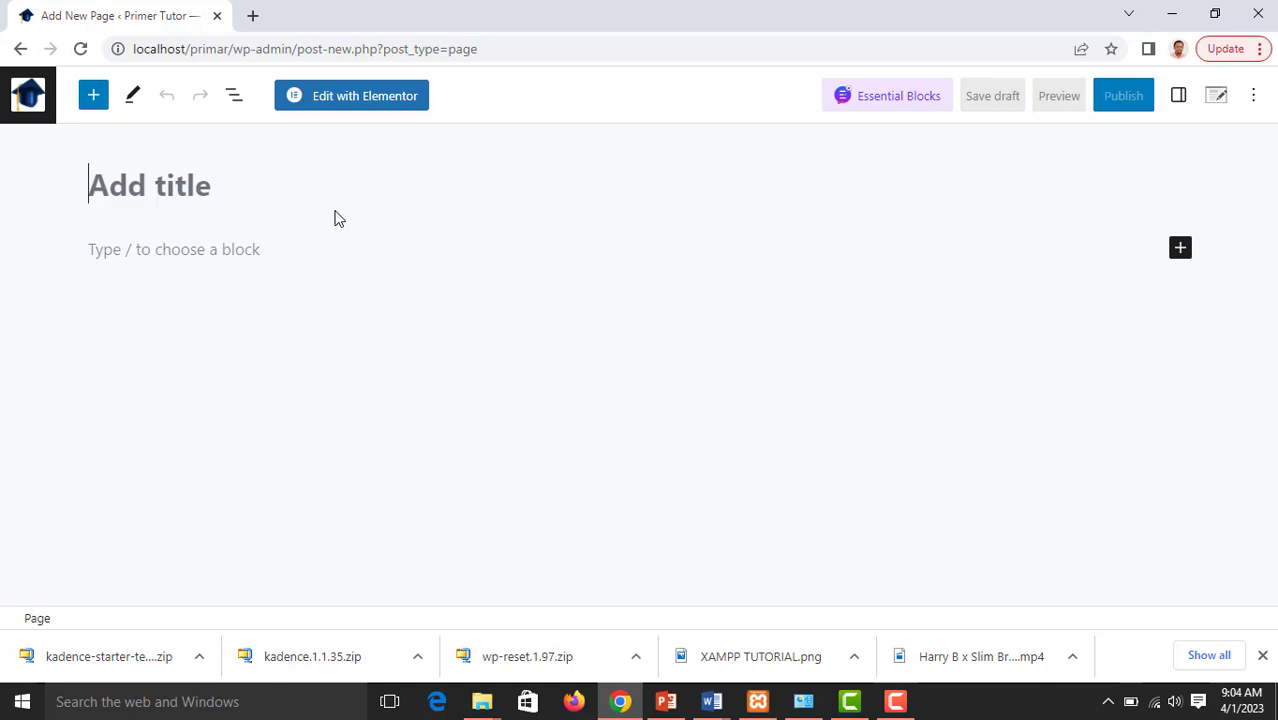
click(91, 104)
scroll(111, 377, down, 2)
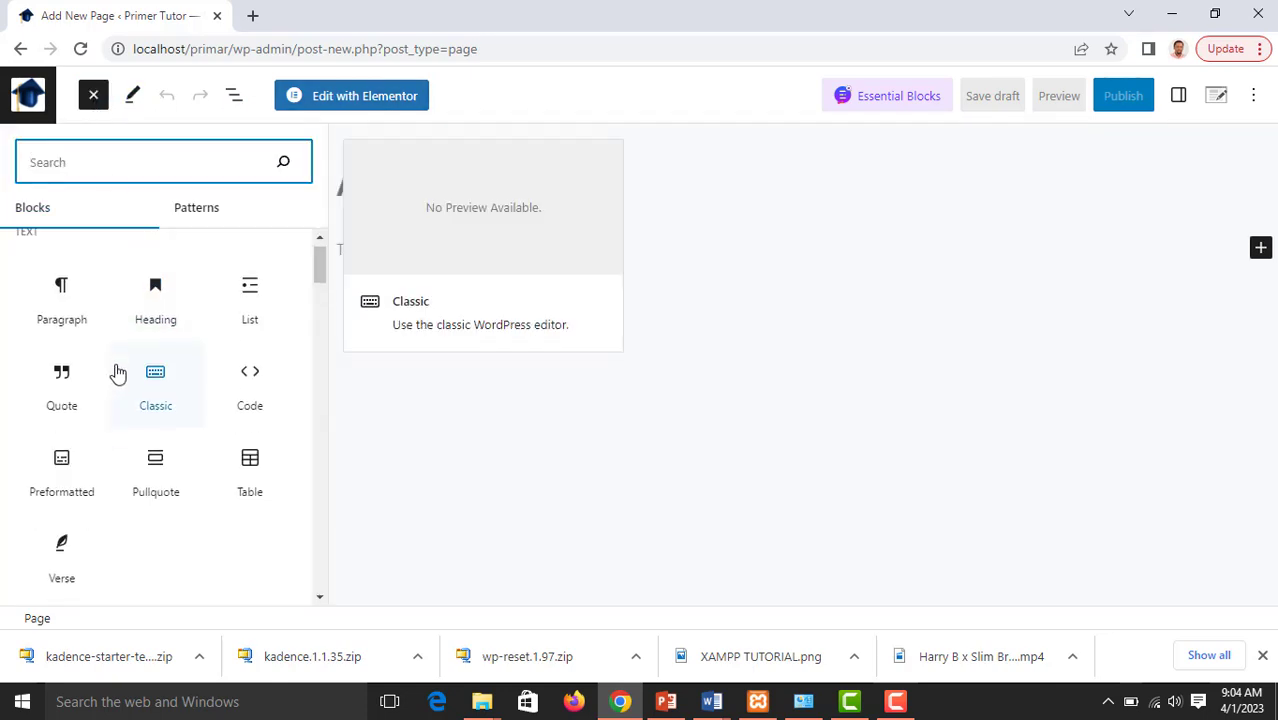
scroll(118, 373, down, 4)
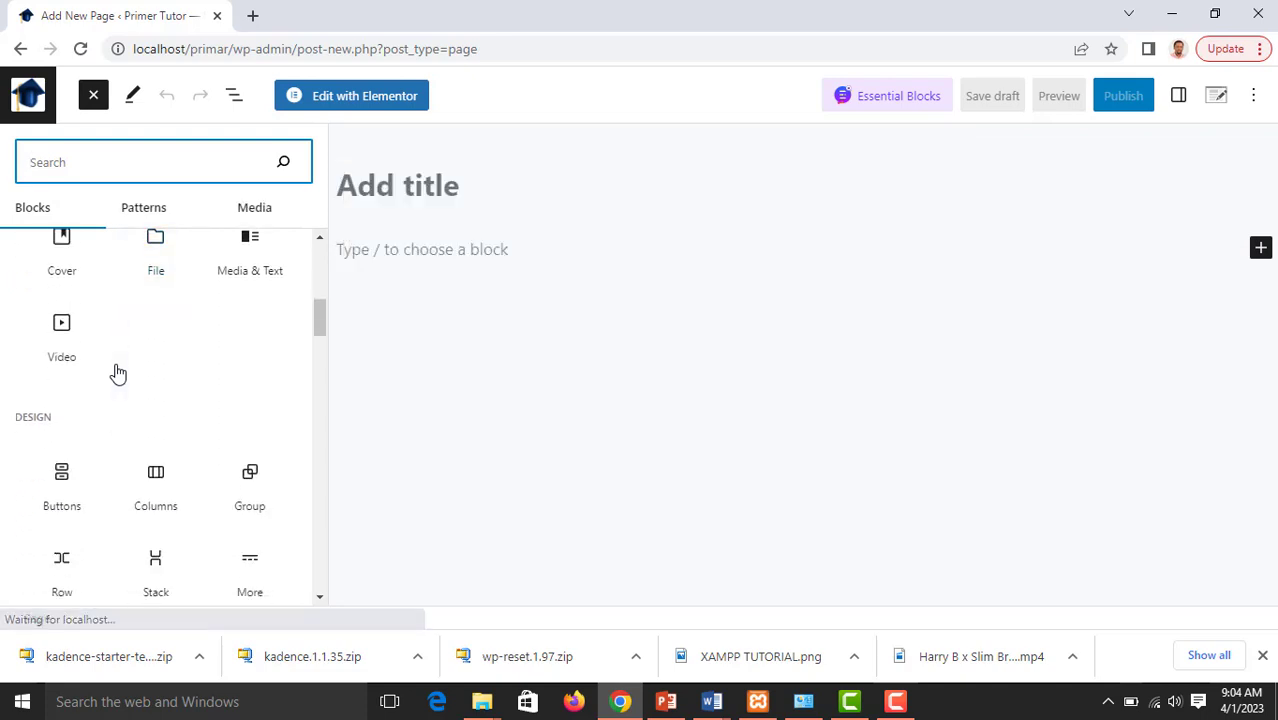
click(164, 104)
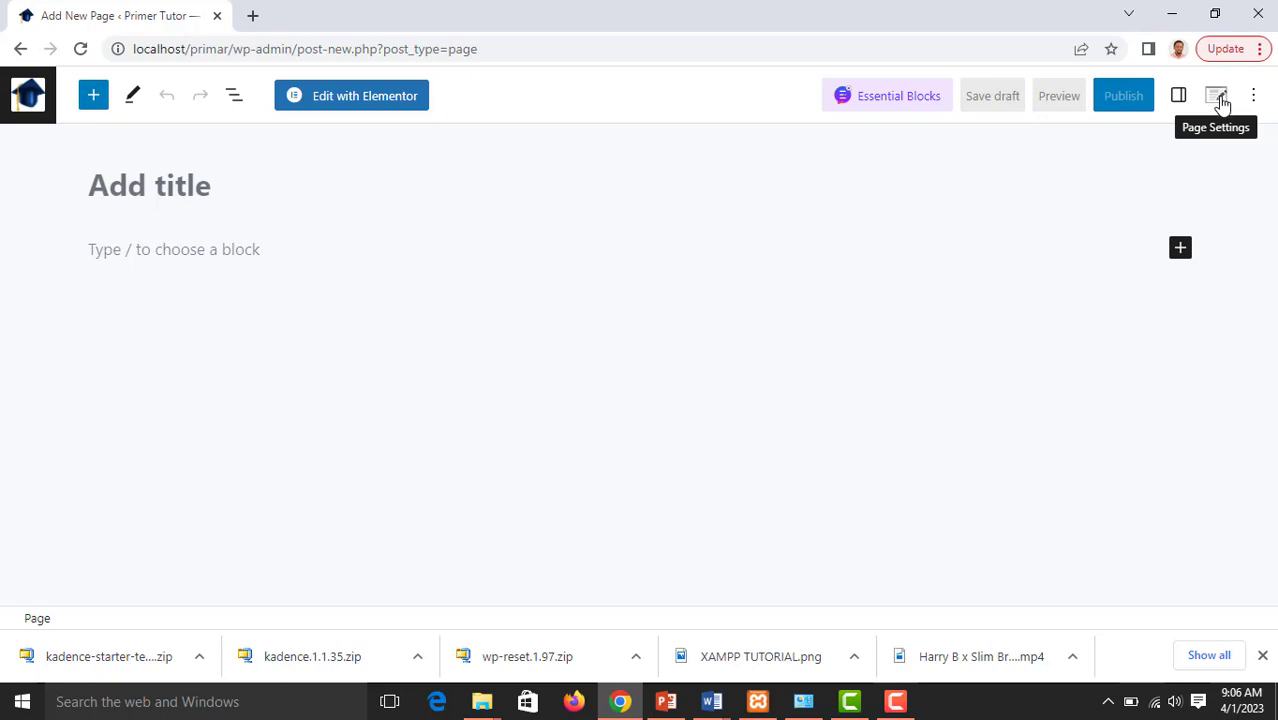
click(1180, 248)
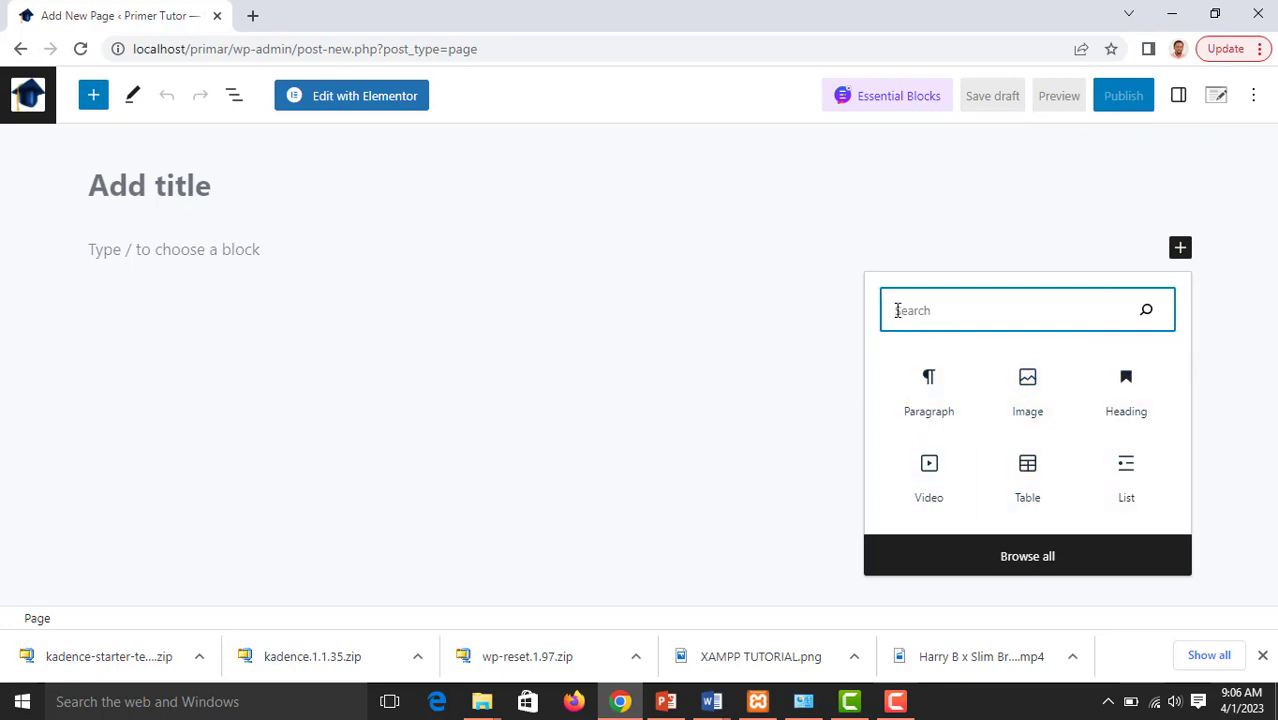
Title the new page "Courses"
click(137, 189)
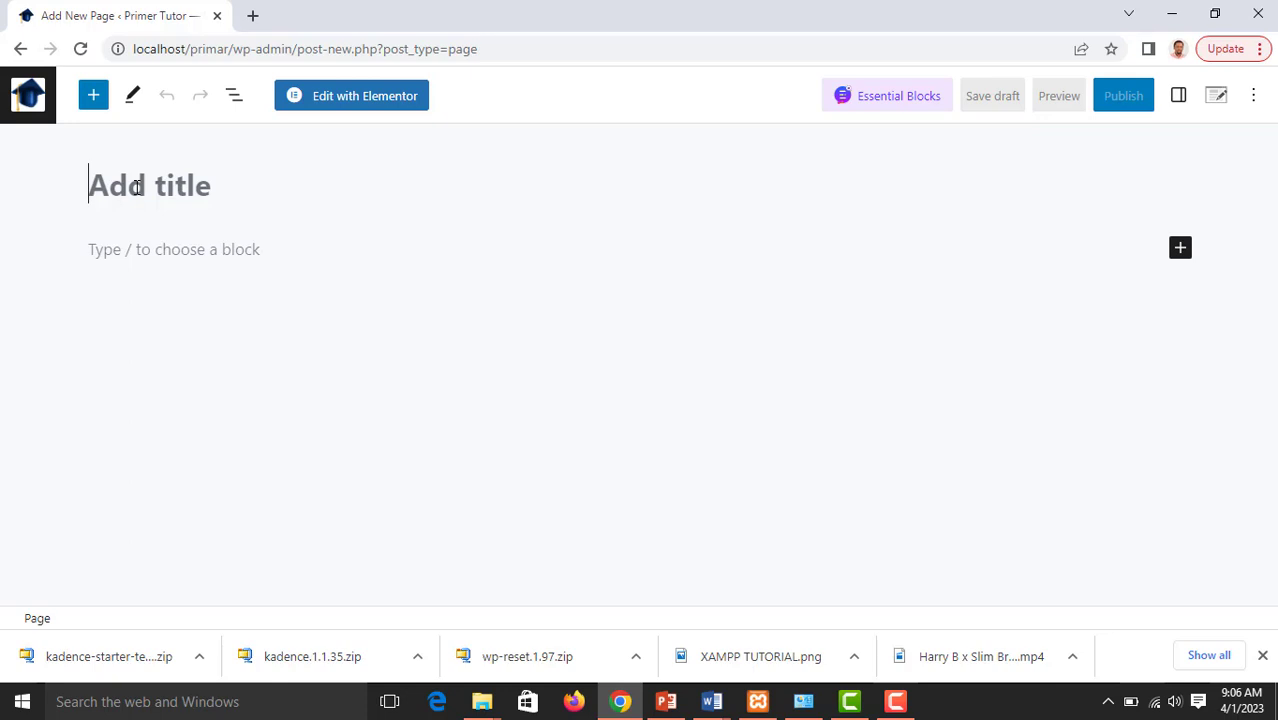
text(C)
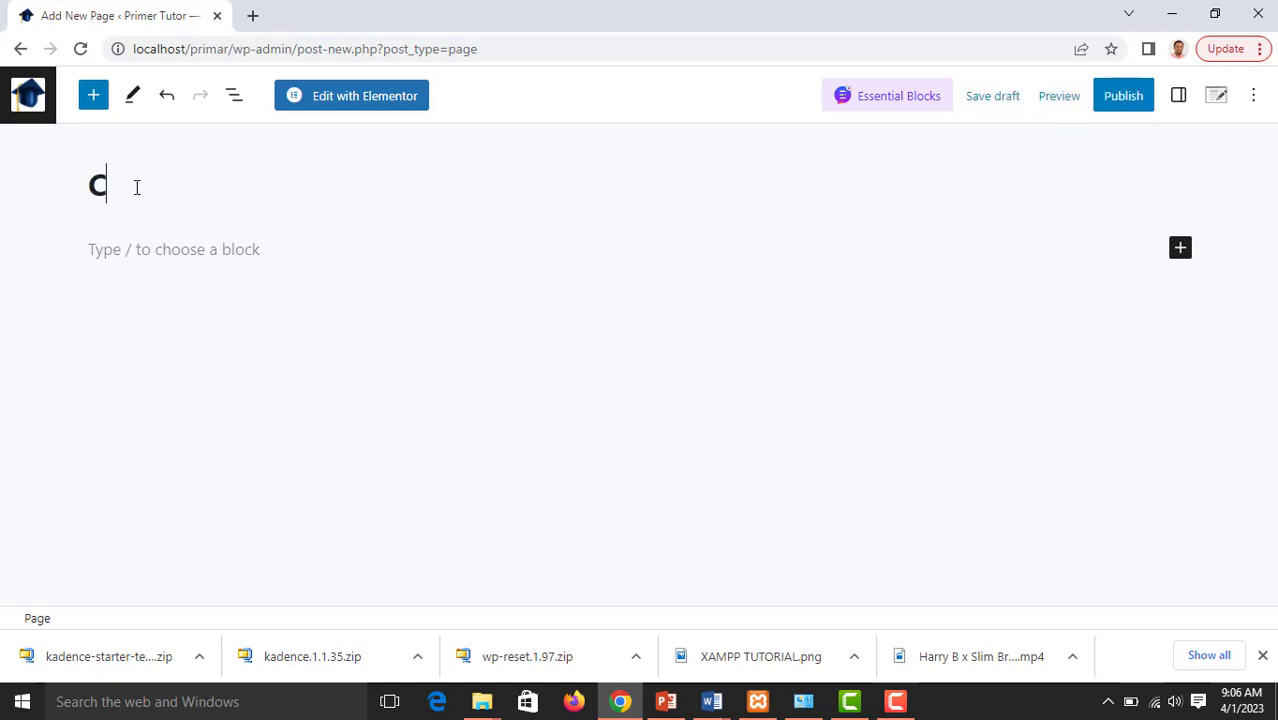
text(orse)
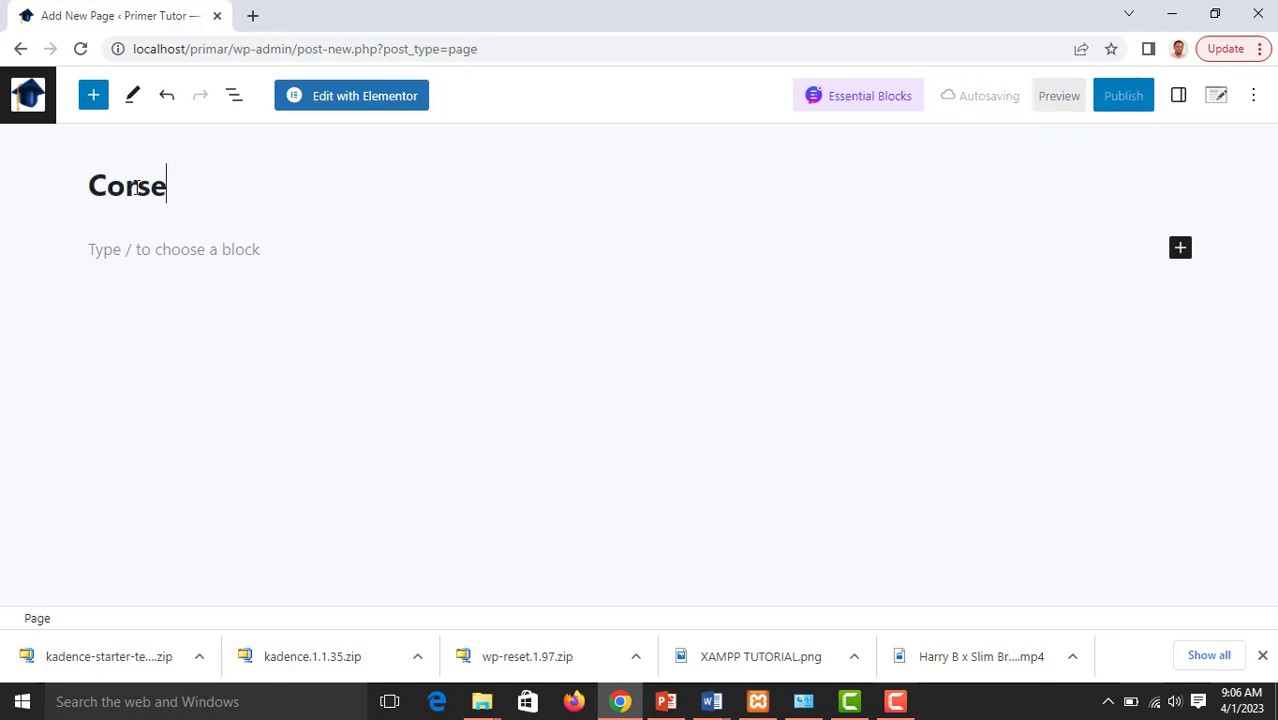
key(BackSpace)
key(BackSpace)
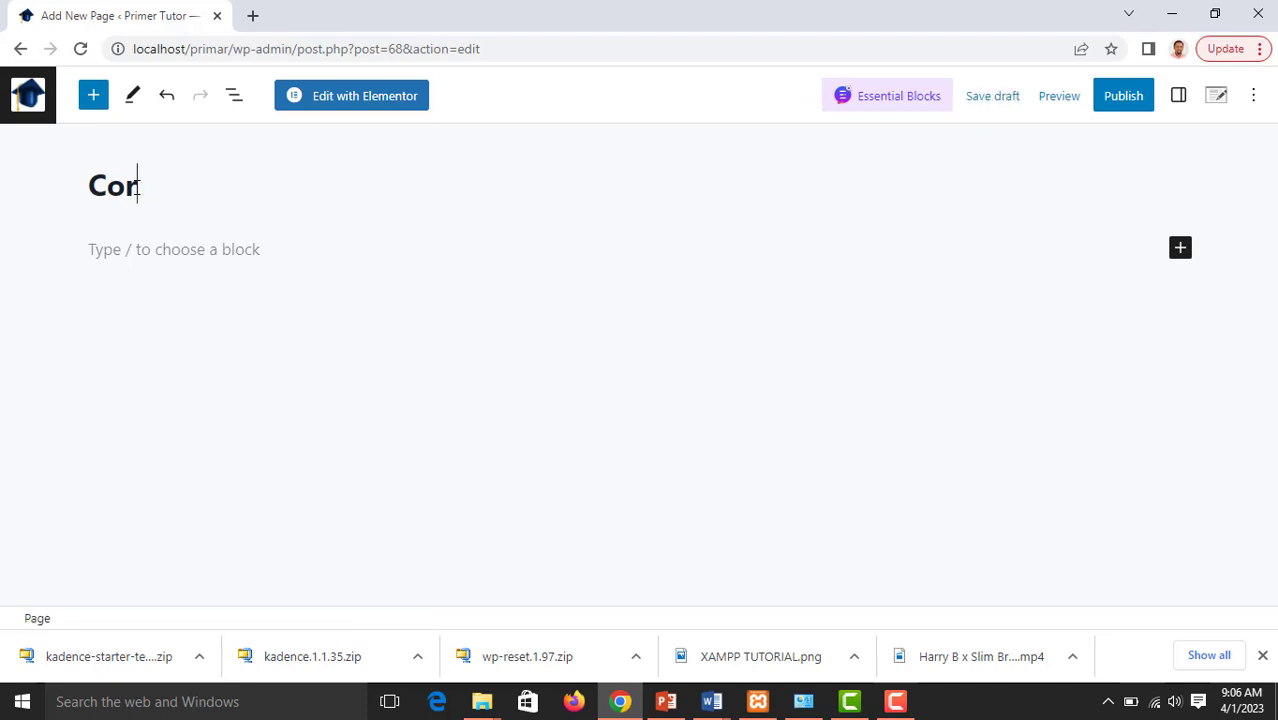
key(BackSpace)
text(urses)
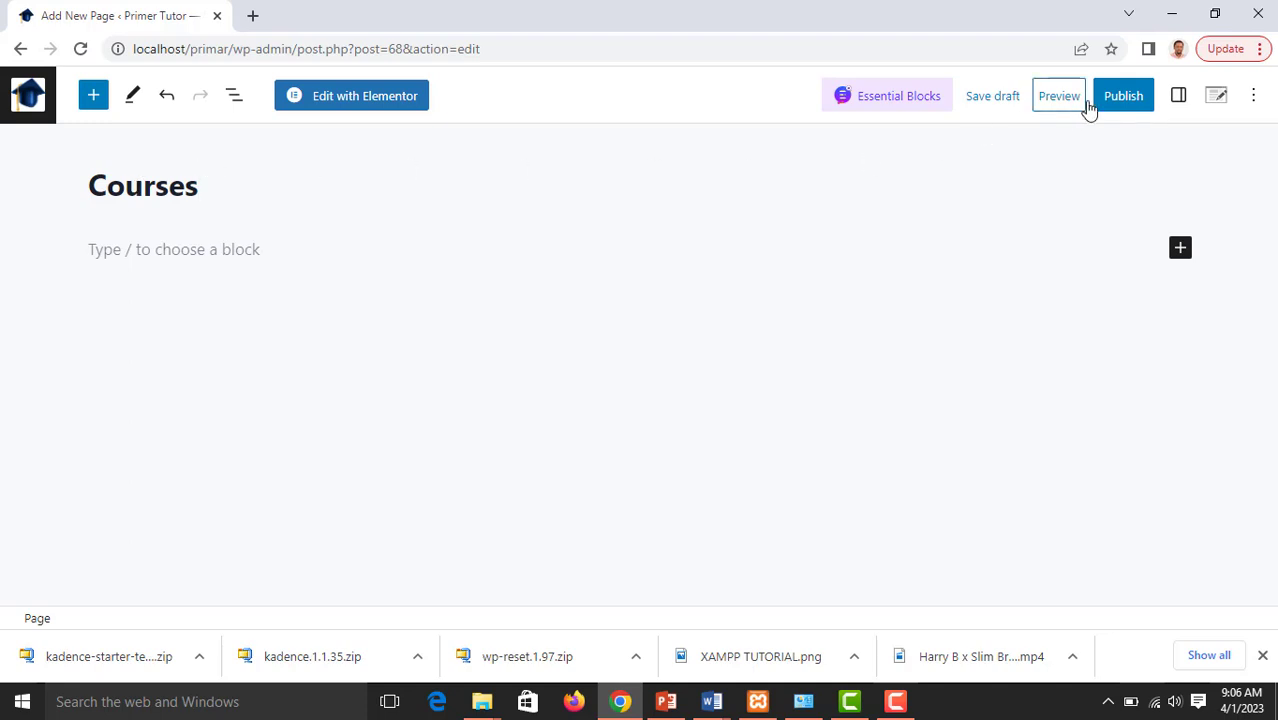
Publish the Courses page and return to its empty first block
click(1119, 106)
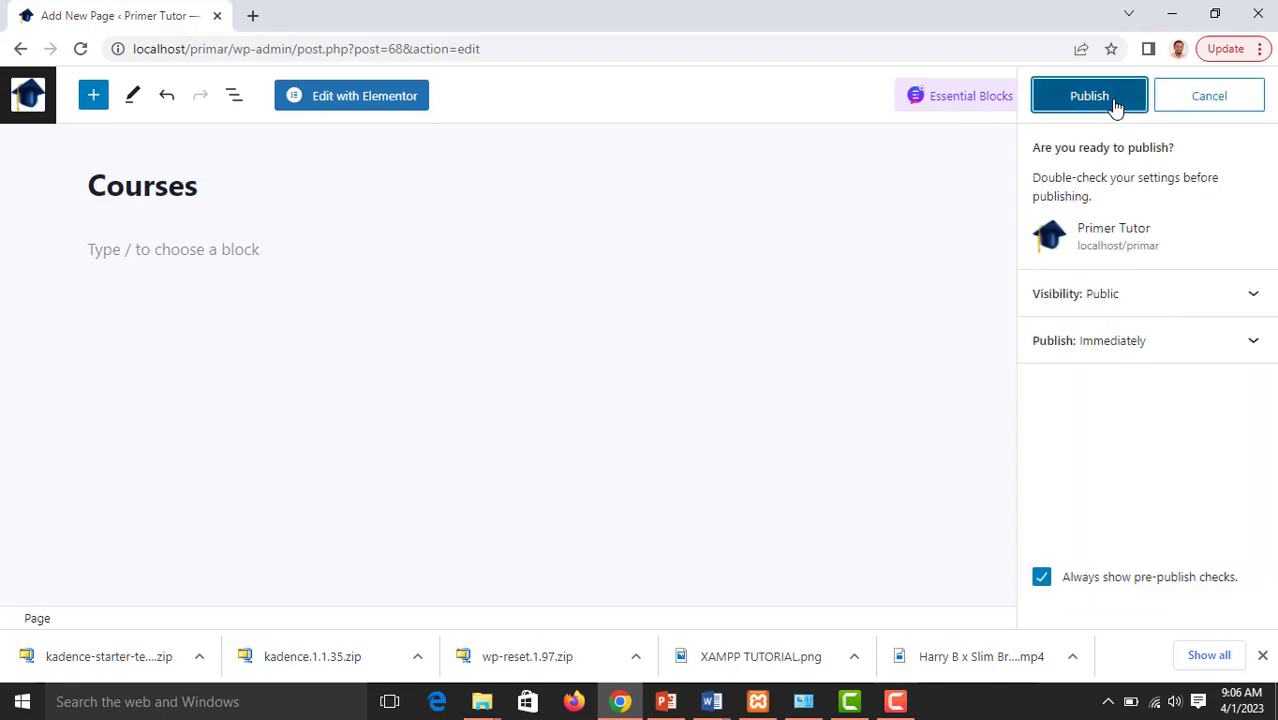
click(1105, 102)
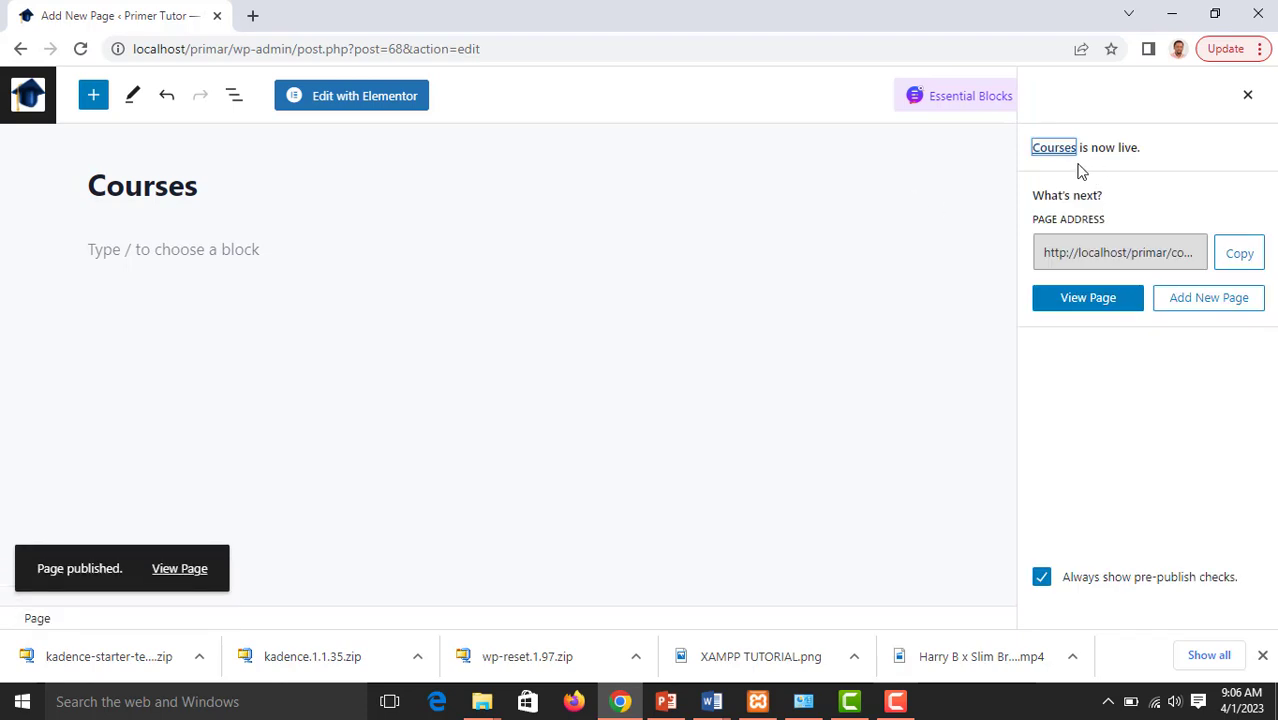
click(245, 252)
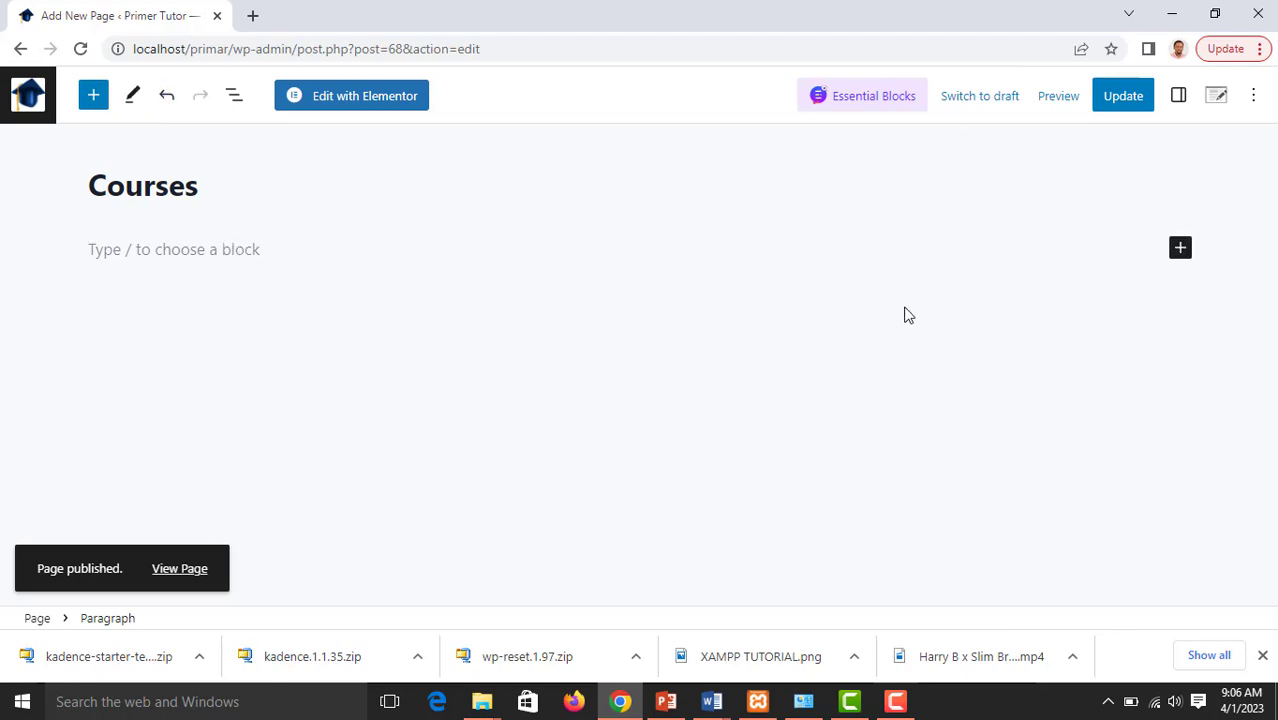
Search the blocks for "section", expand to the full block library, and clear the search
click(1183, 248)
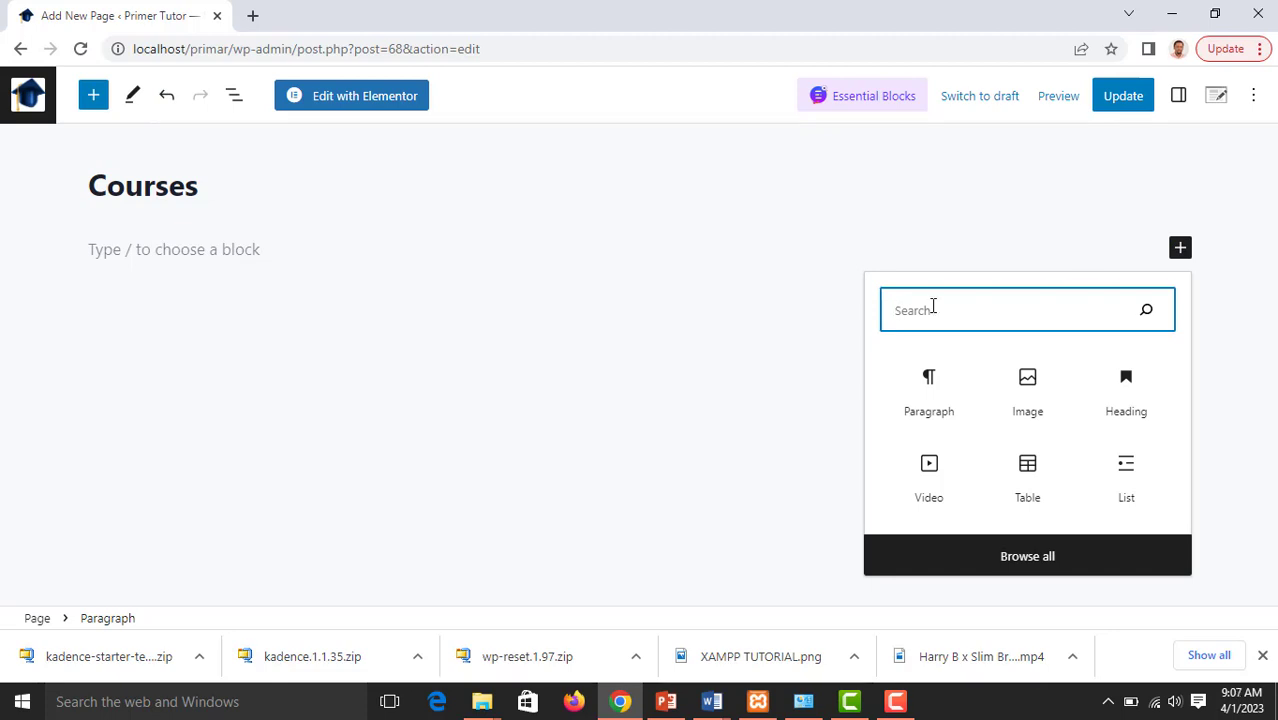
text(section)
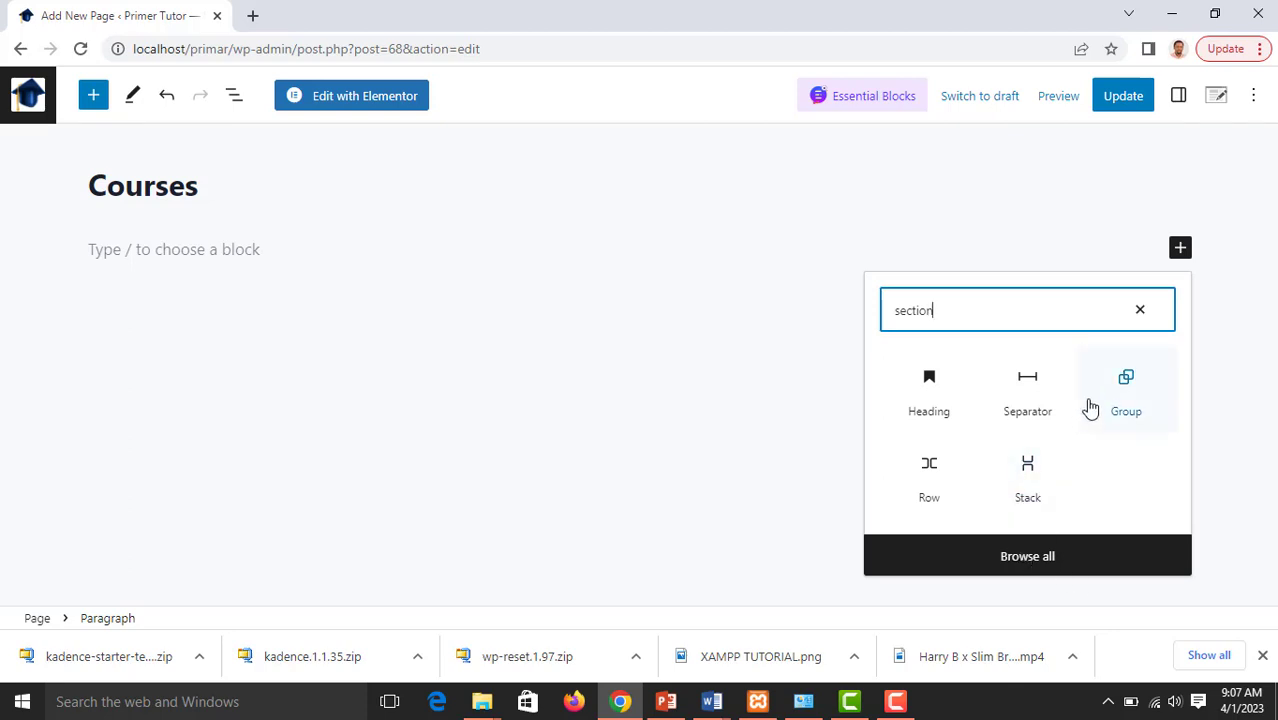
click(1050, 557)
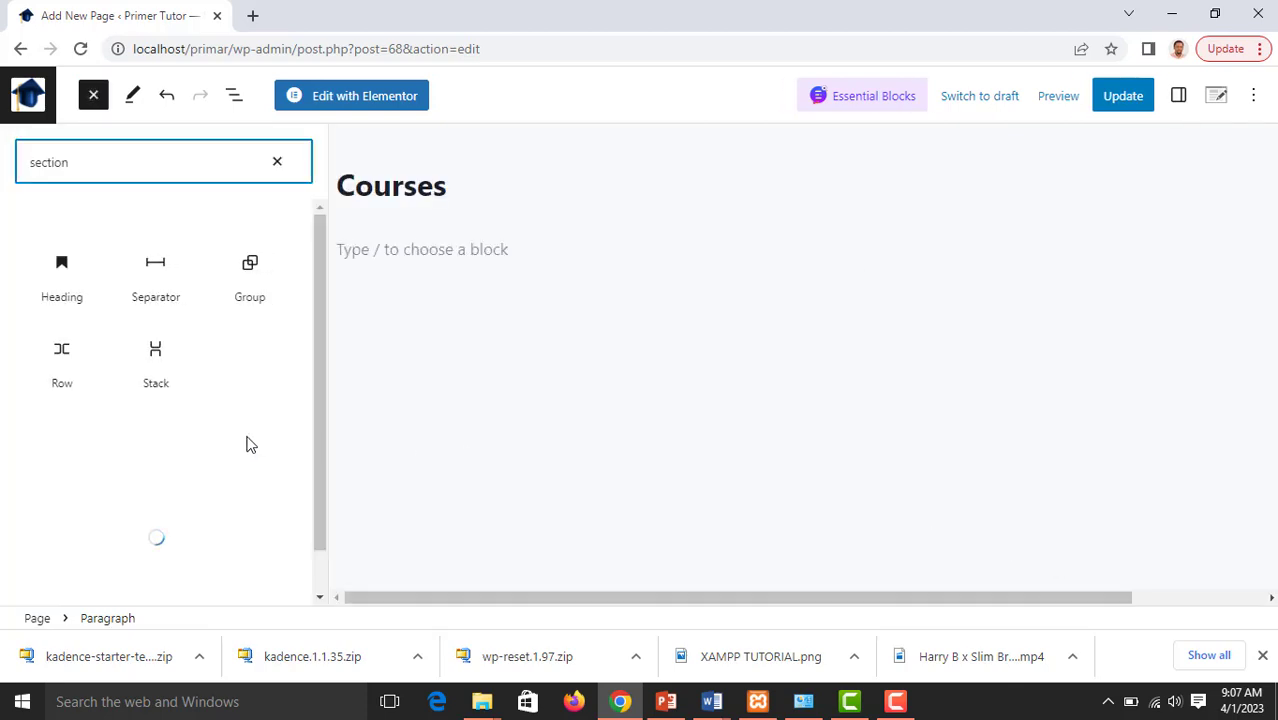
key(BackSpace)
key(BackSpace)
key(BackSpace)
key(BackSpace)
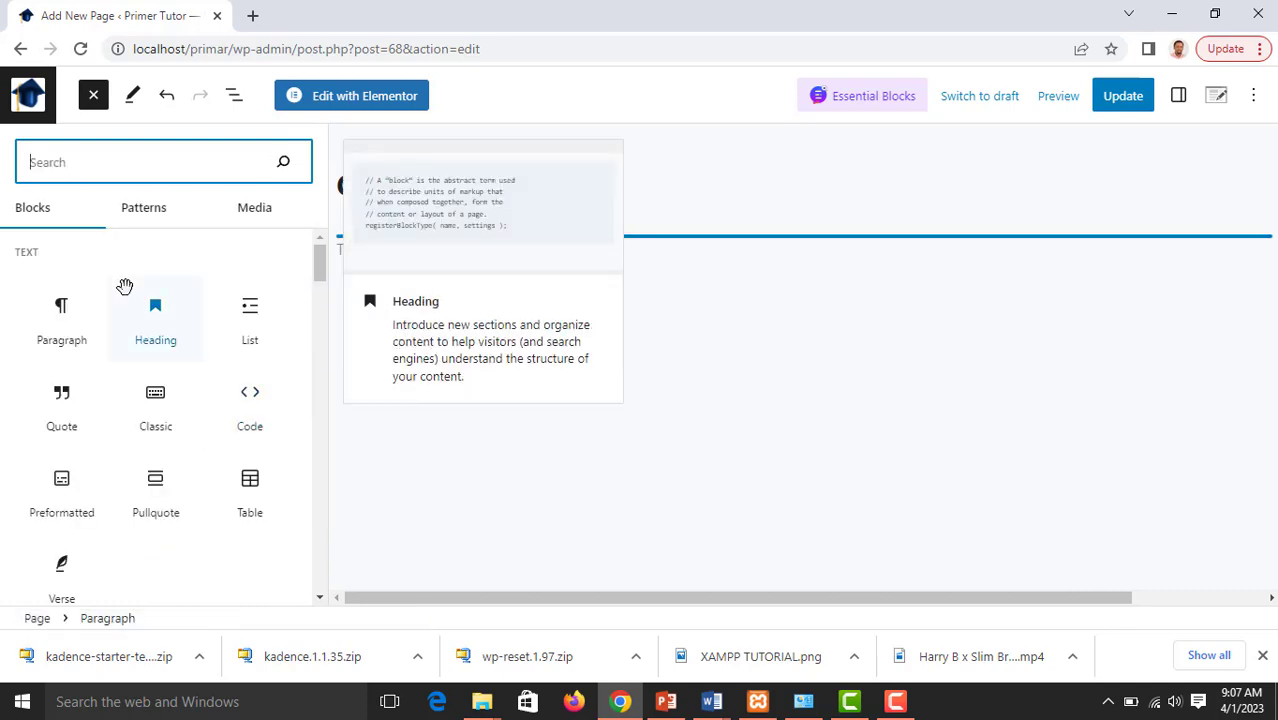
Insert a Columns block with the 33 / 33 / 33 layout below the page title
scroll(170, 355, down, 3)
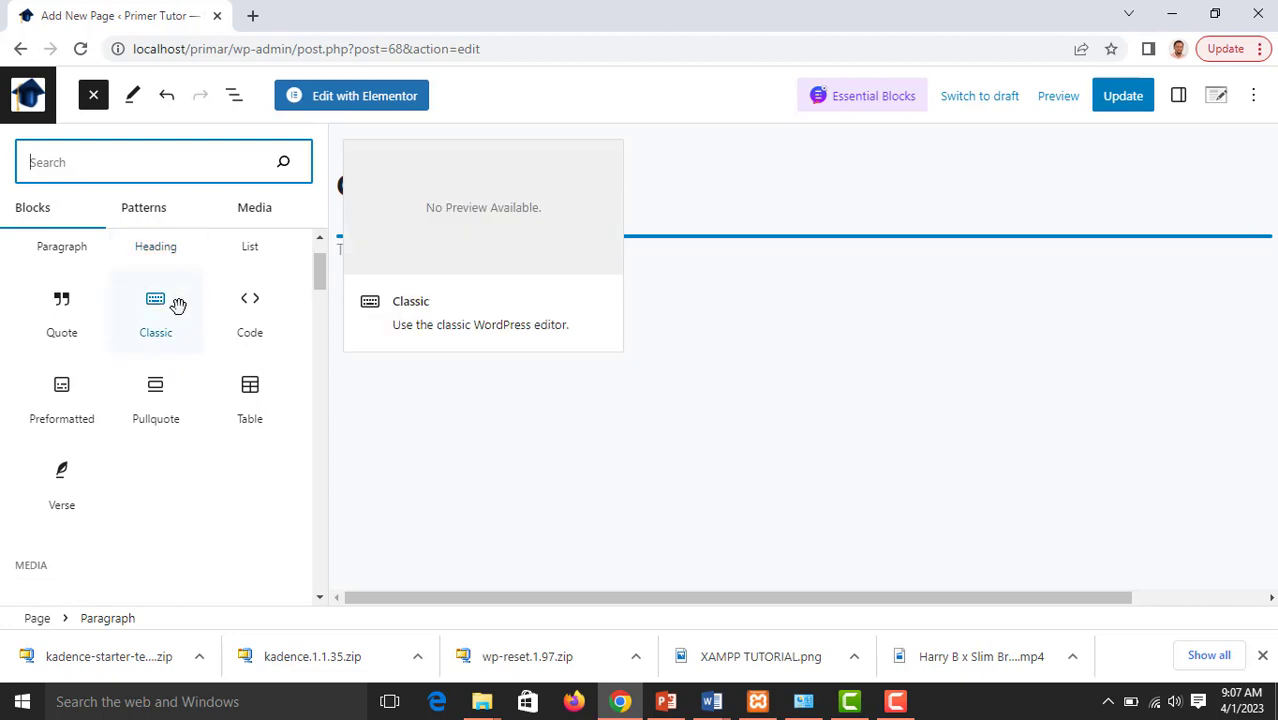
scroll(172, 355, down, 3)
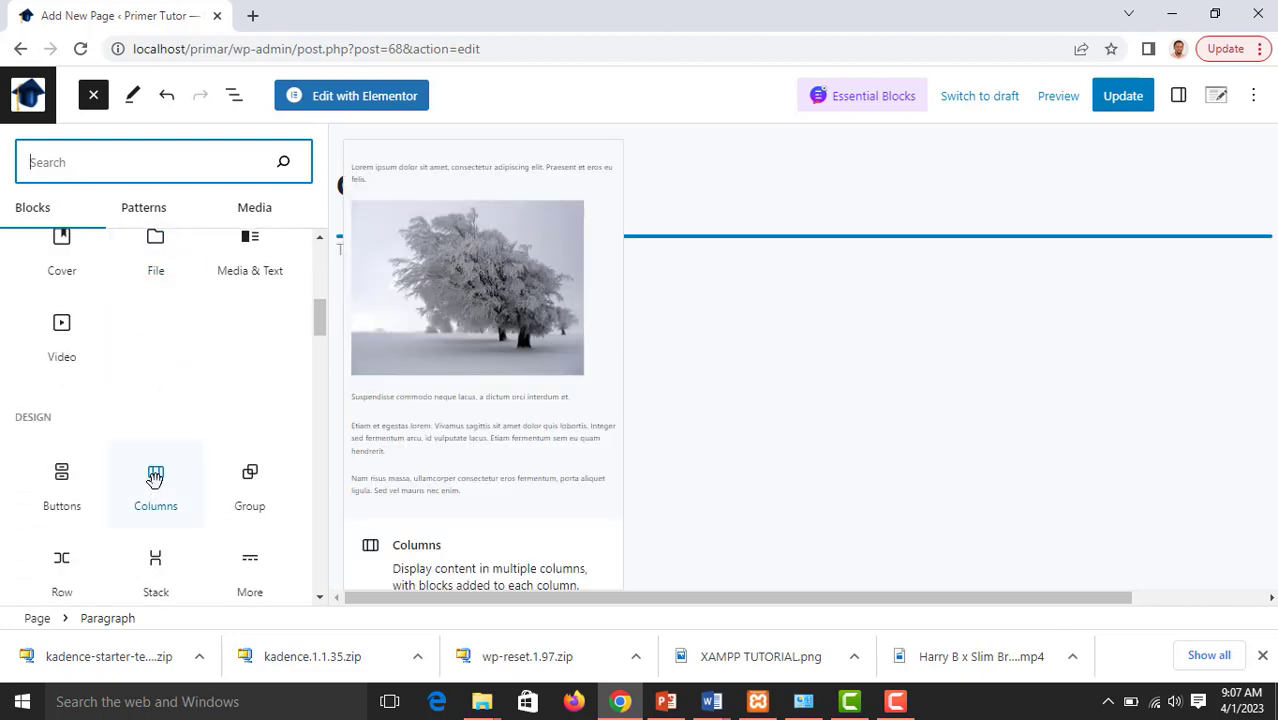
click(155, 478)
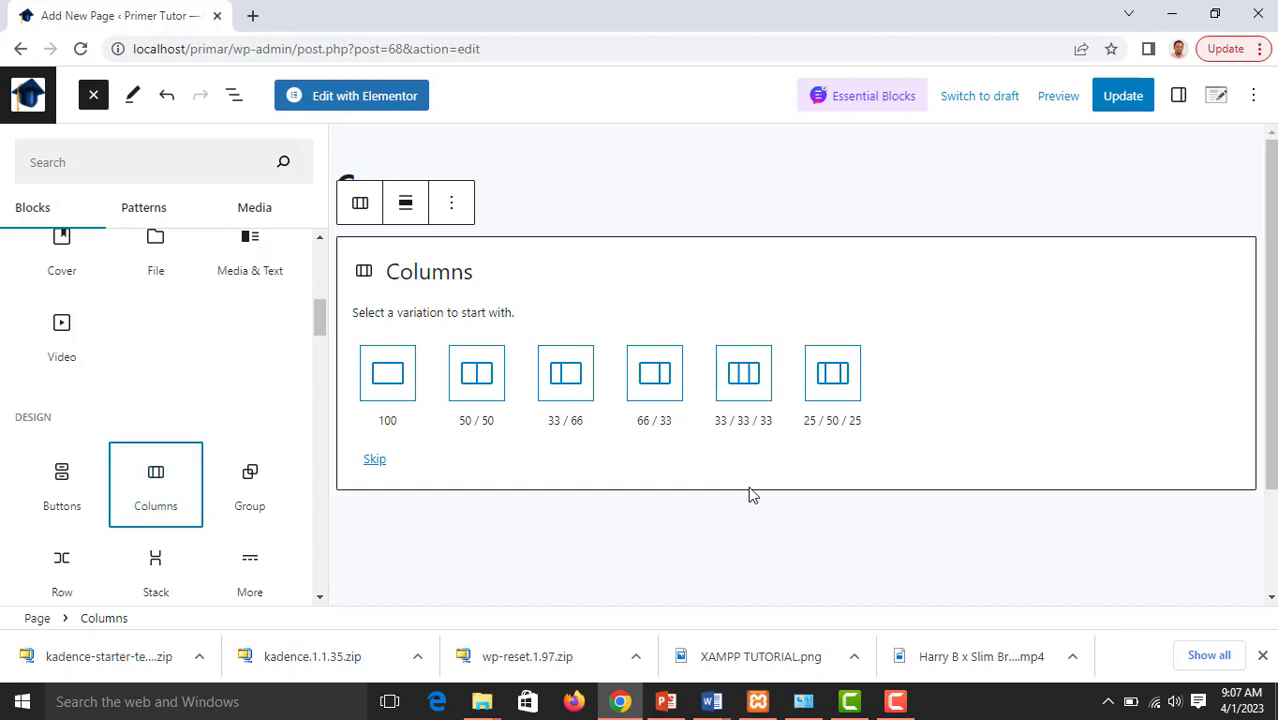
click(750, 384)
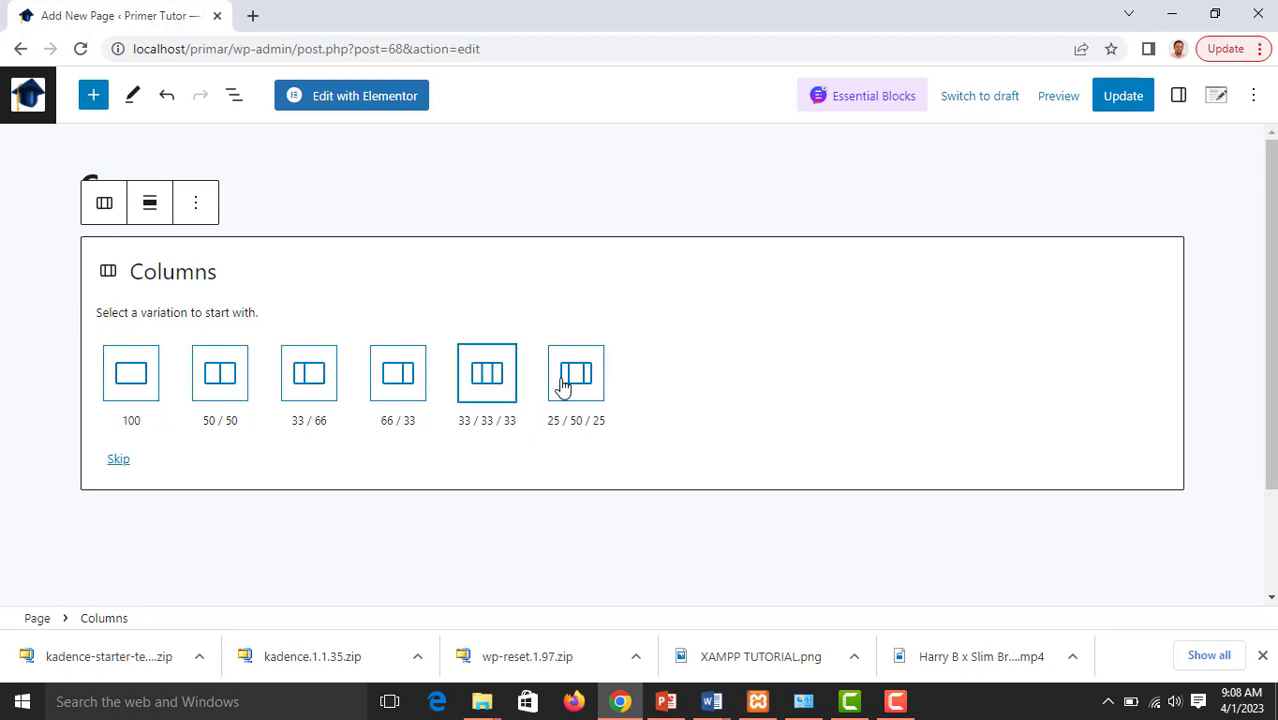
click(498, 382)
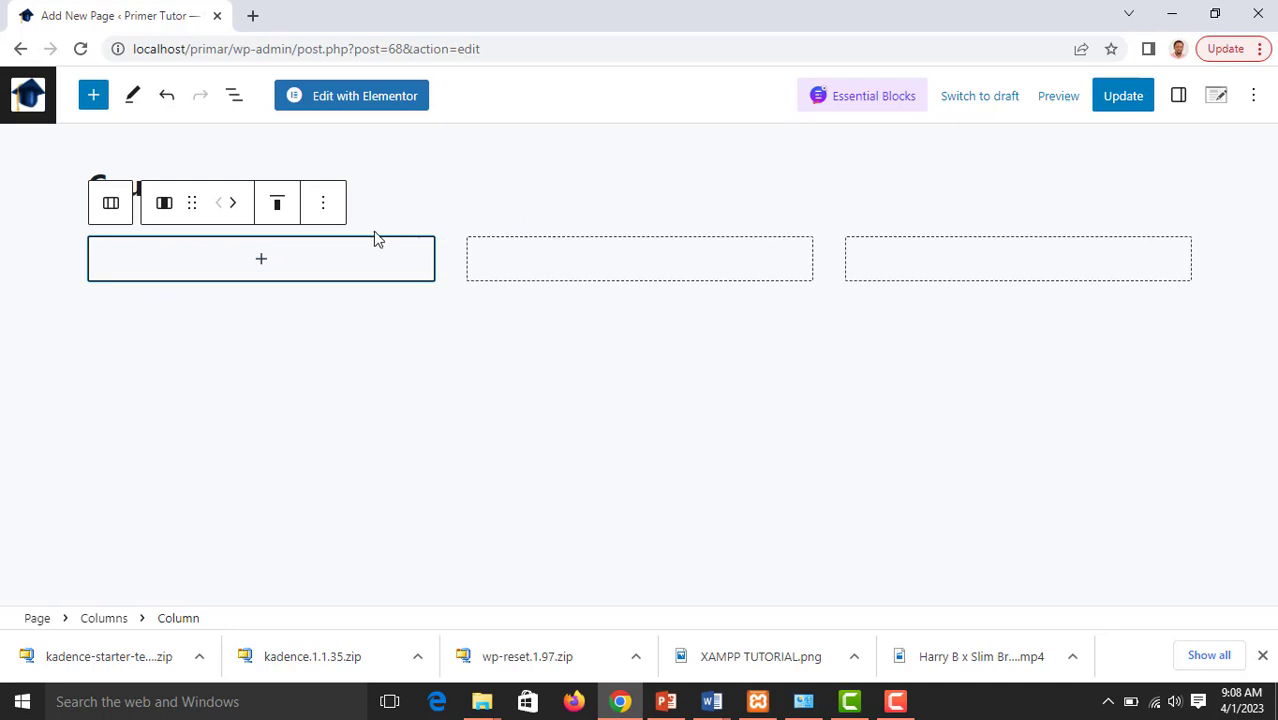
Add a Spacer block from the full block library below the three-column row
click(1190, 332)
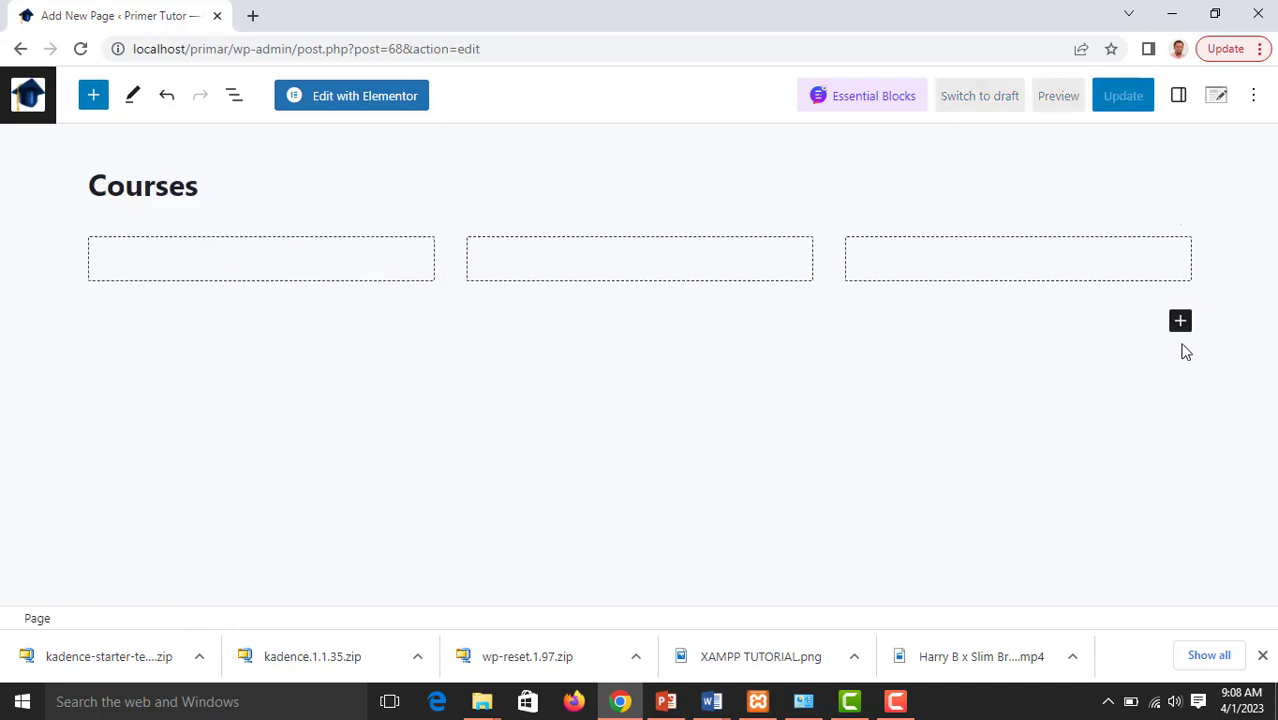
click(1181, 322)
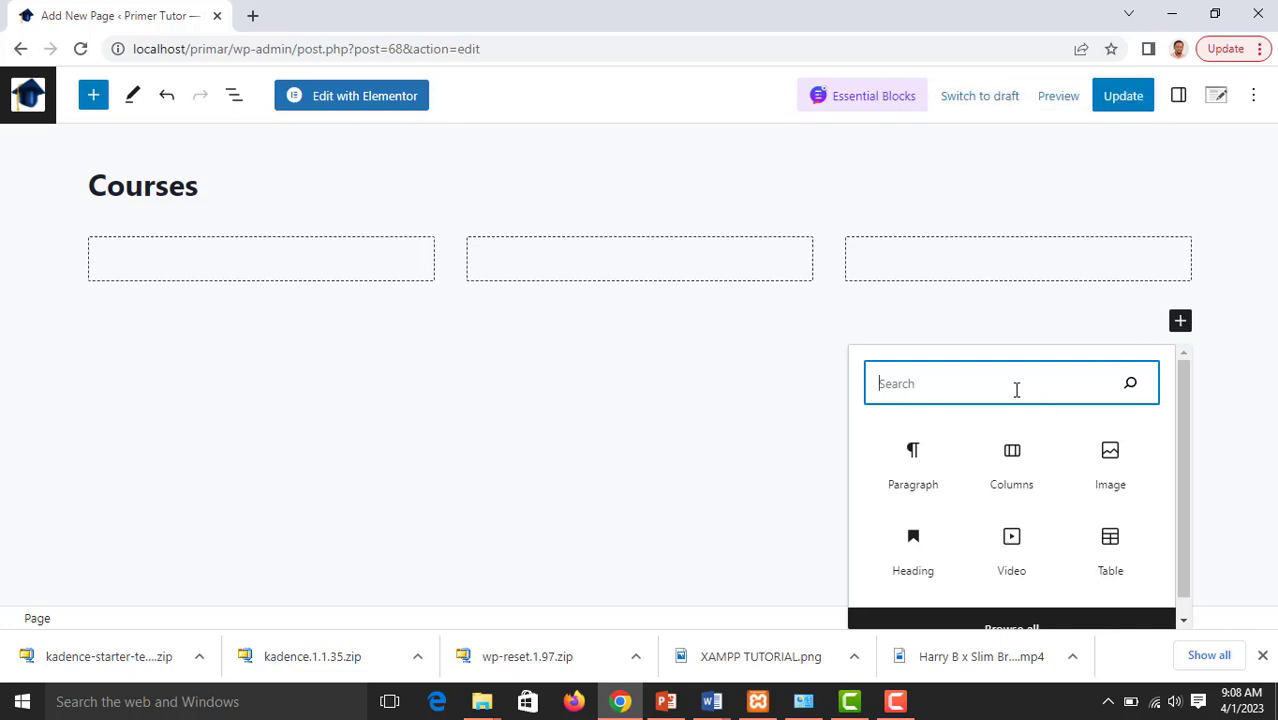
click(1081, 626)
scroll(246, 382, down, 5)
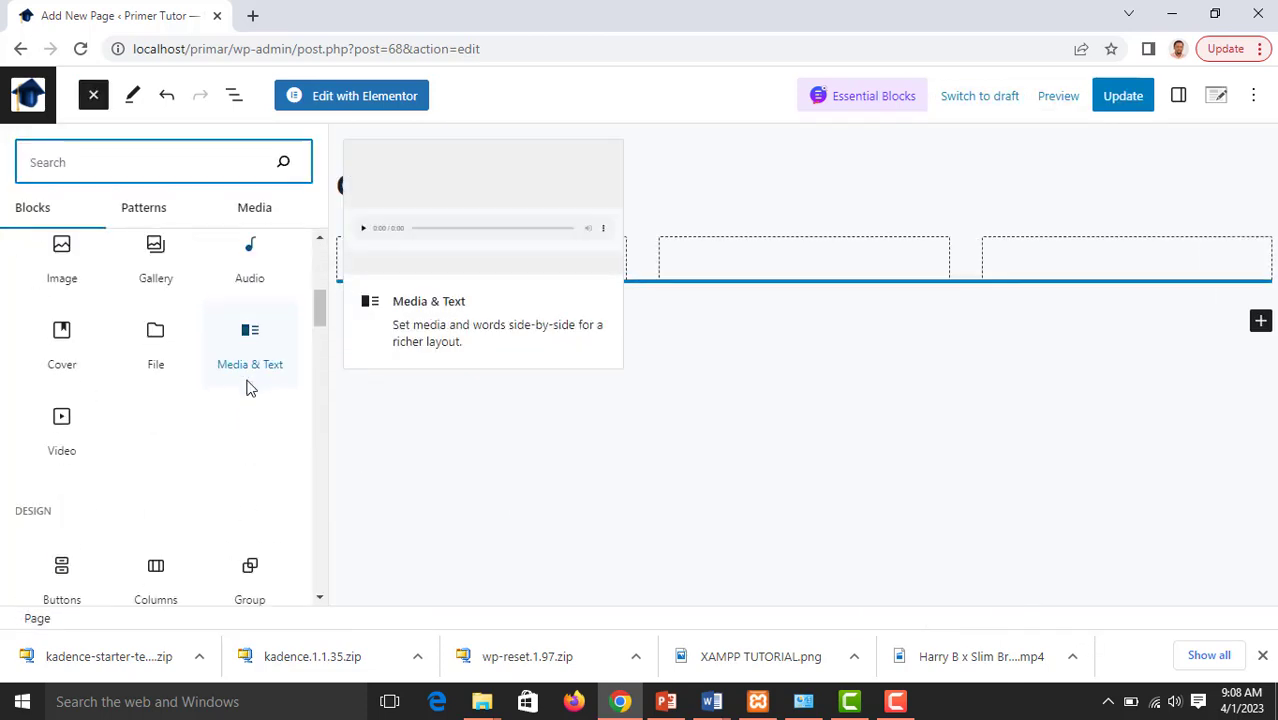
scroll(247, 388, down, 2)
scroll(249, 388, down, 1)
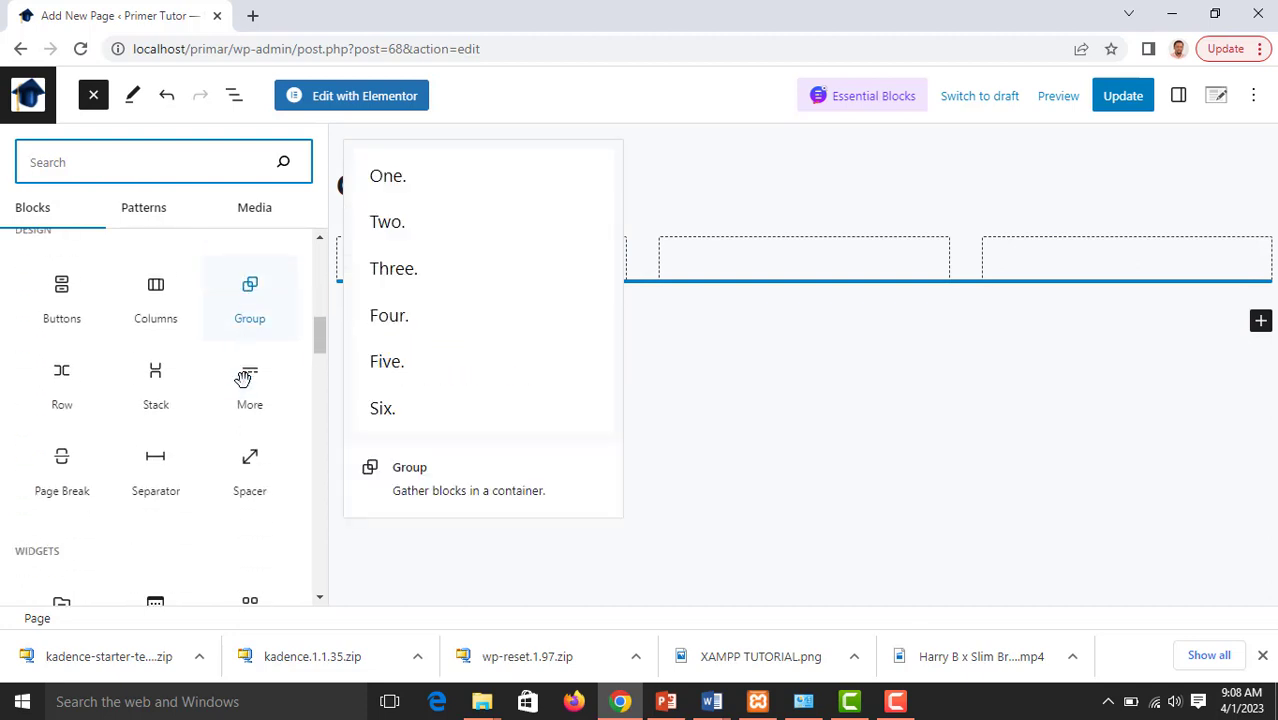
click(252, 466)
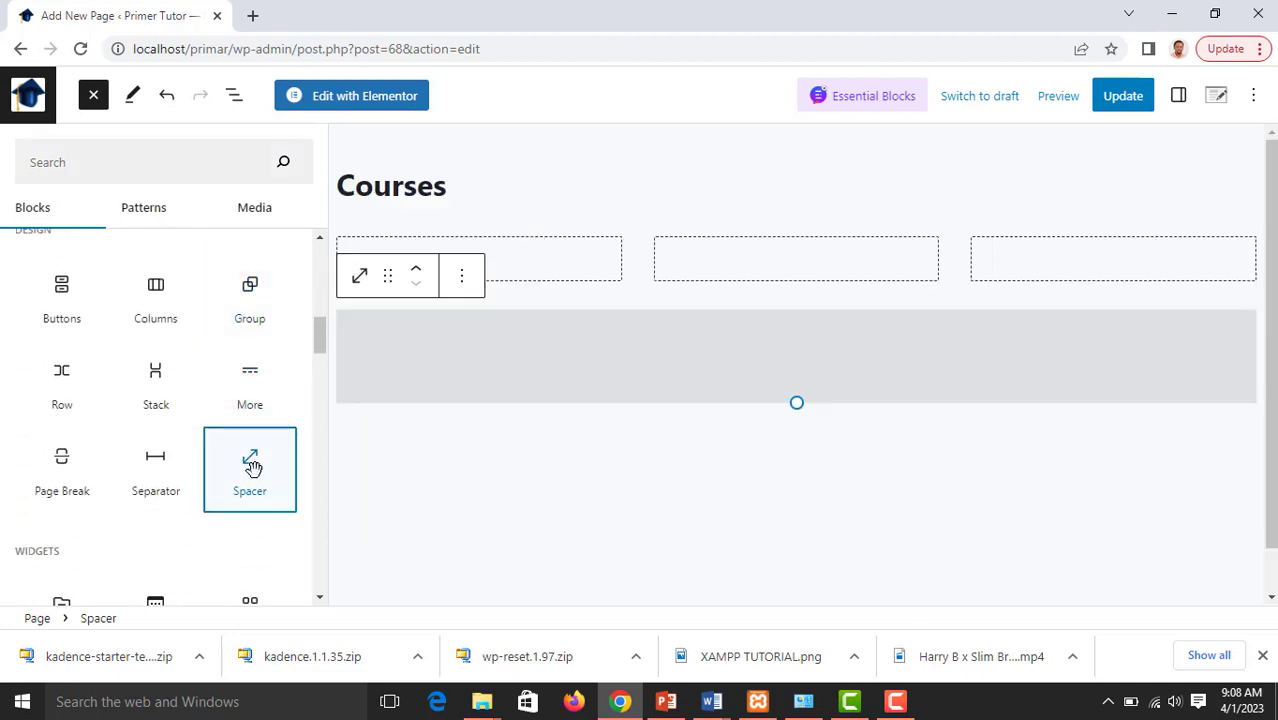
Move the Spacer block up so it sits between the page title and the three-column row
click(693, 457)
click(1161, 317)
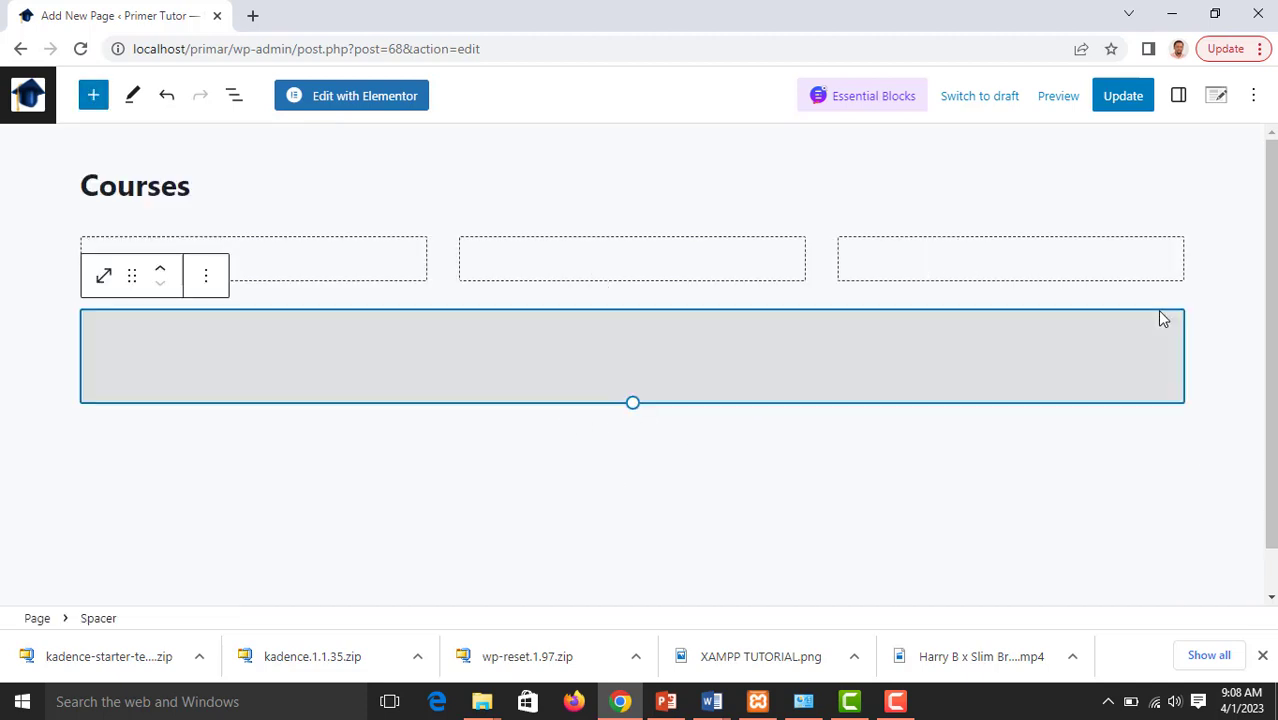
click(159, 270)
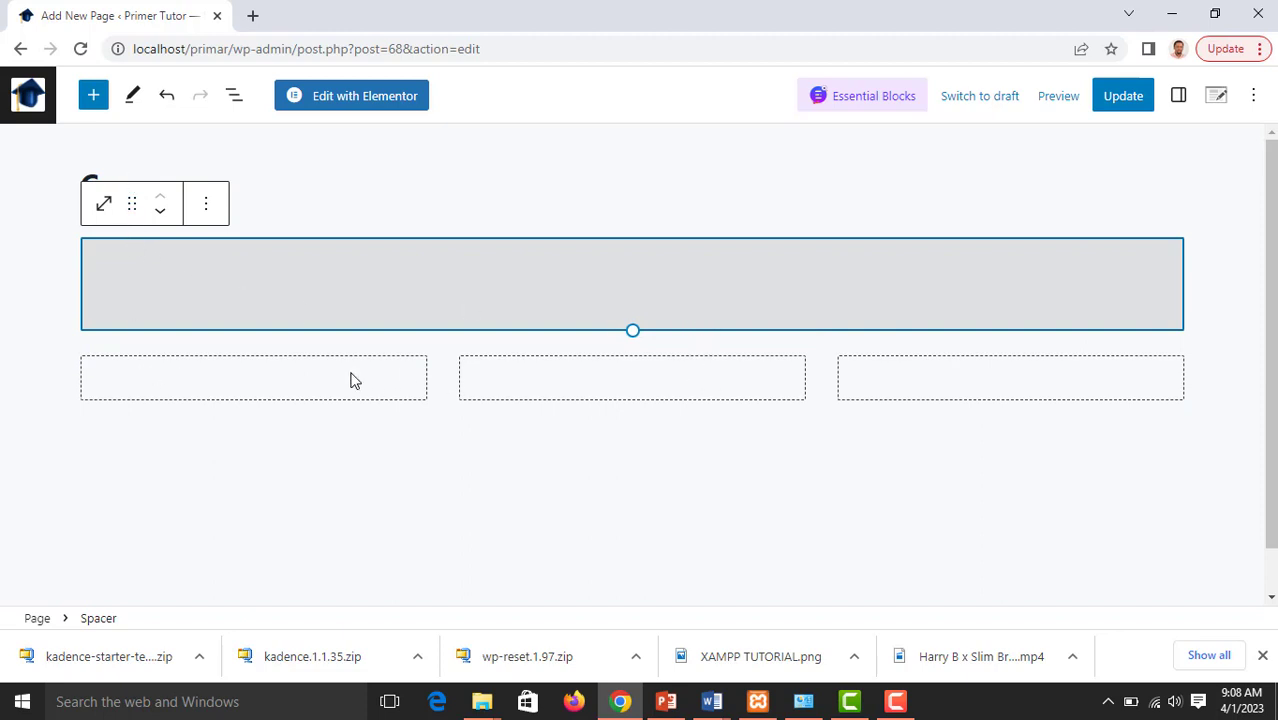
Insert an Image block in the first column and upload "CAC registration" from the Downloaded images folder in Pictures
click(259, 376)
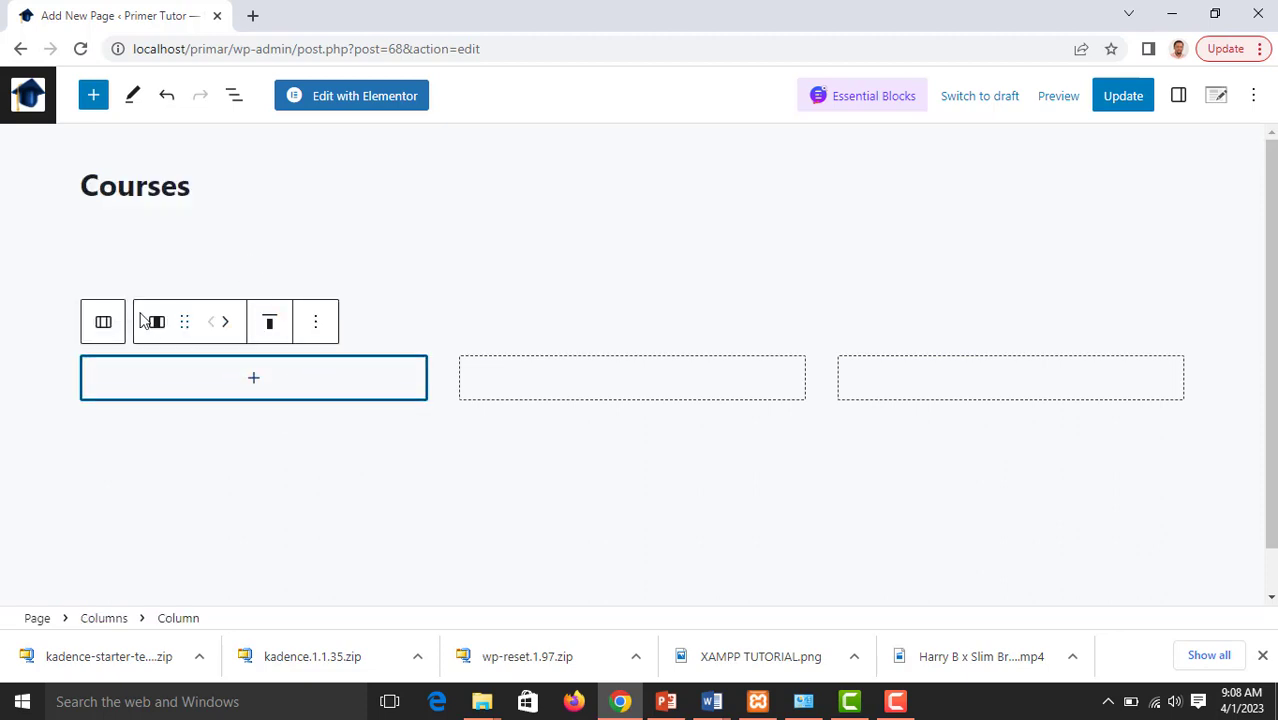
click(264, 380)
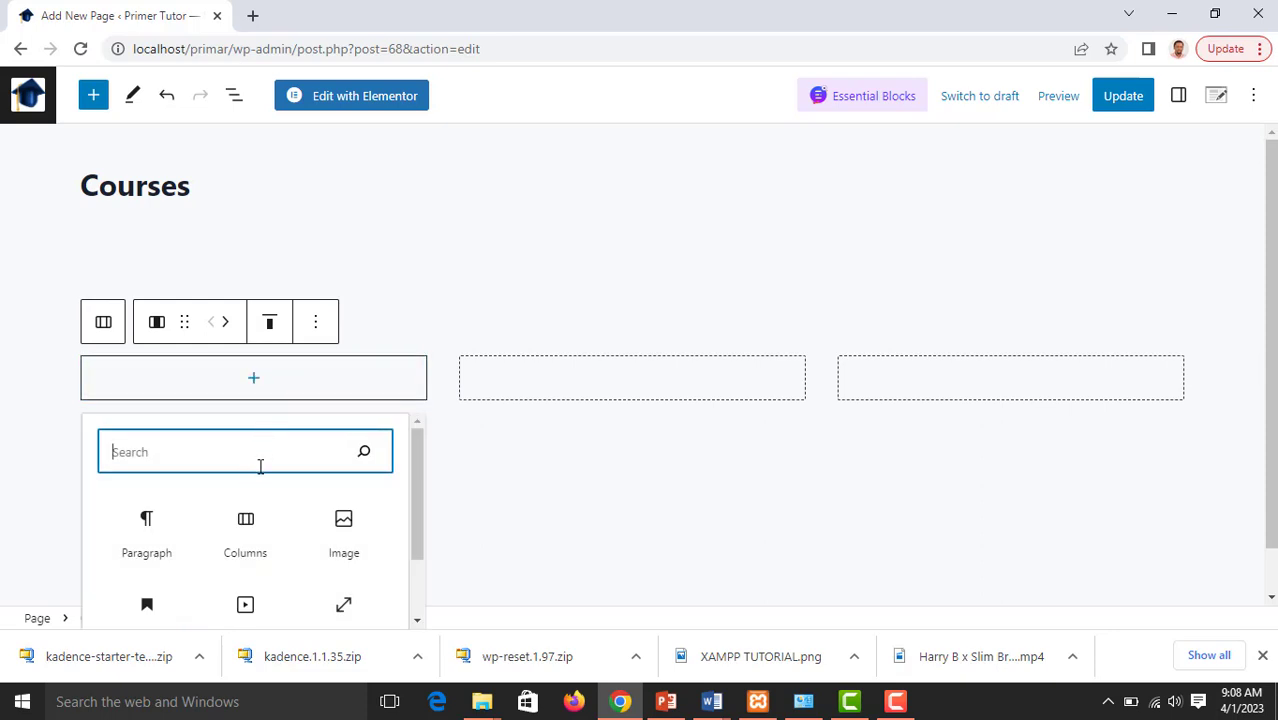
click(345, 528)
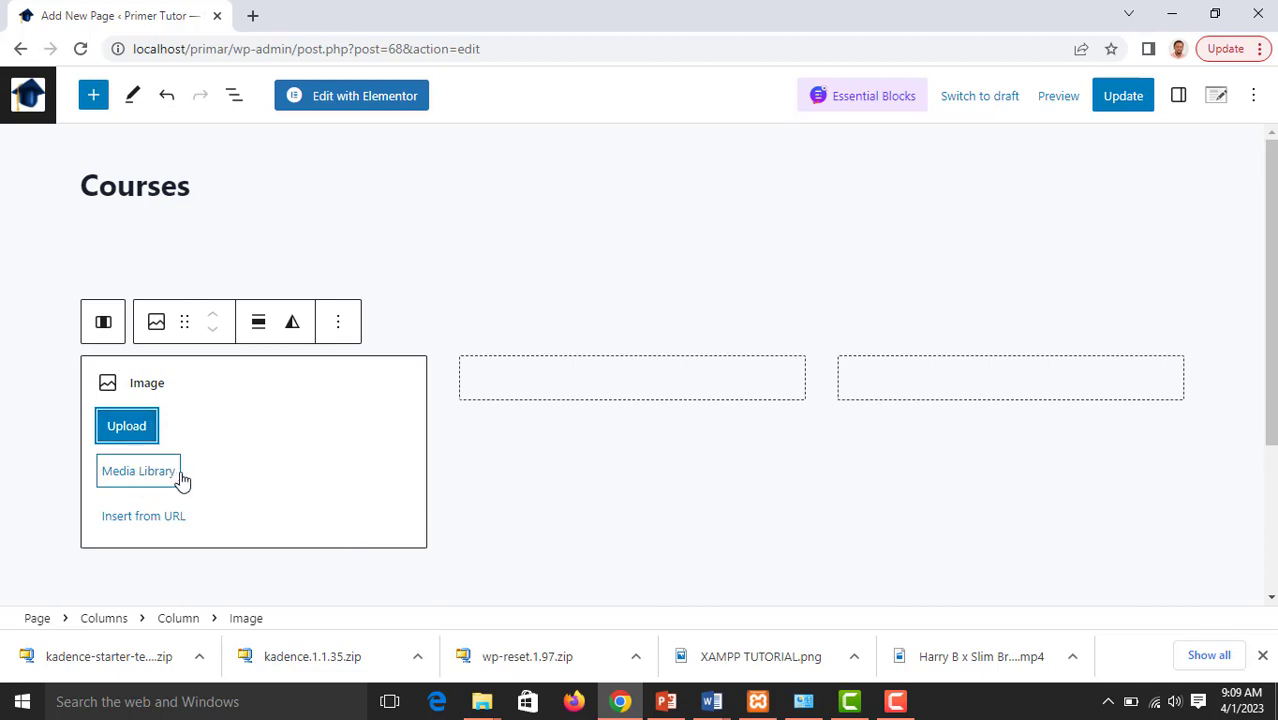
click(143, 428)
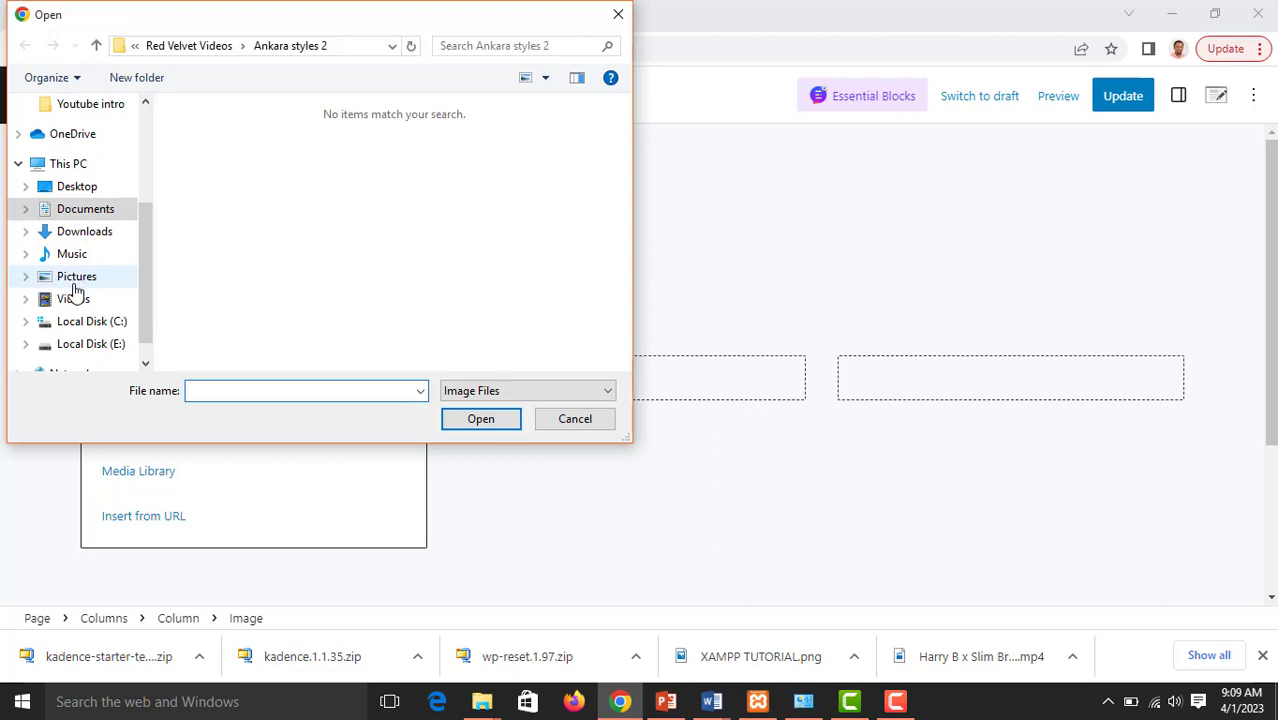
click(76, 280)
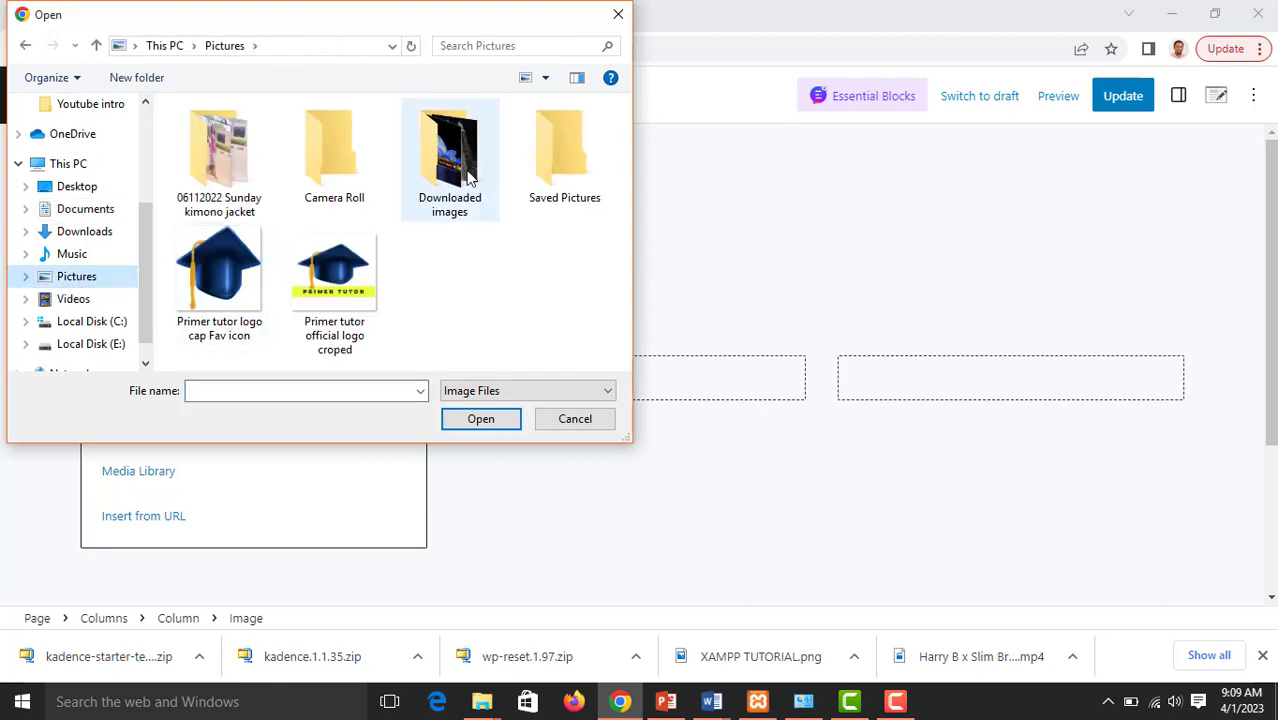
double_click(412, 193)
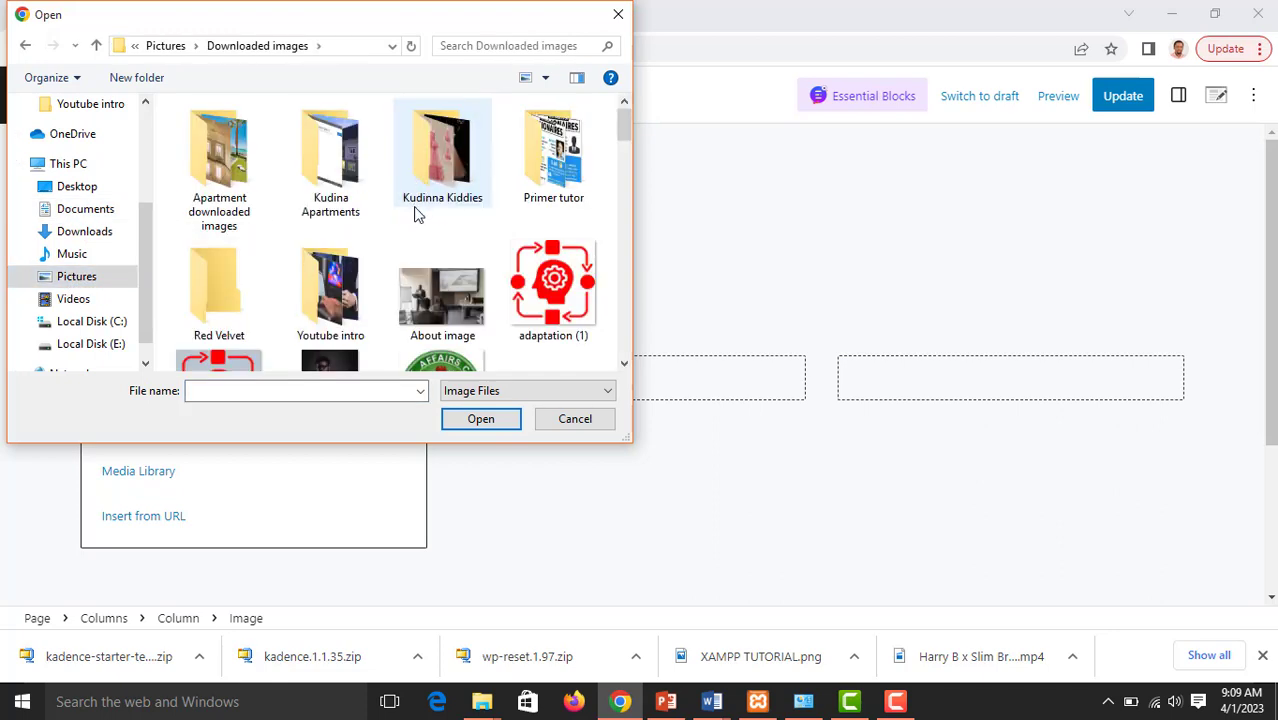
scroll(417, 212, down, 2)
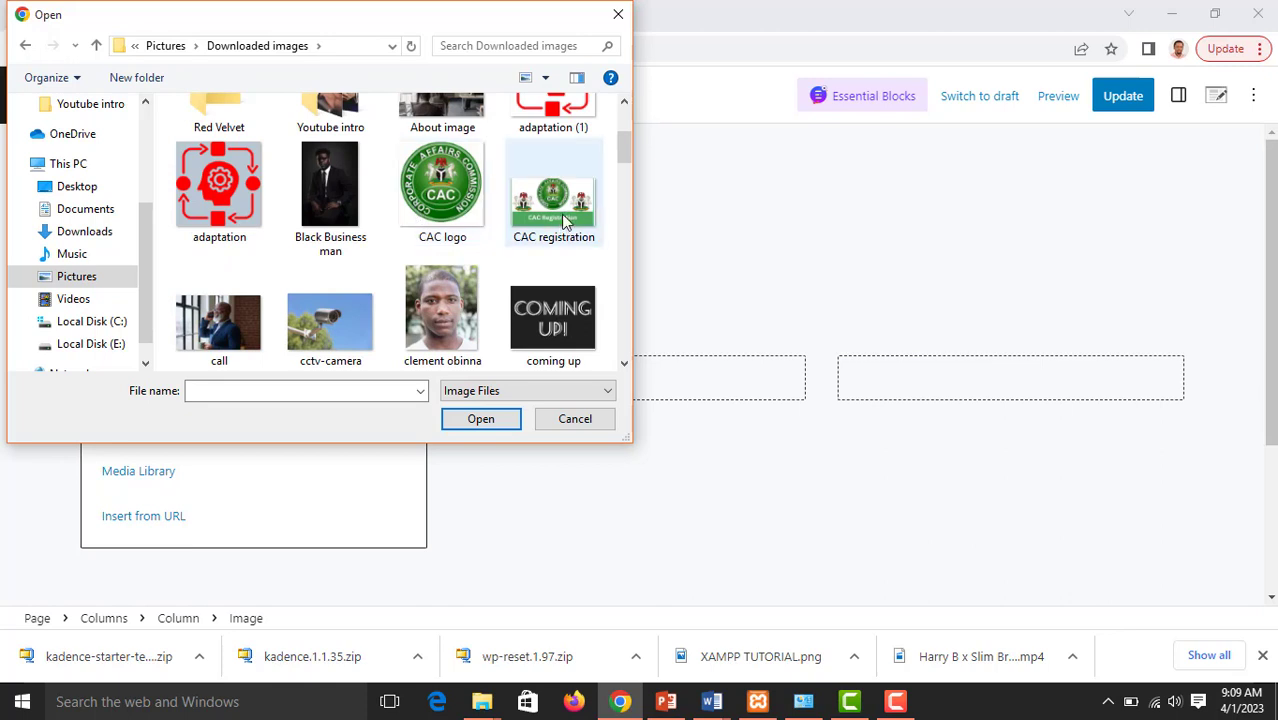
click(545, 232)
click(481, 419)
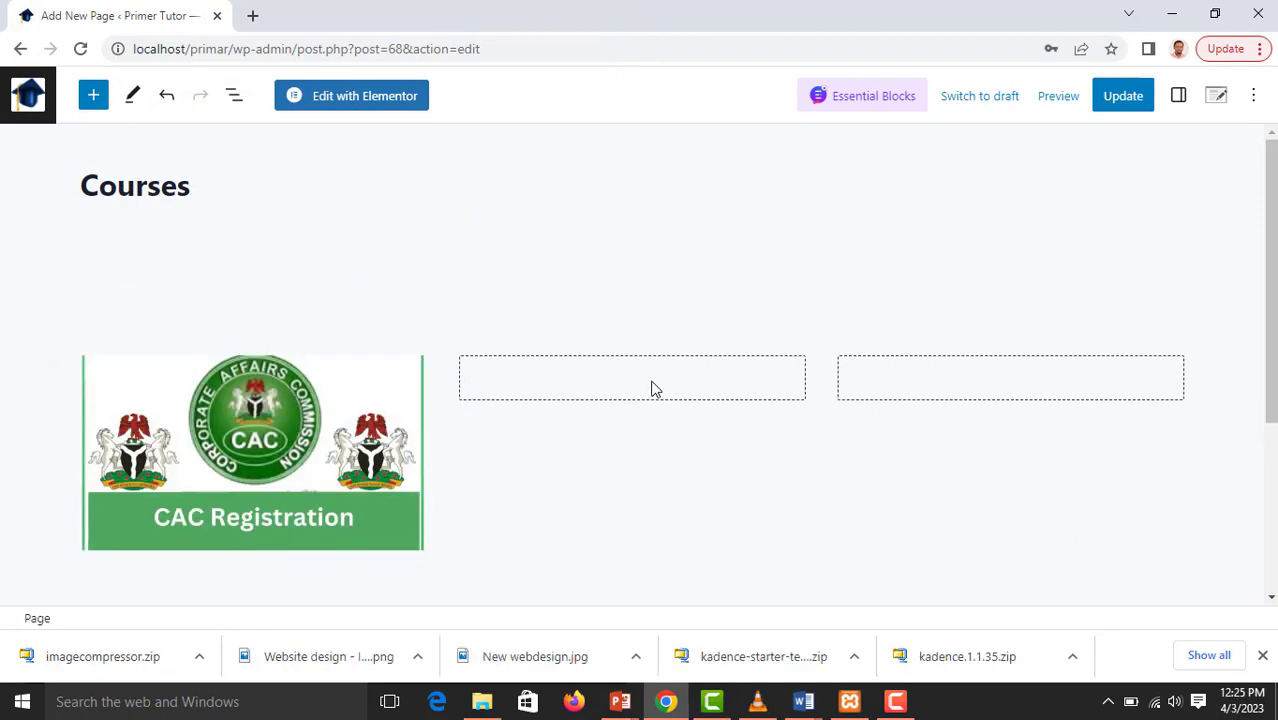
Insert an Image block in the middle column and upload "Website Design Primer tutor" from the Downloads folder
click(638, 386)
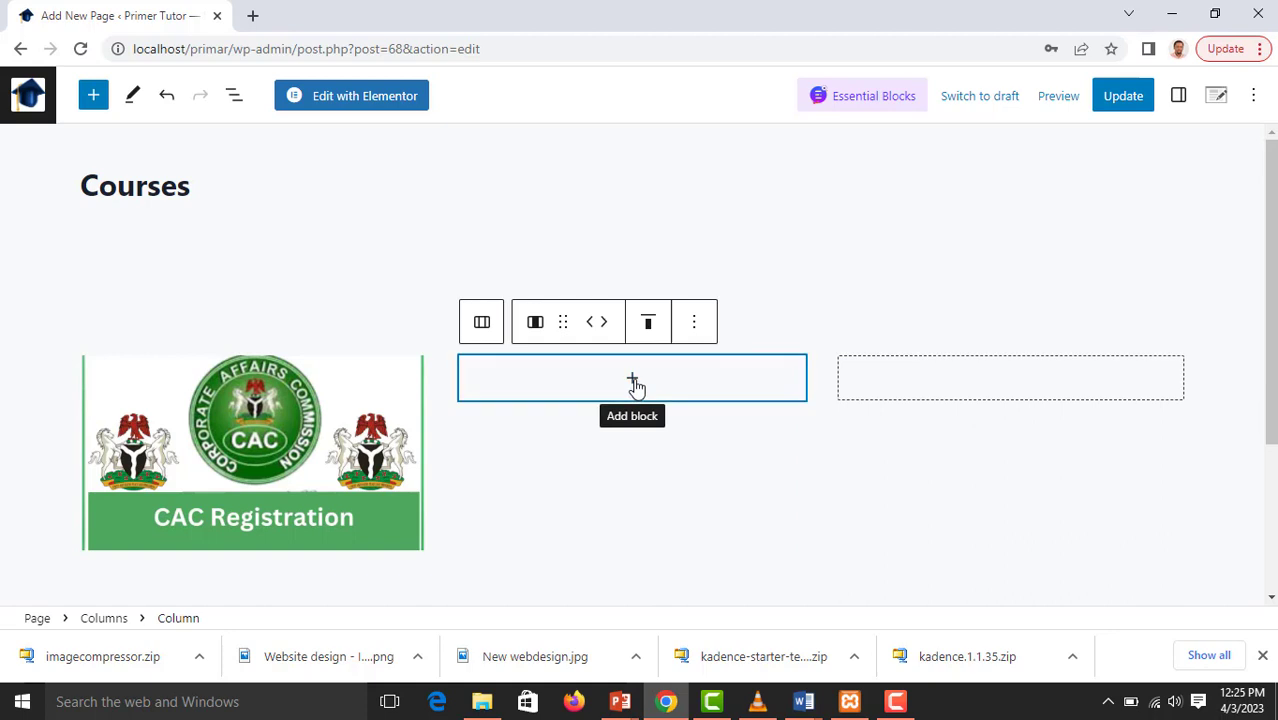
click(634, 382)
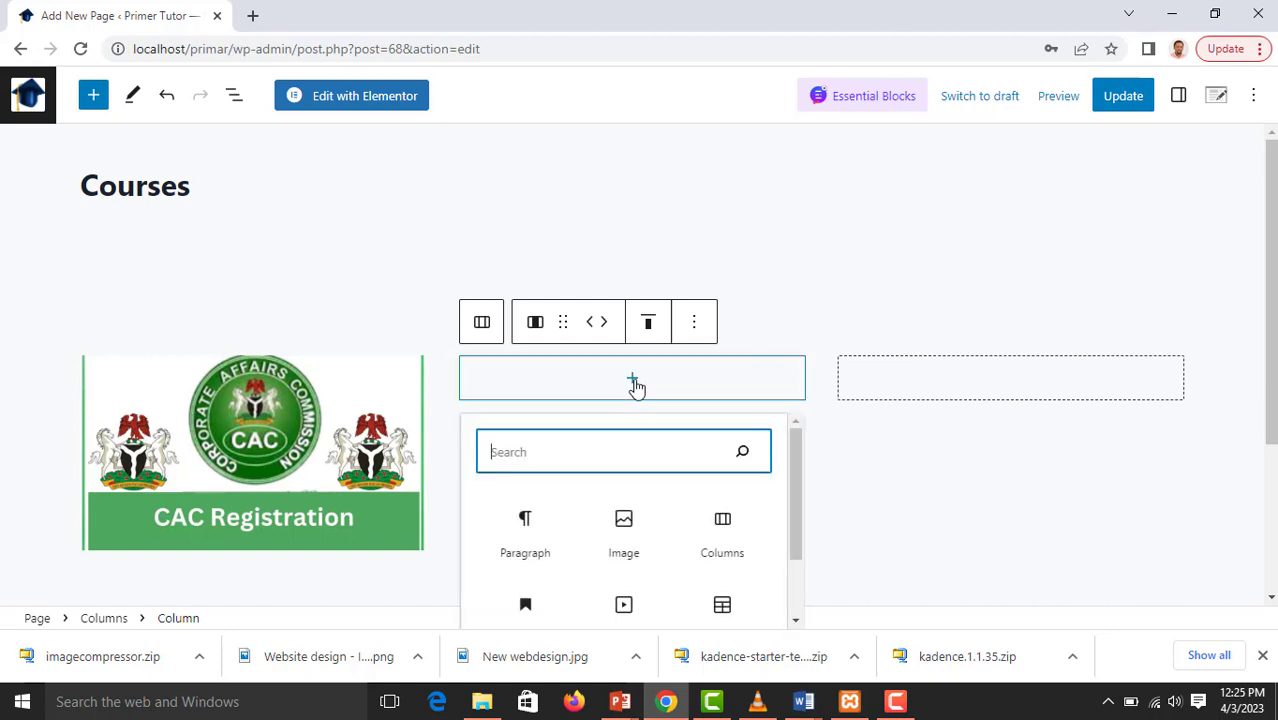
click(628, 525)
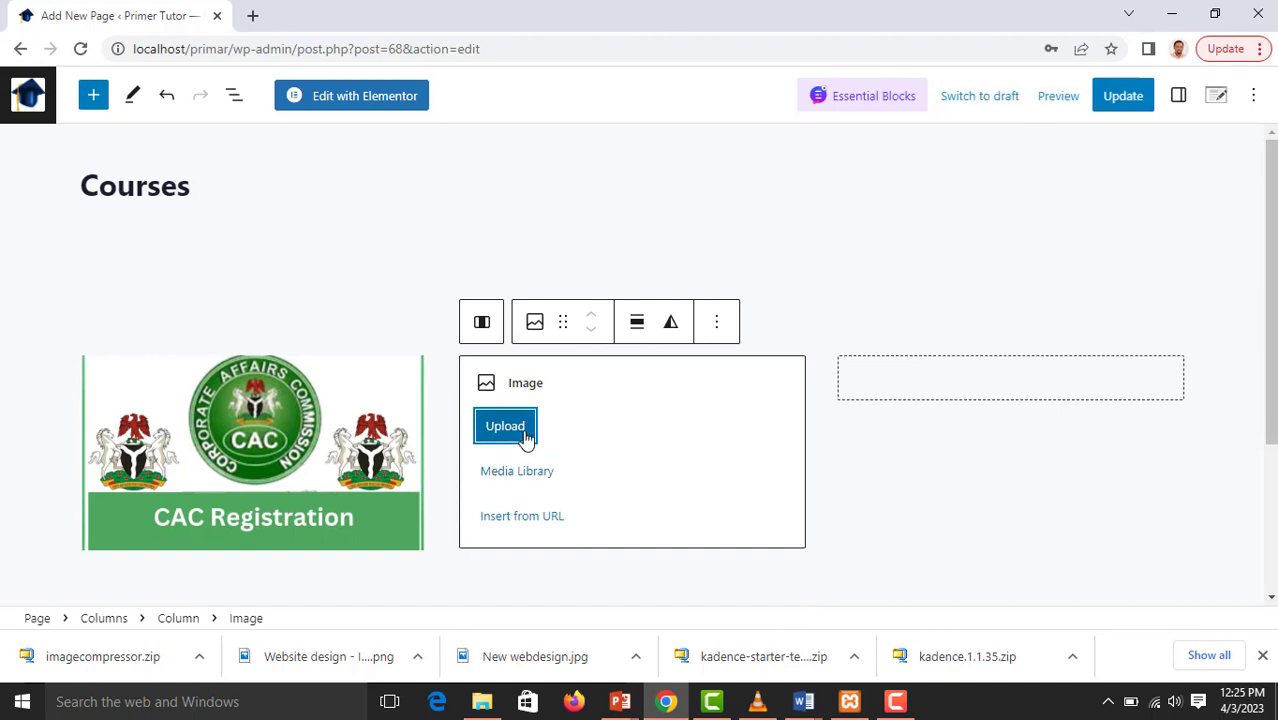
click(525, 432)
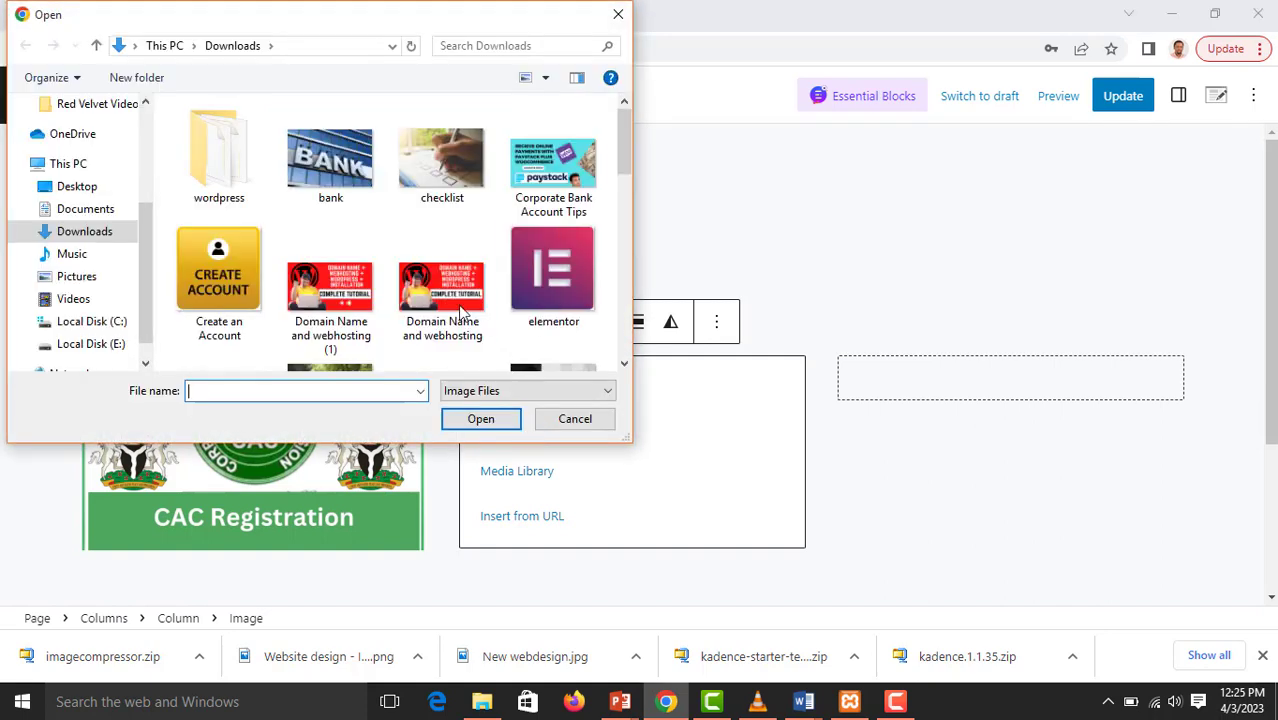
scroll(442, 288, down, 3)
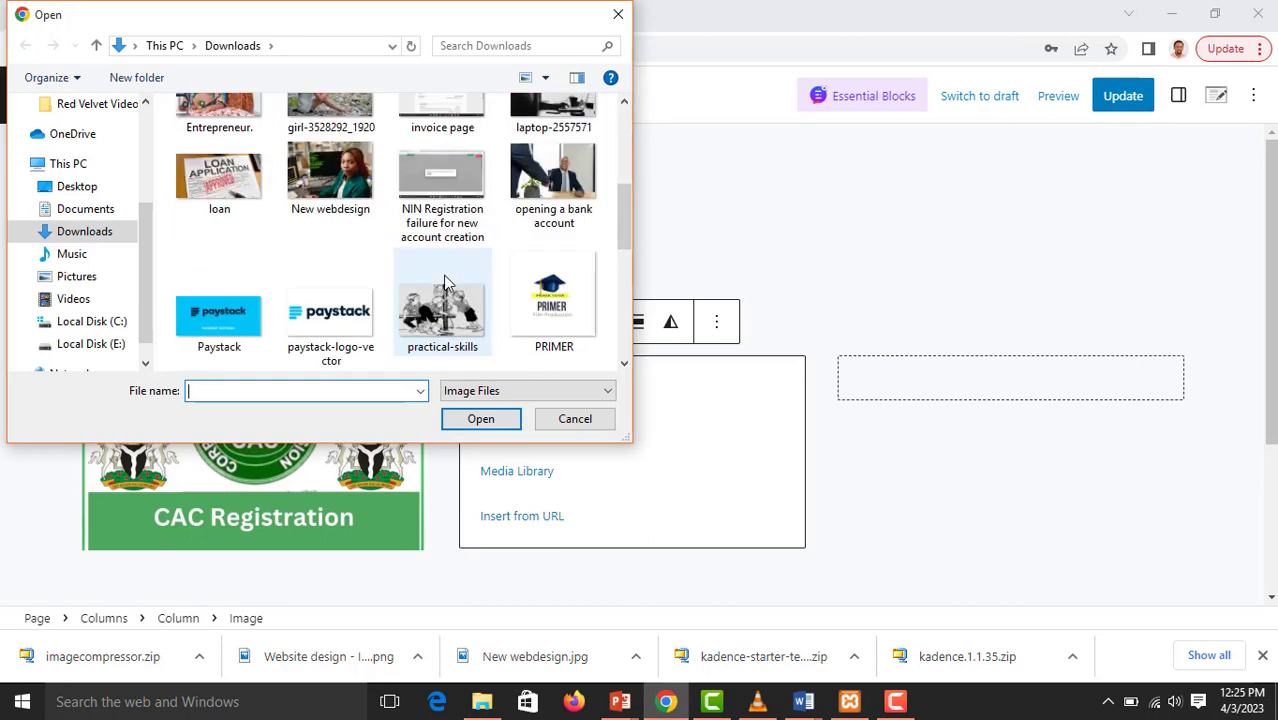
scroll(447, 284, down, 3)
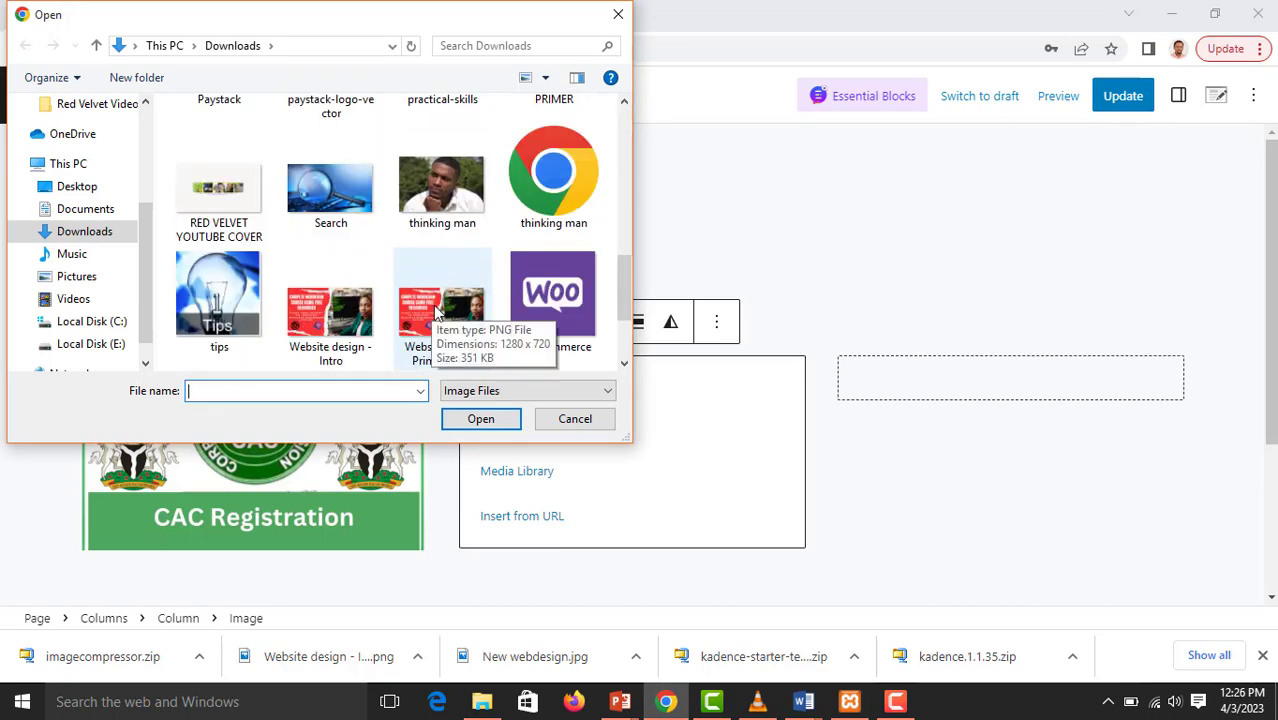
click(437, 312)
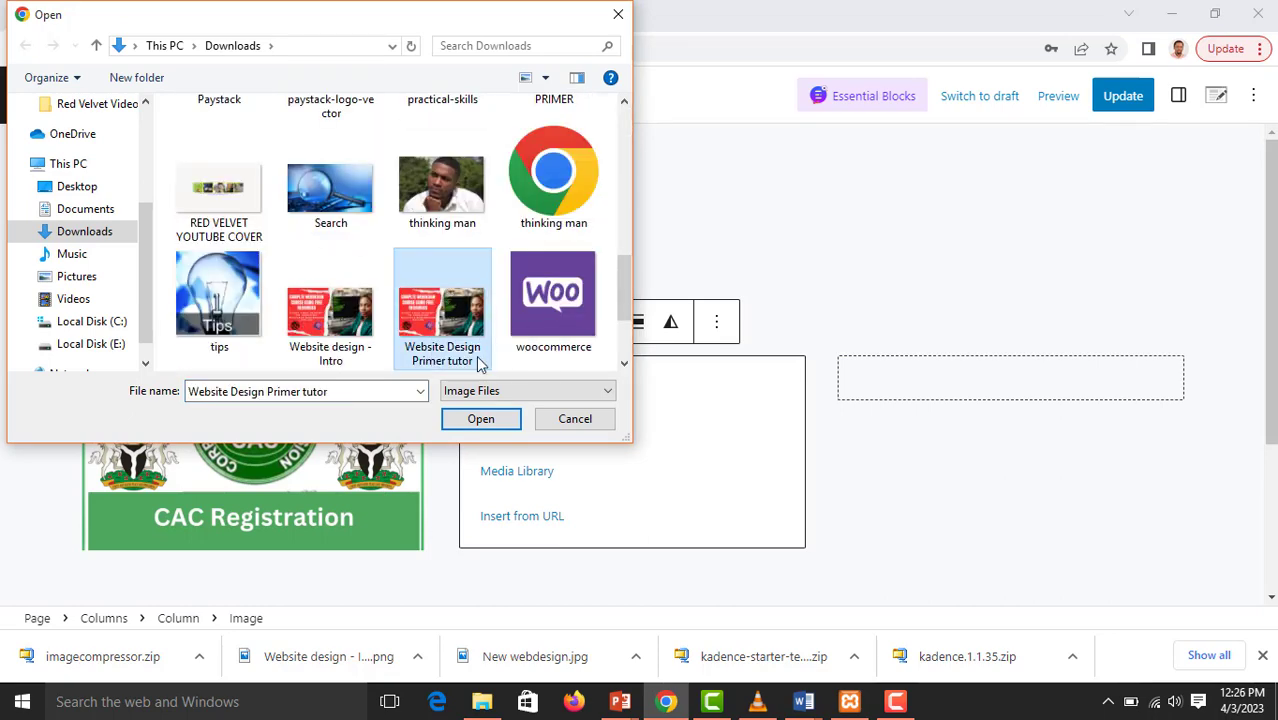
click(481, 419)
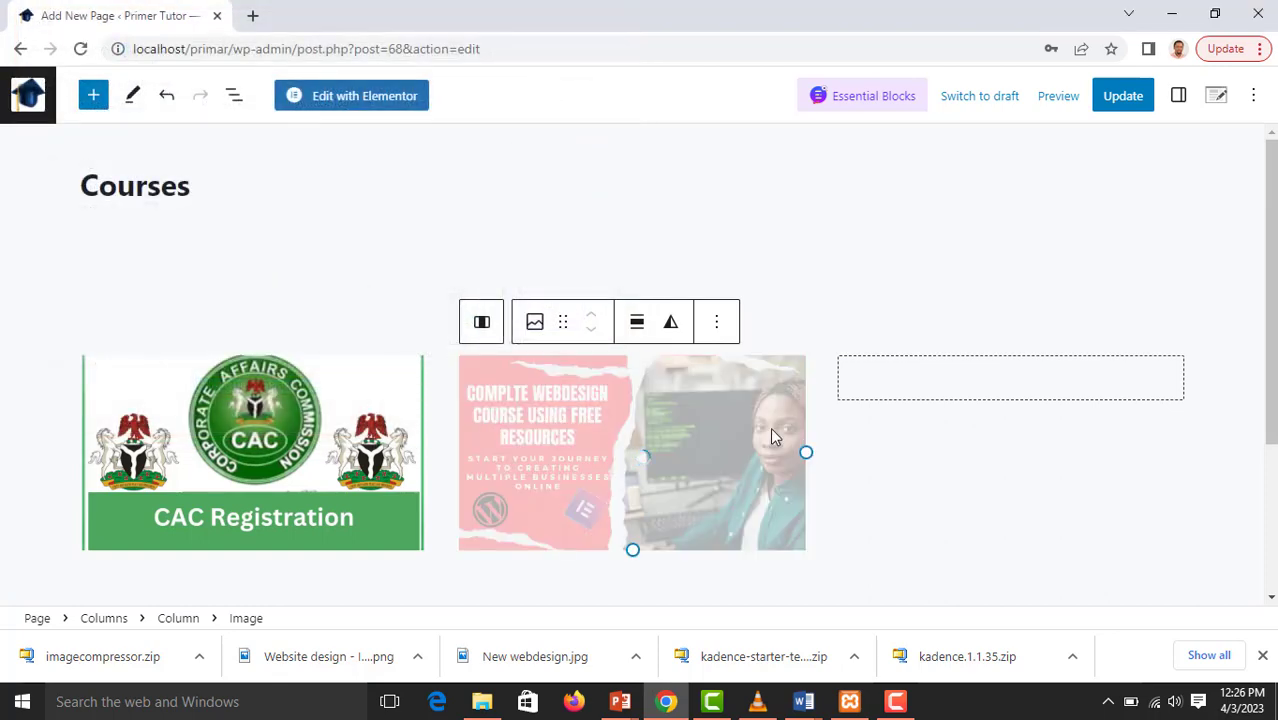
Insert an Image block in the third column and upload "Domain Name and webhosting" from the Downloads folder
click(1001, 384)
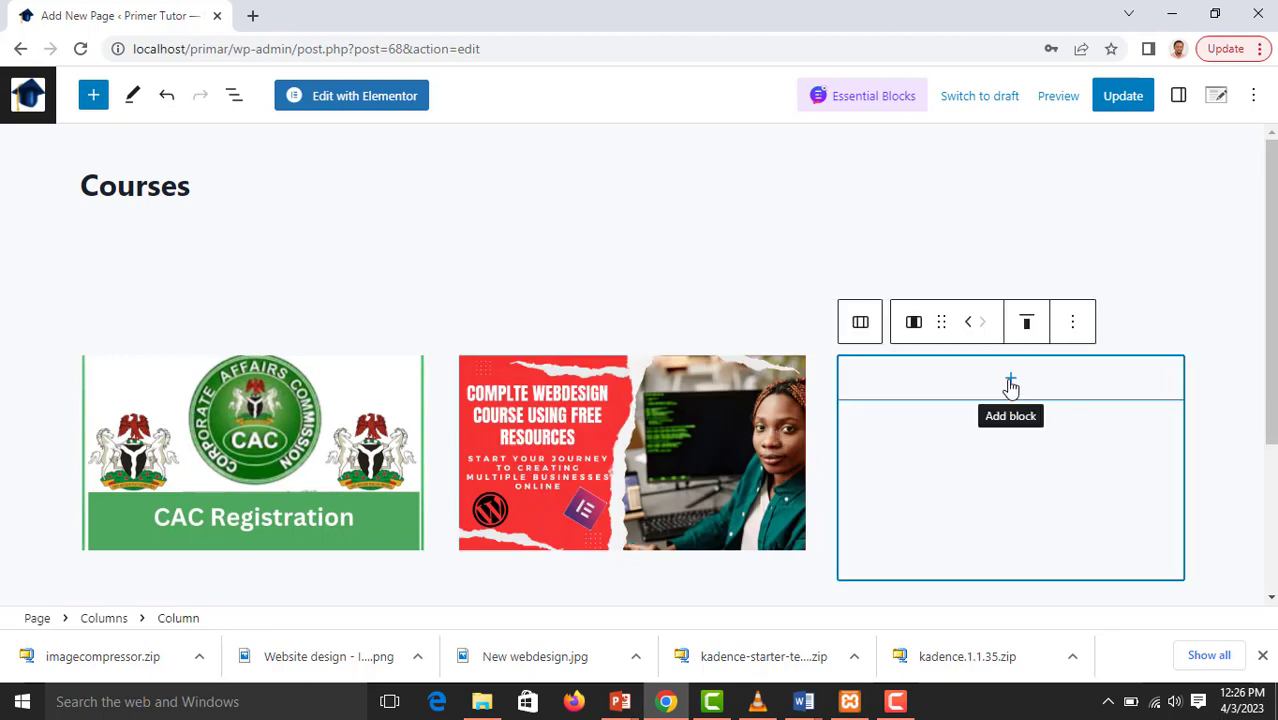
click(1010, 382)
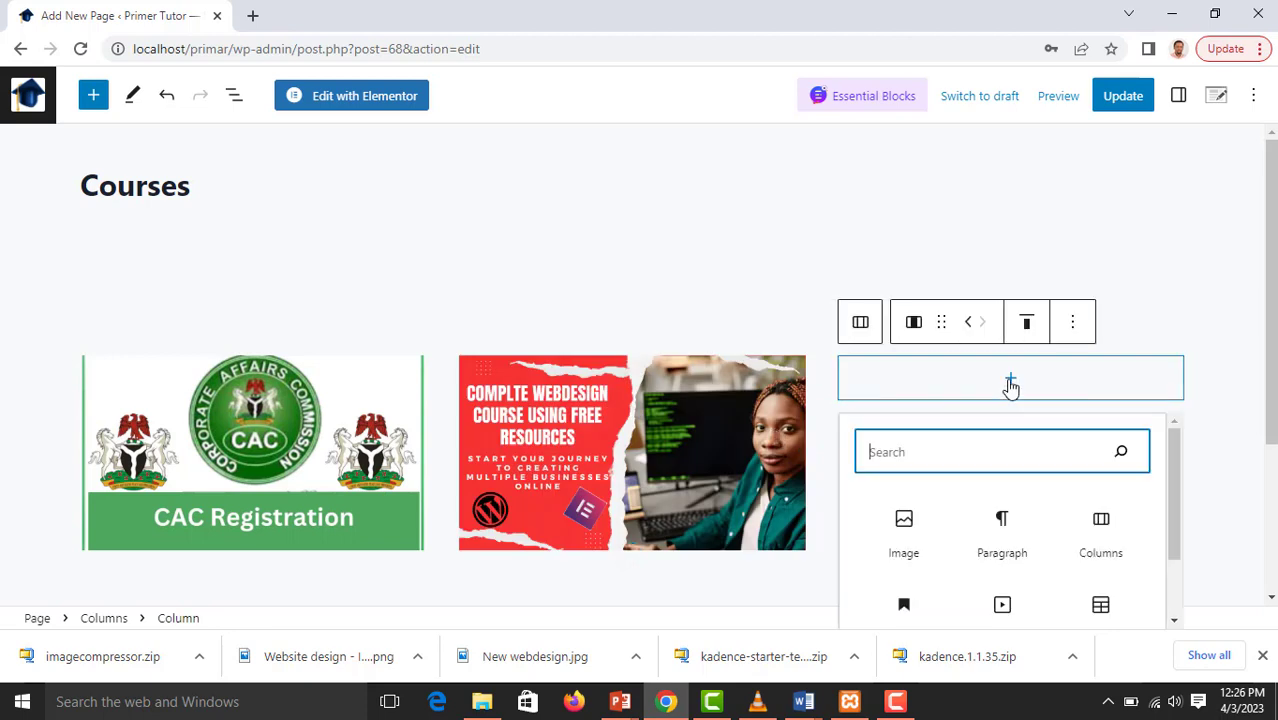
click(912, 535)
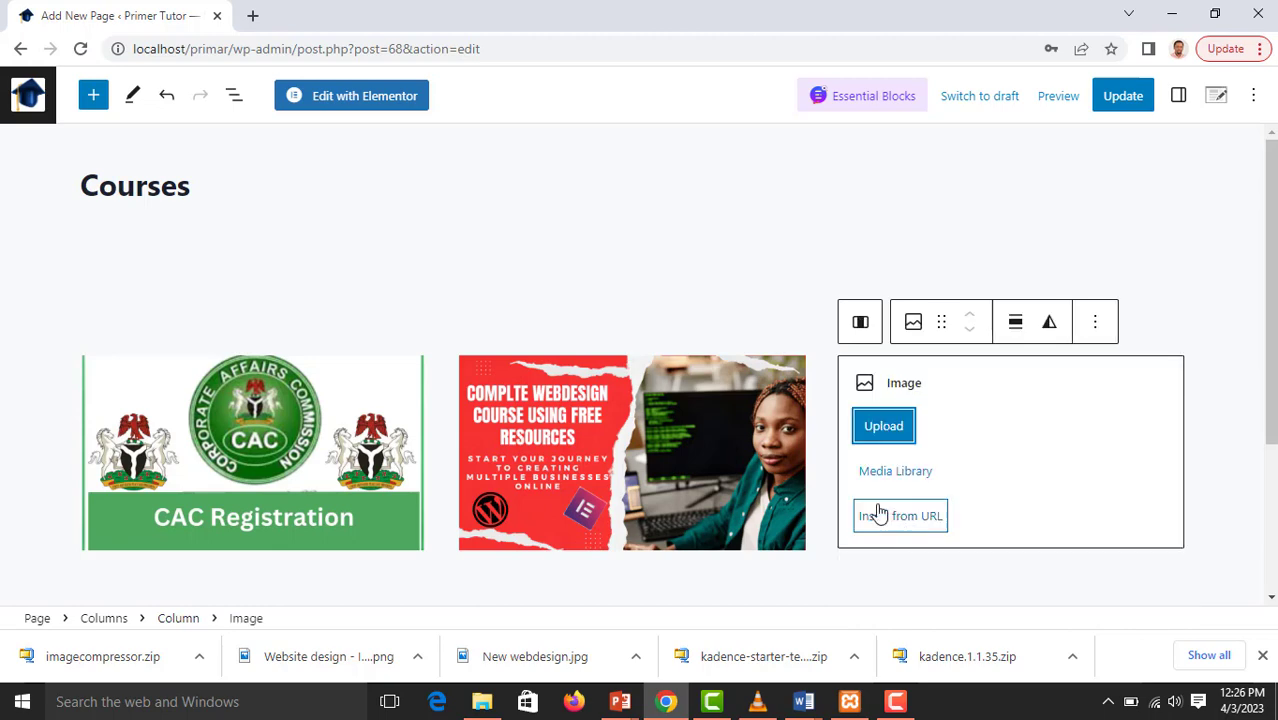
click(885, 428)
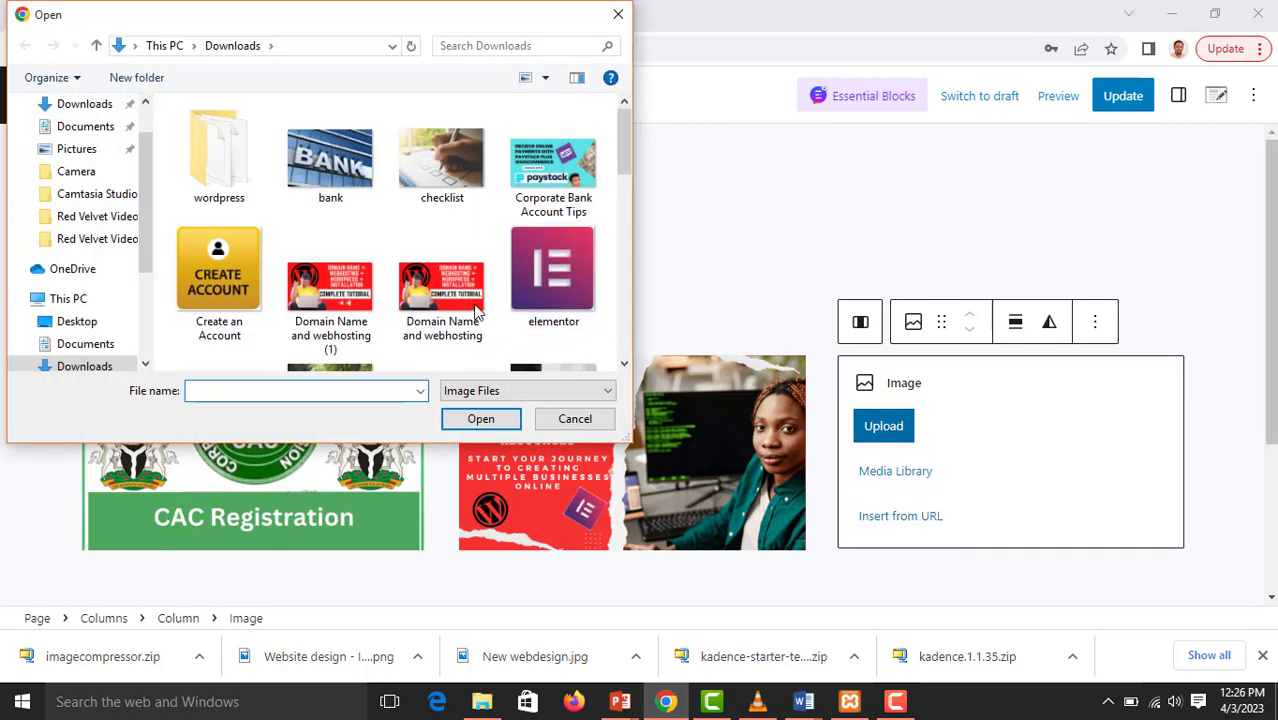
click(470, 310)
click(481, 419)
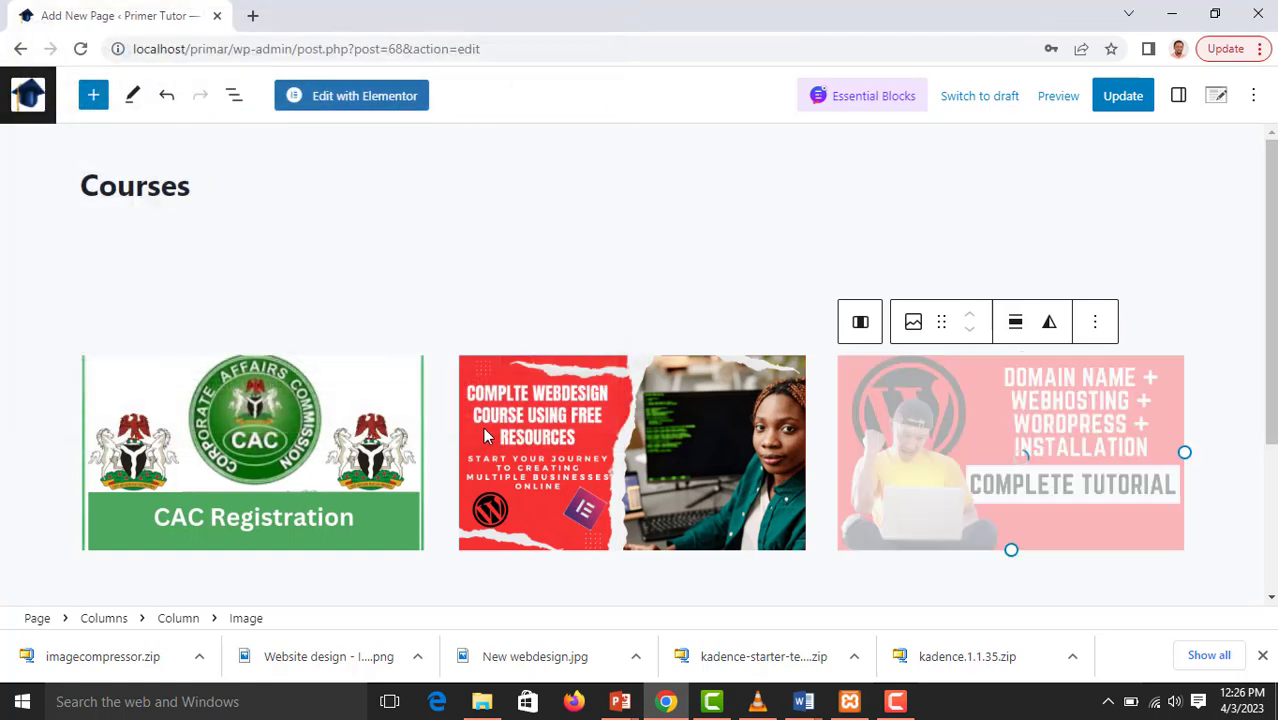
Add a Heading block below the image columns with the text "Hot Topics"
scroll(1200, 312, down, 1)
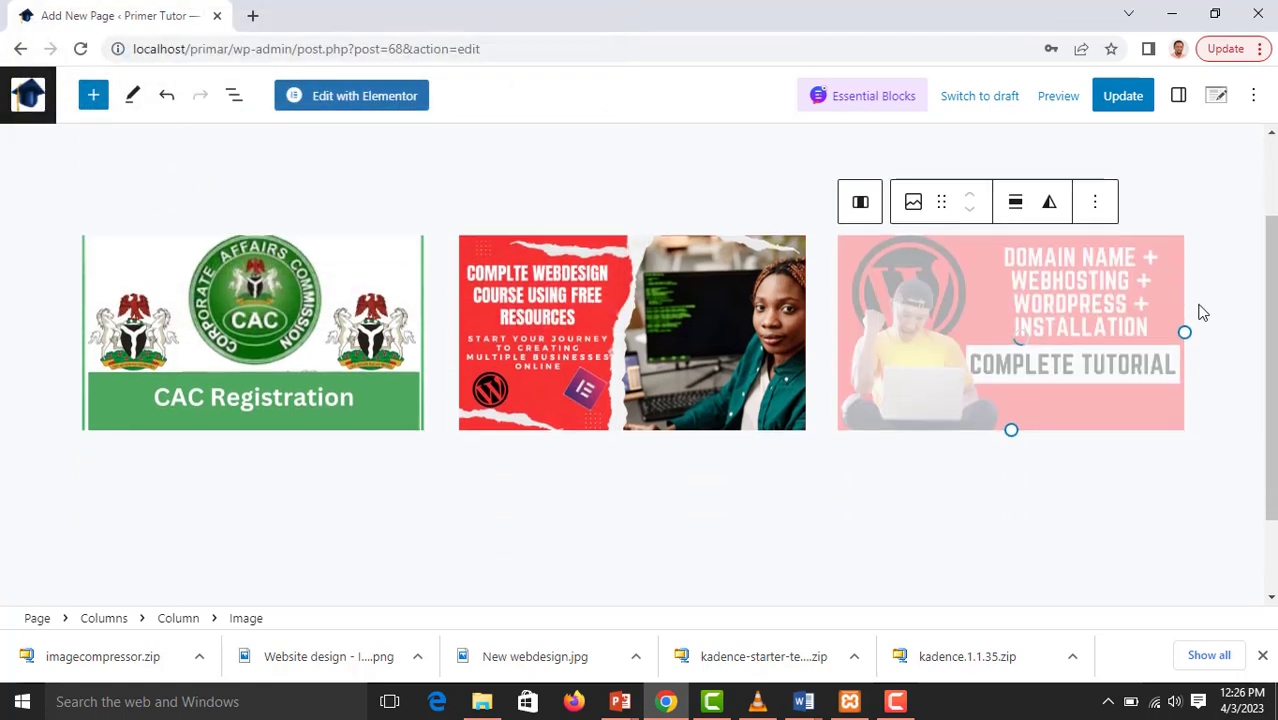
scroll(1202, 313, down, 1)
click(880, 461)
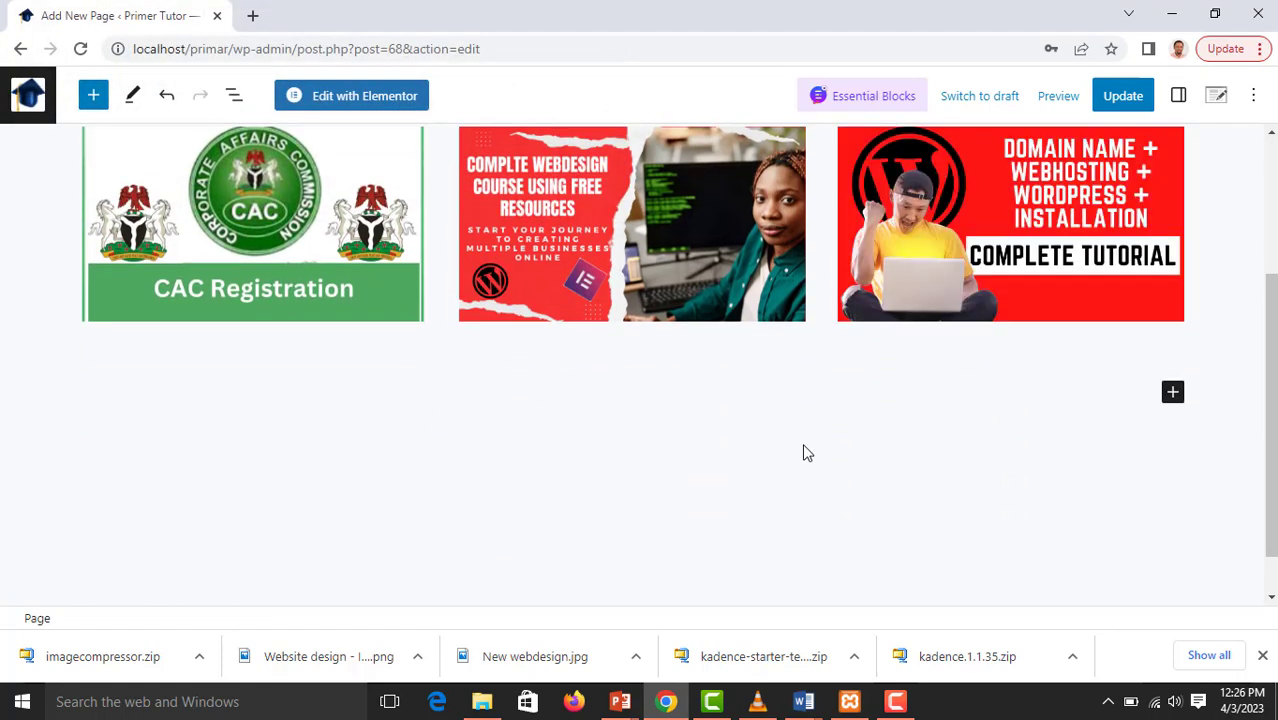
scroll(805, 451, up, 2)
scroll(805, 452, down, 1)
click(1172, 486)
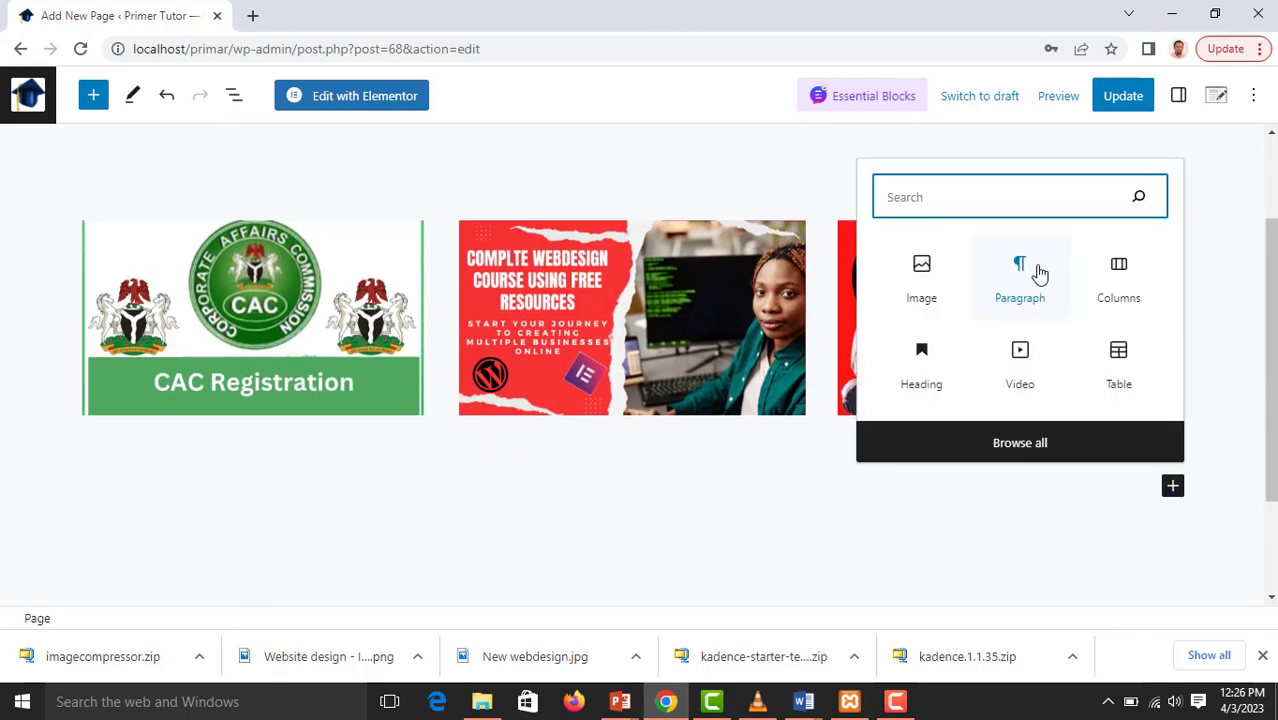
click(923, 358)
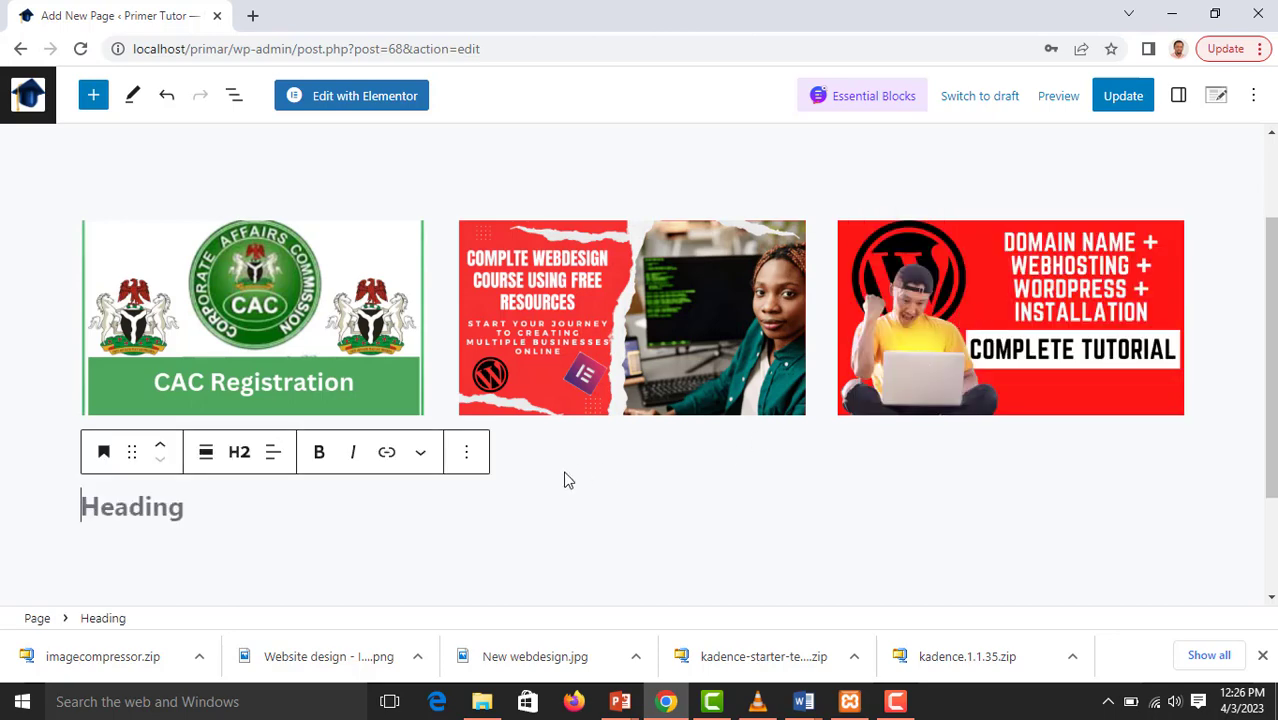
scroll(166, 493, down, 2)
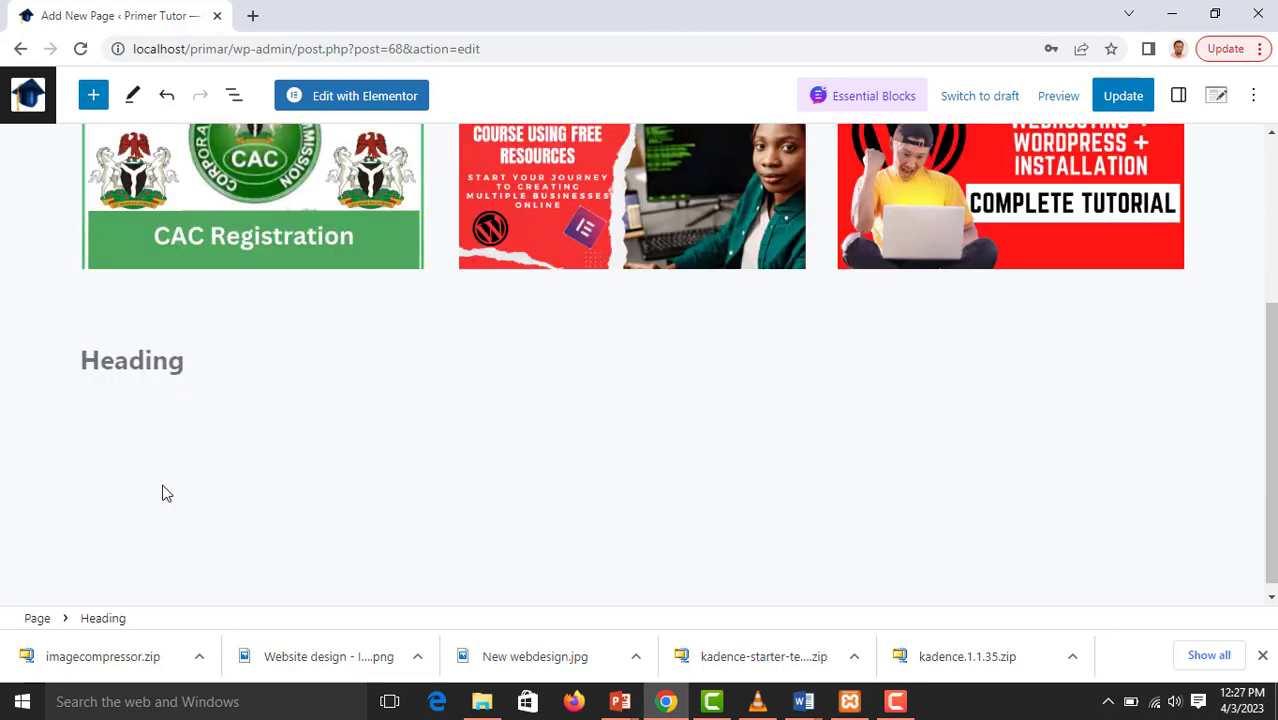
text(Hoo)
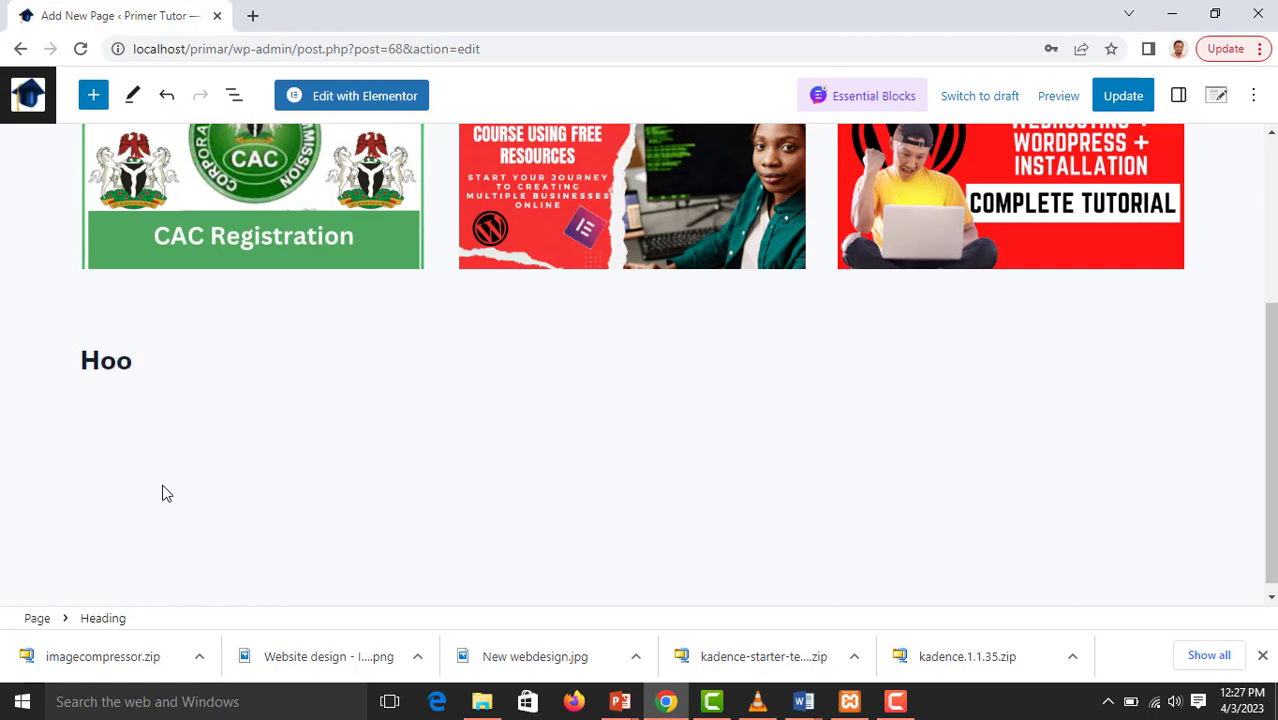
text( Top)
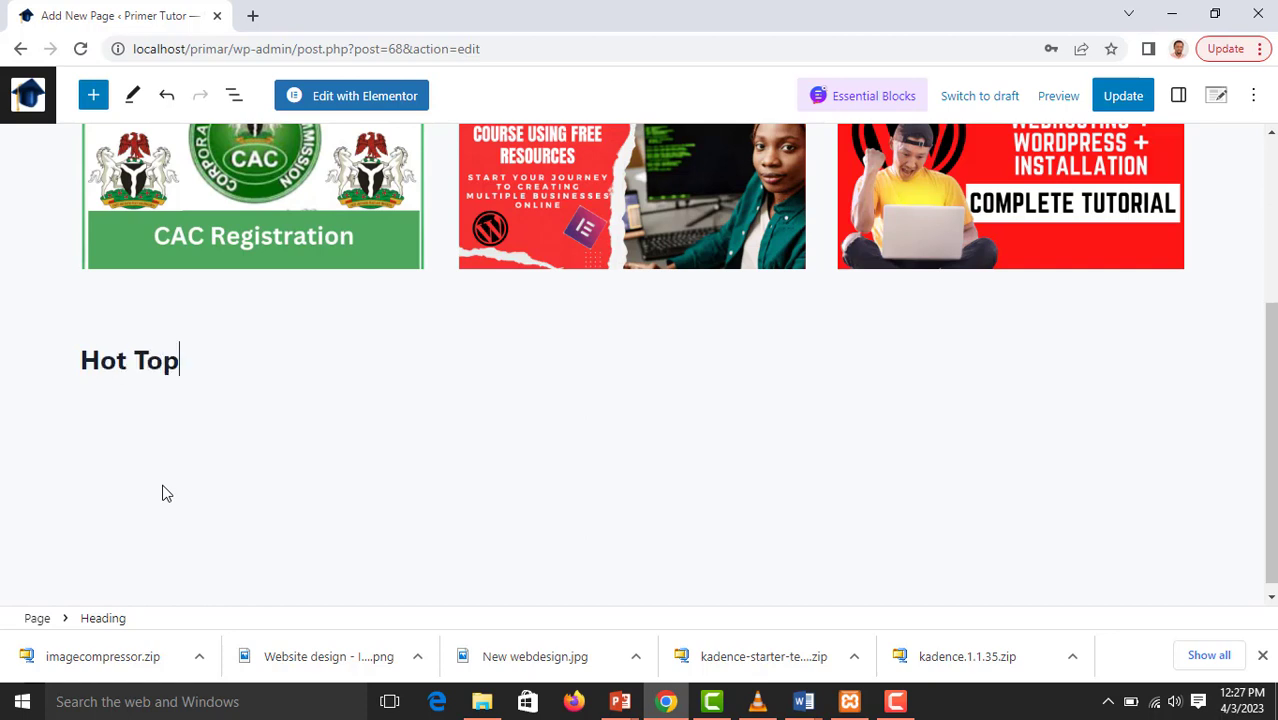
text(ics)
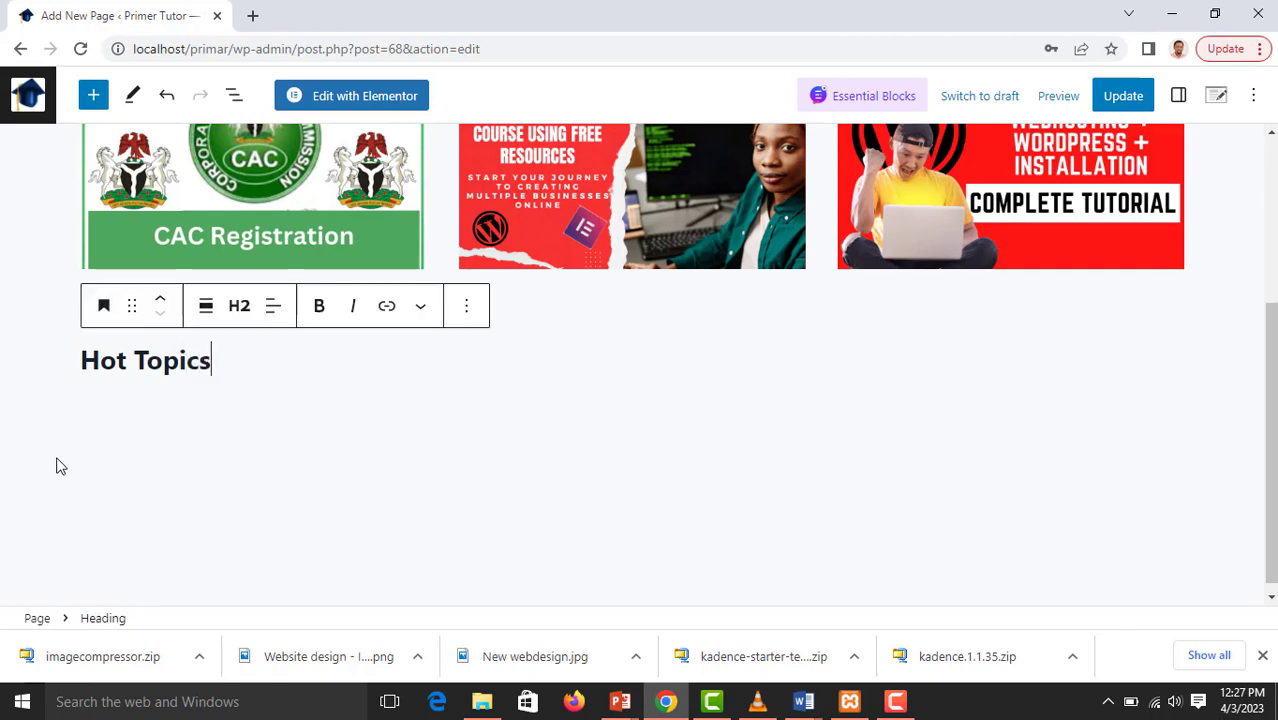
Center the "Hot Topics" heading text and move the heading above the image columns
click(272, 306)
click(276, 312)
click(274, 308)
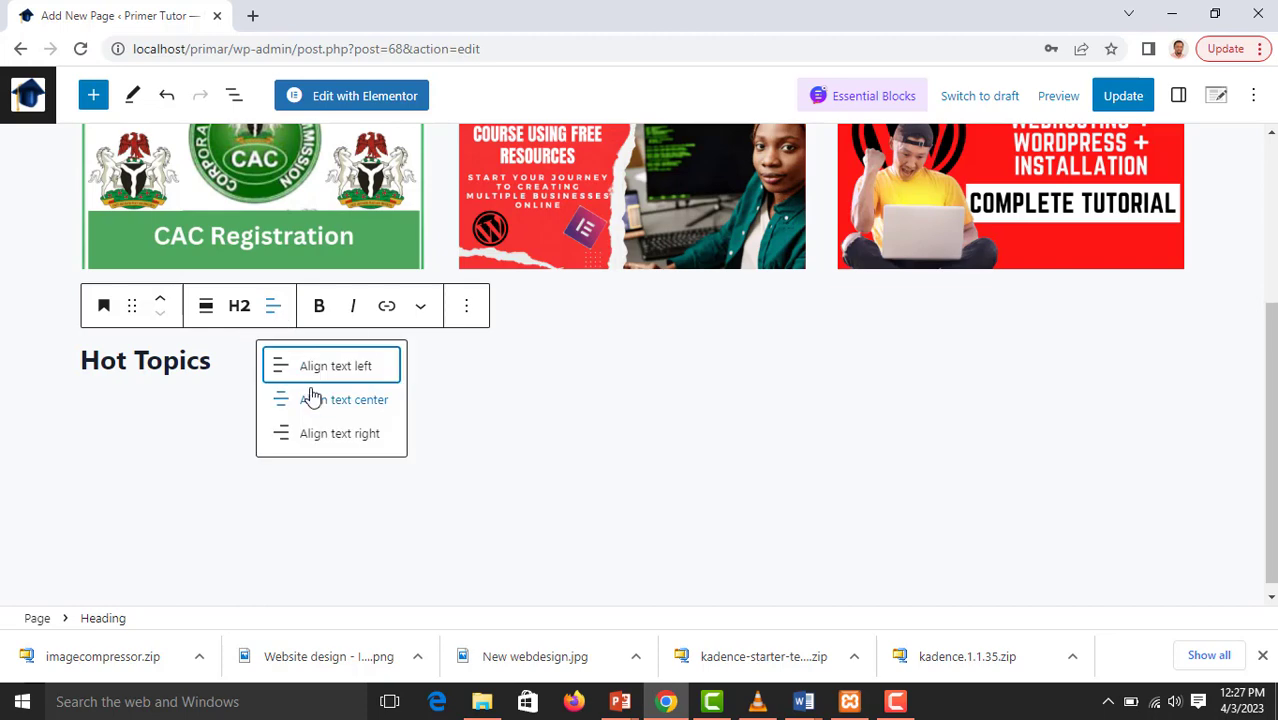
click(311, 400)
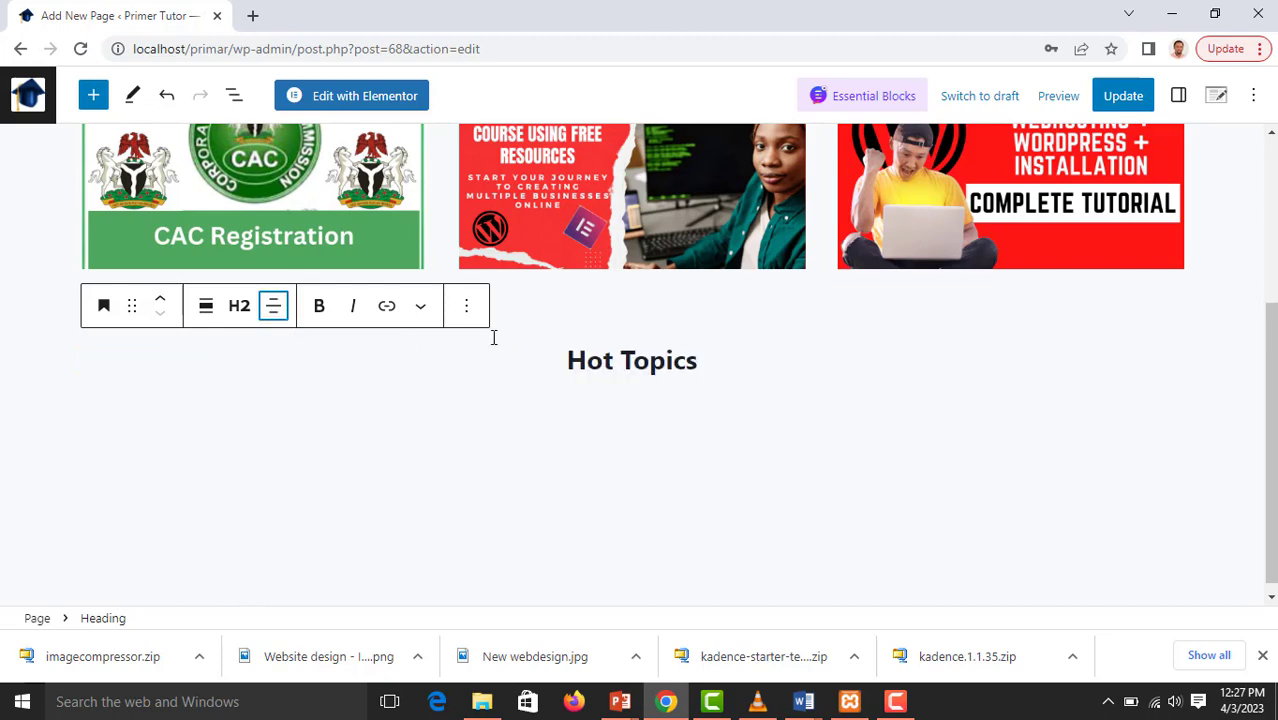
click(162, 298)
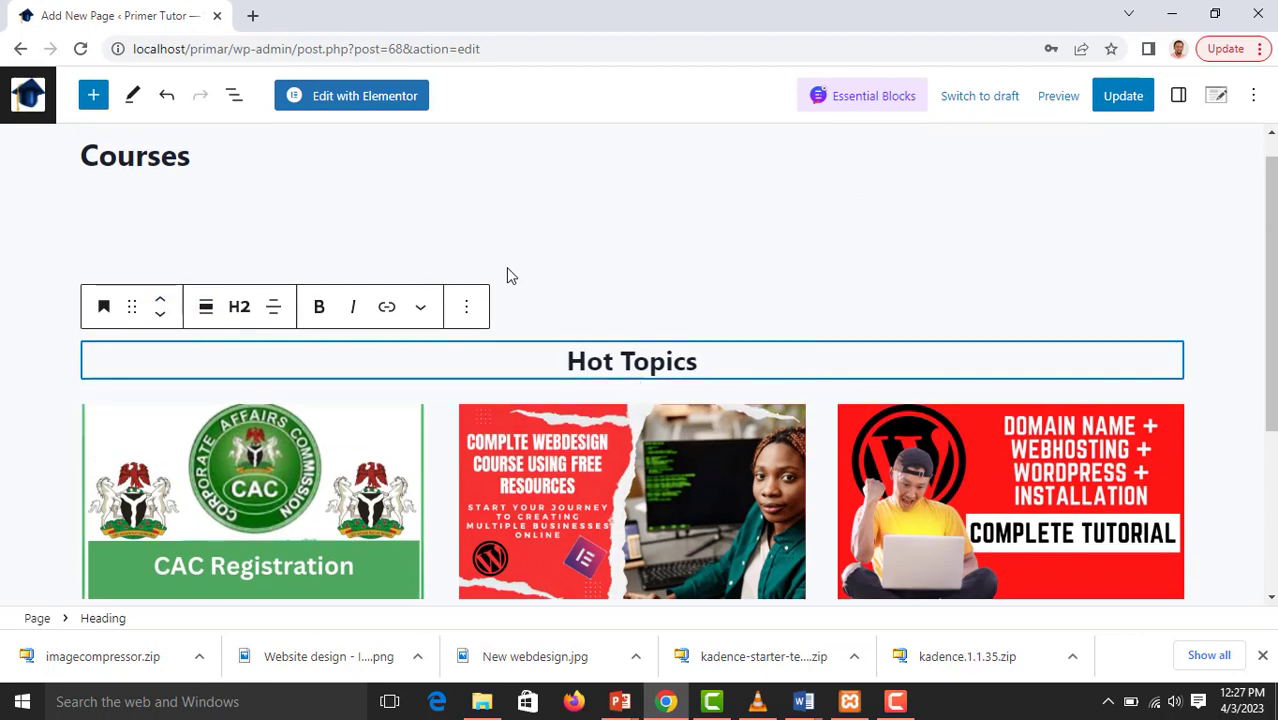
Insert a Spacer block between the "Hot Topics" heading and the image columns and shrink it to a thin strip
click(1165, 365)
key(Return)
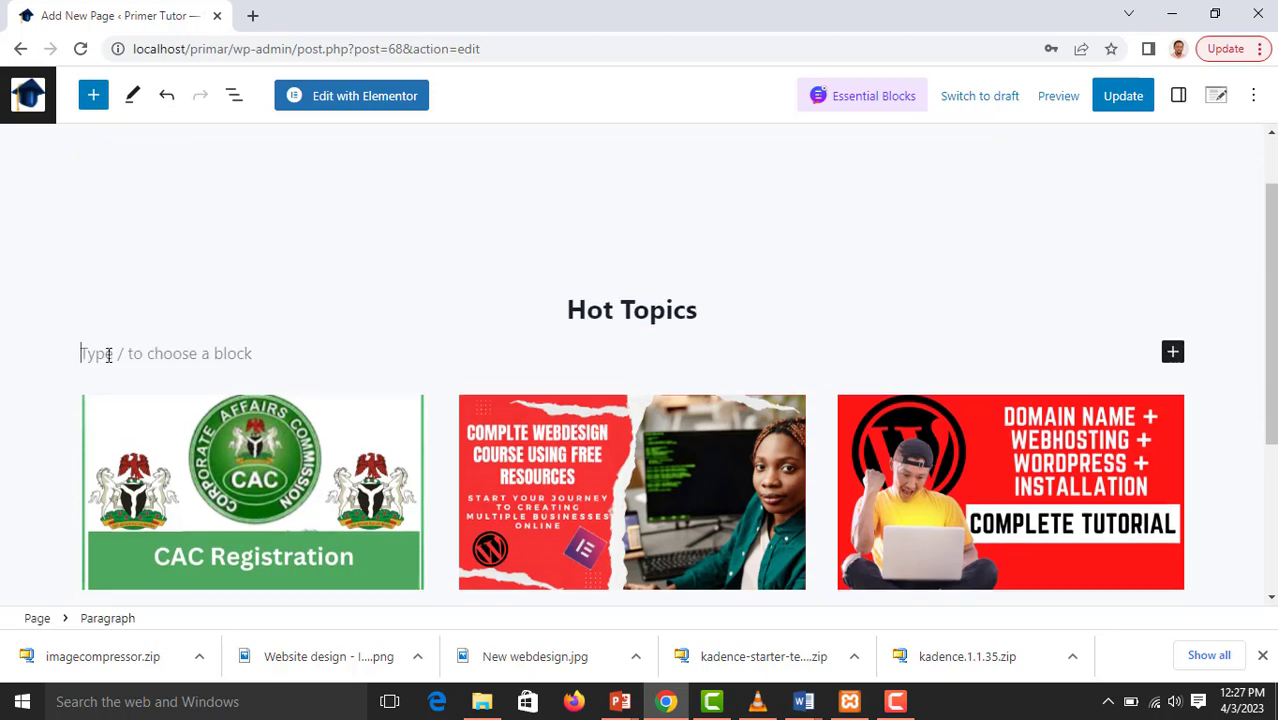
click(1172, 352)
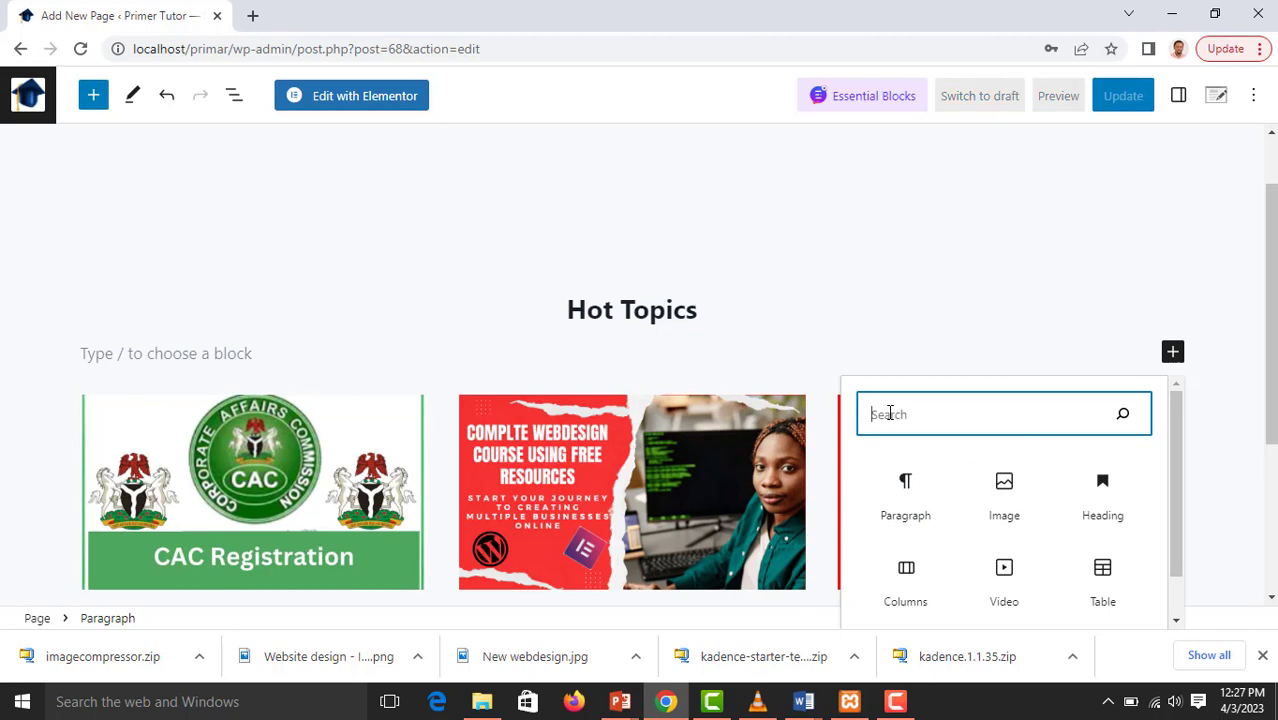
text(spac)
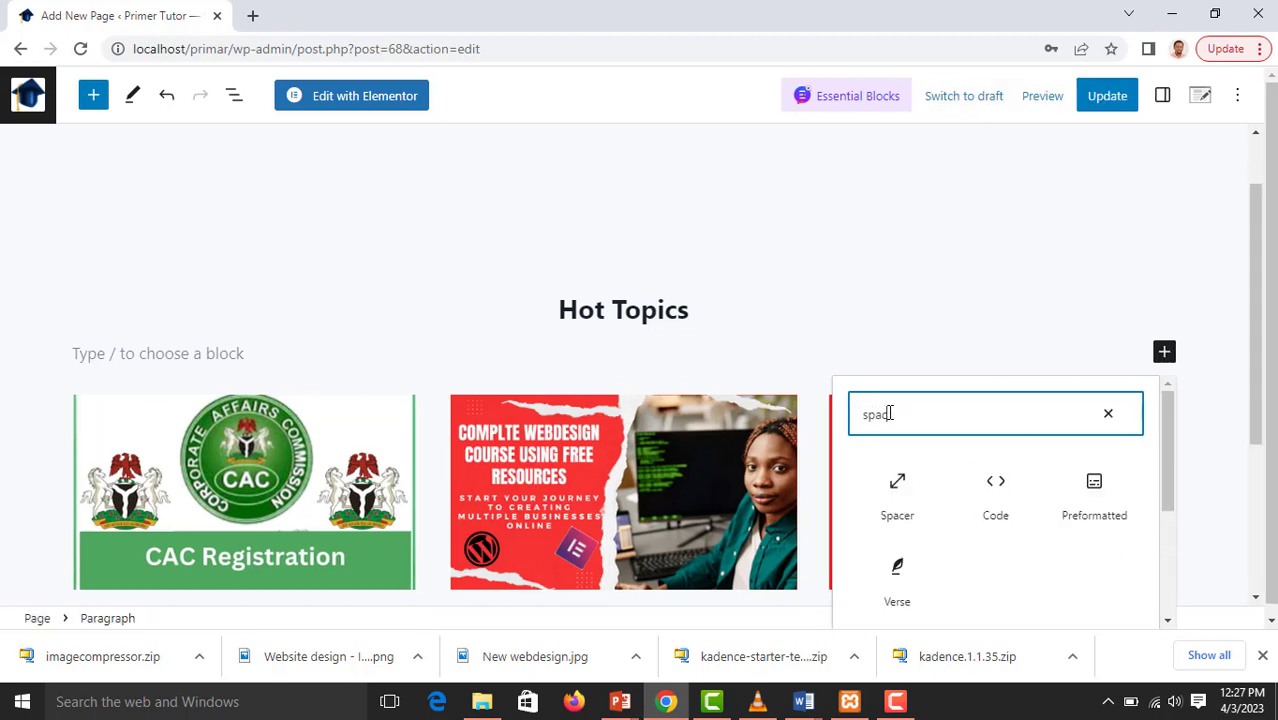
click(901, 488)
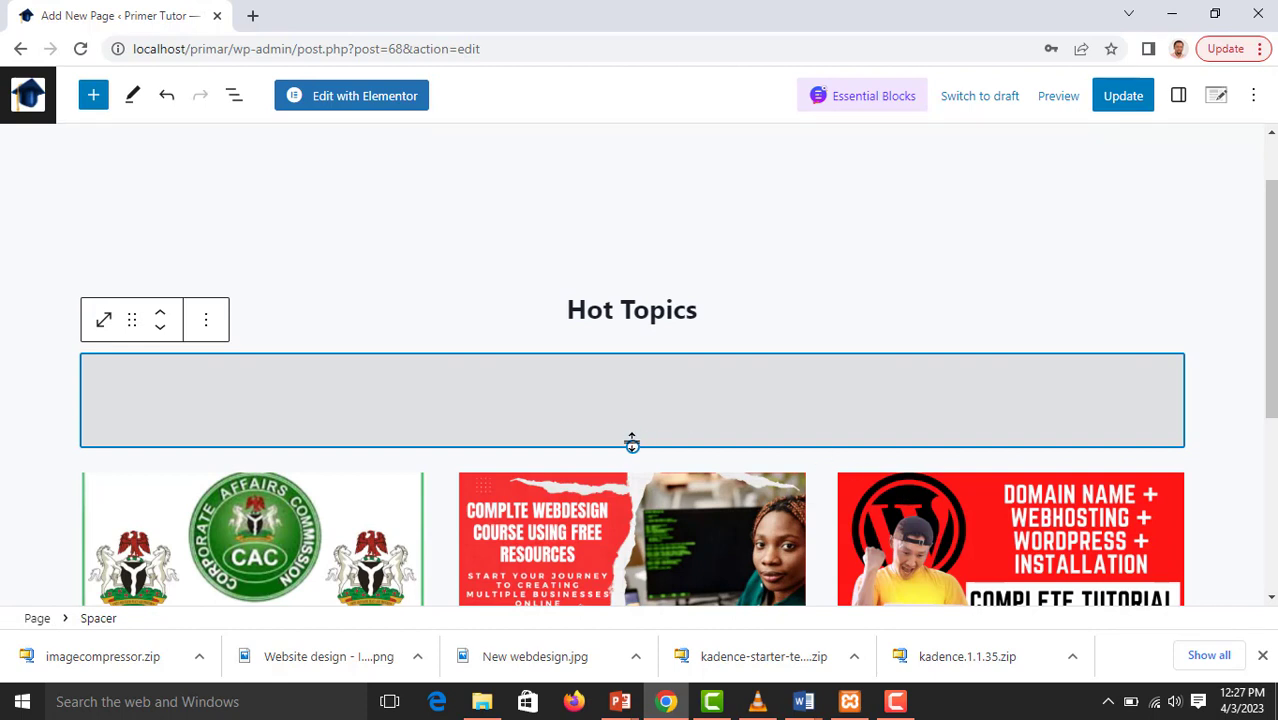
drag(632, 444, 633, 375)
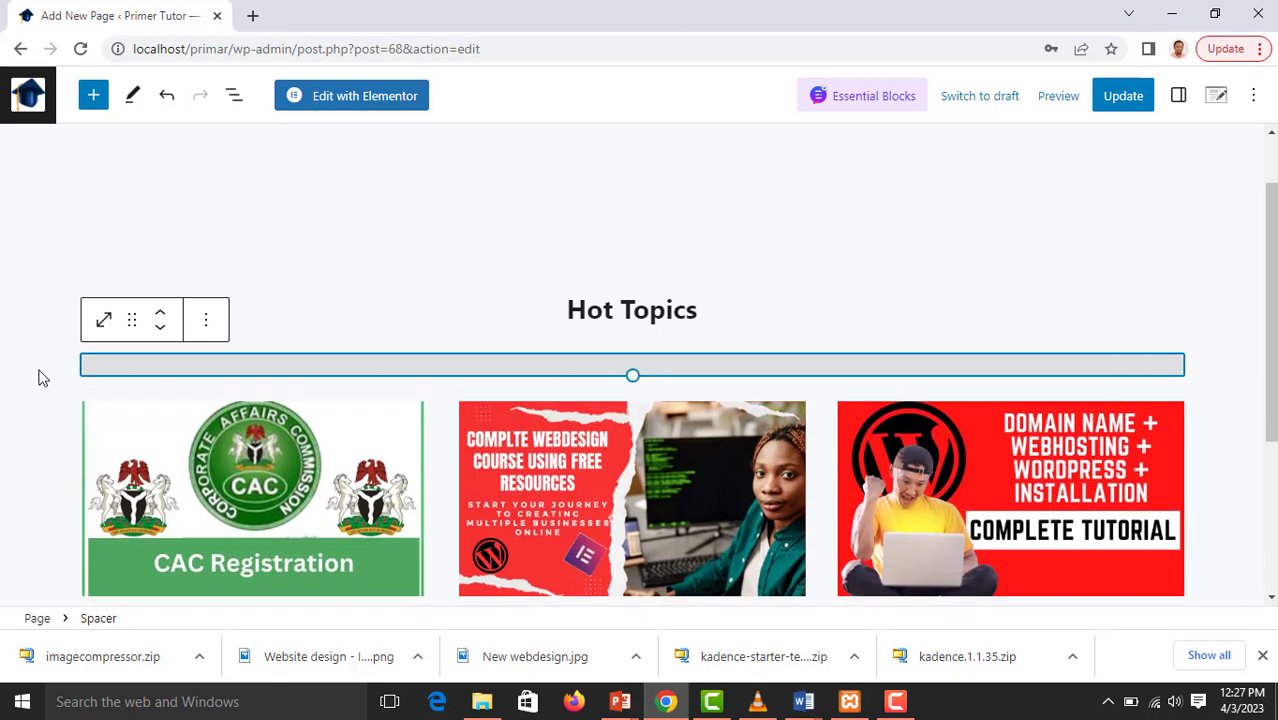
click(42, 377)
Shrink the spacer between the "Courses" page title and the "Hot Topics" heading to a thin strip
scroll(795, 355, up, 1)
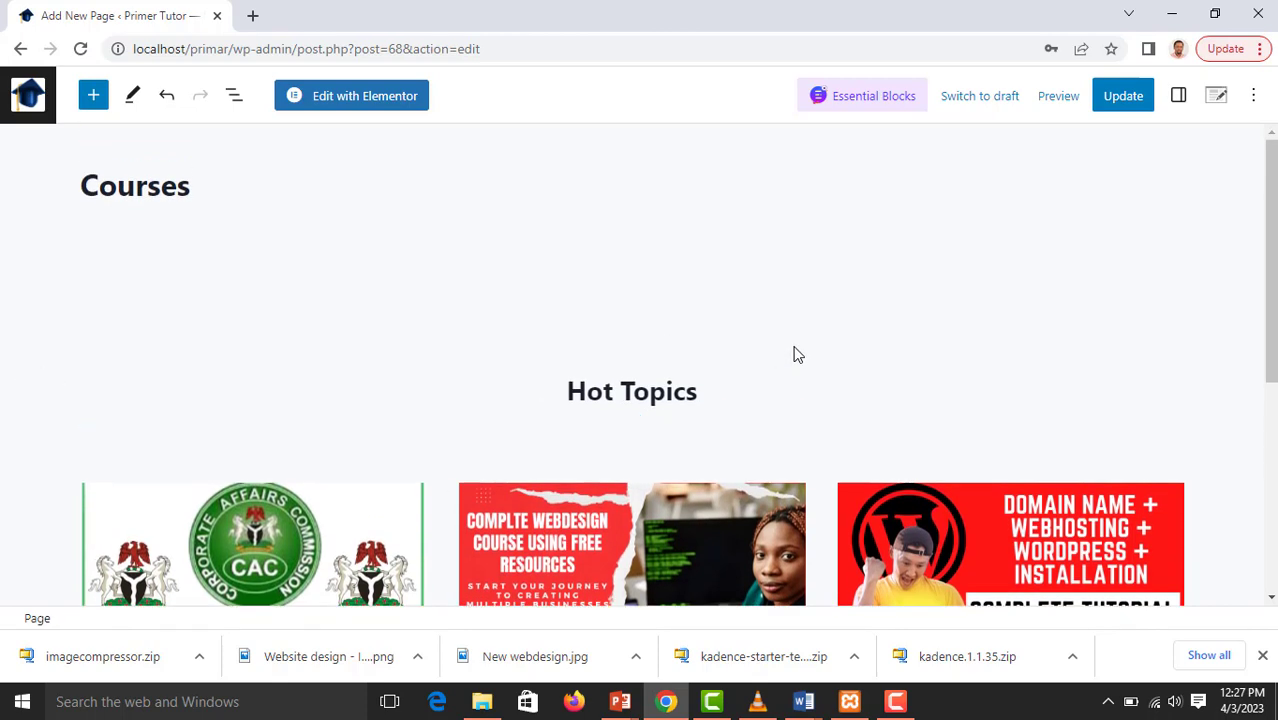
click(496, 306)
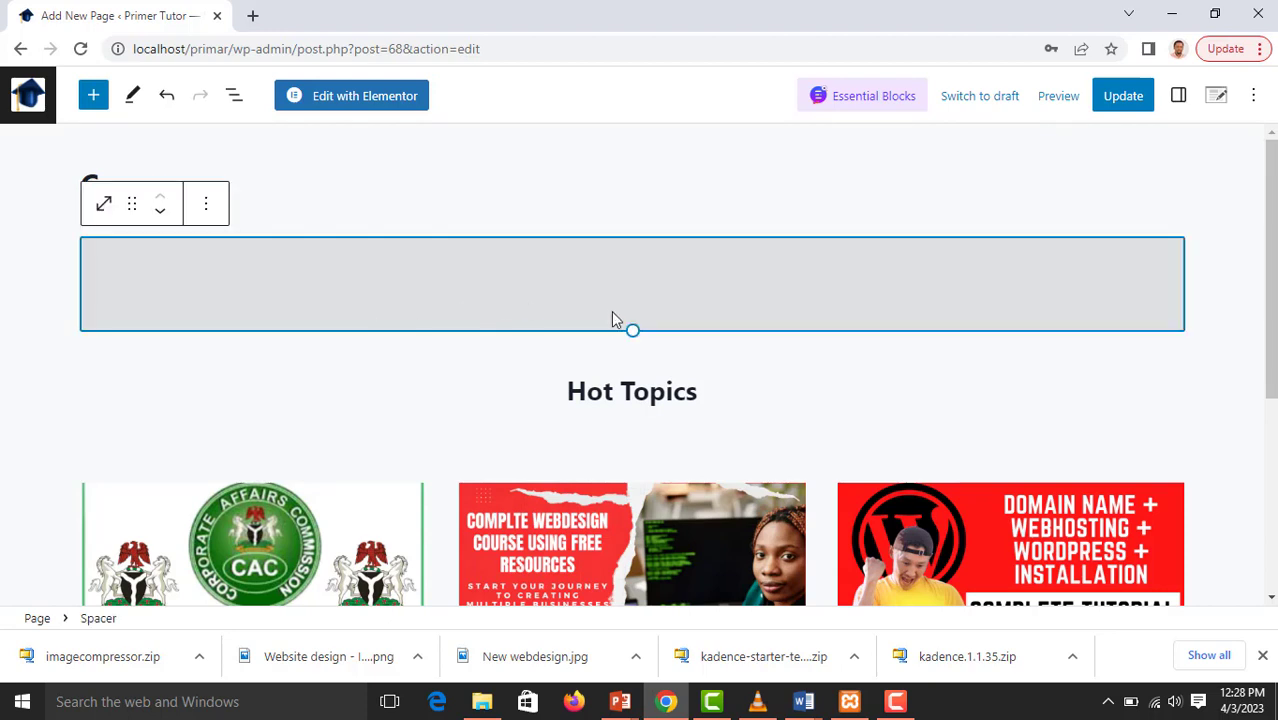
drag(633, 328, 638, 252)
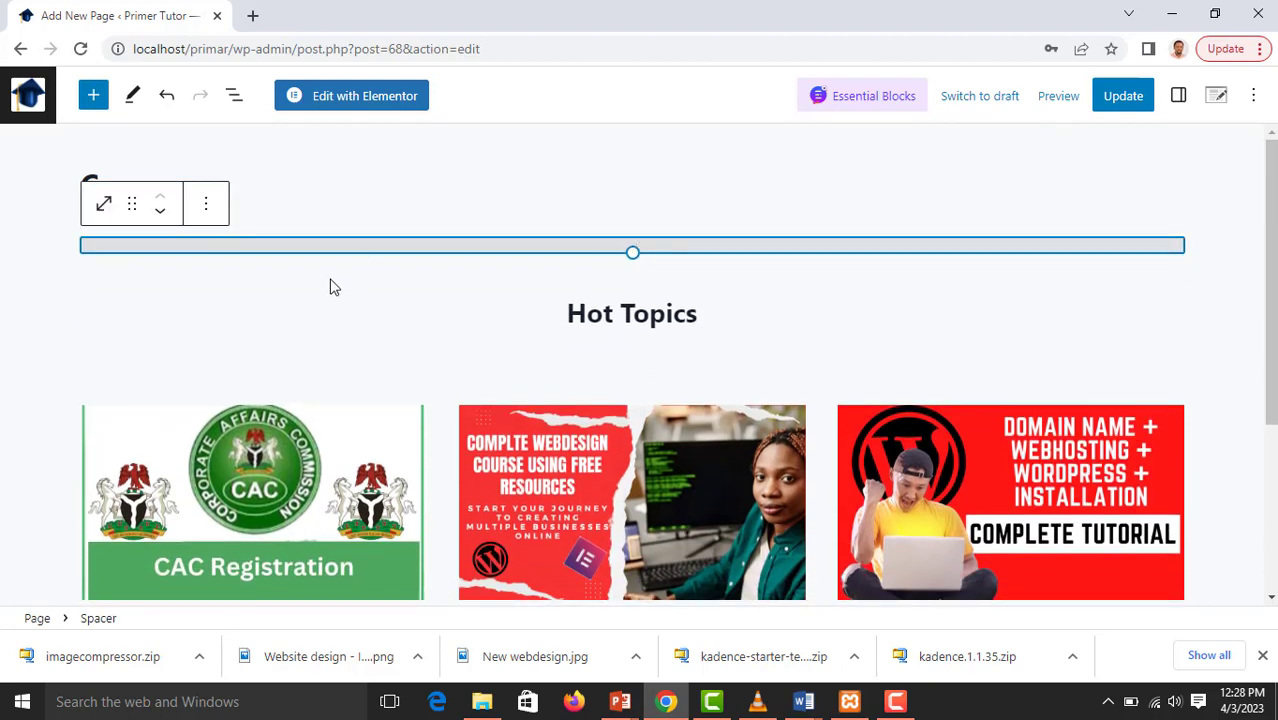
click(310, 317)
click(179, 183)
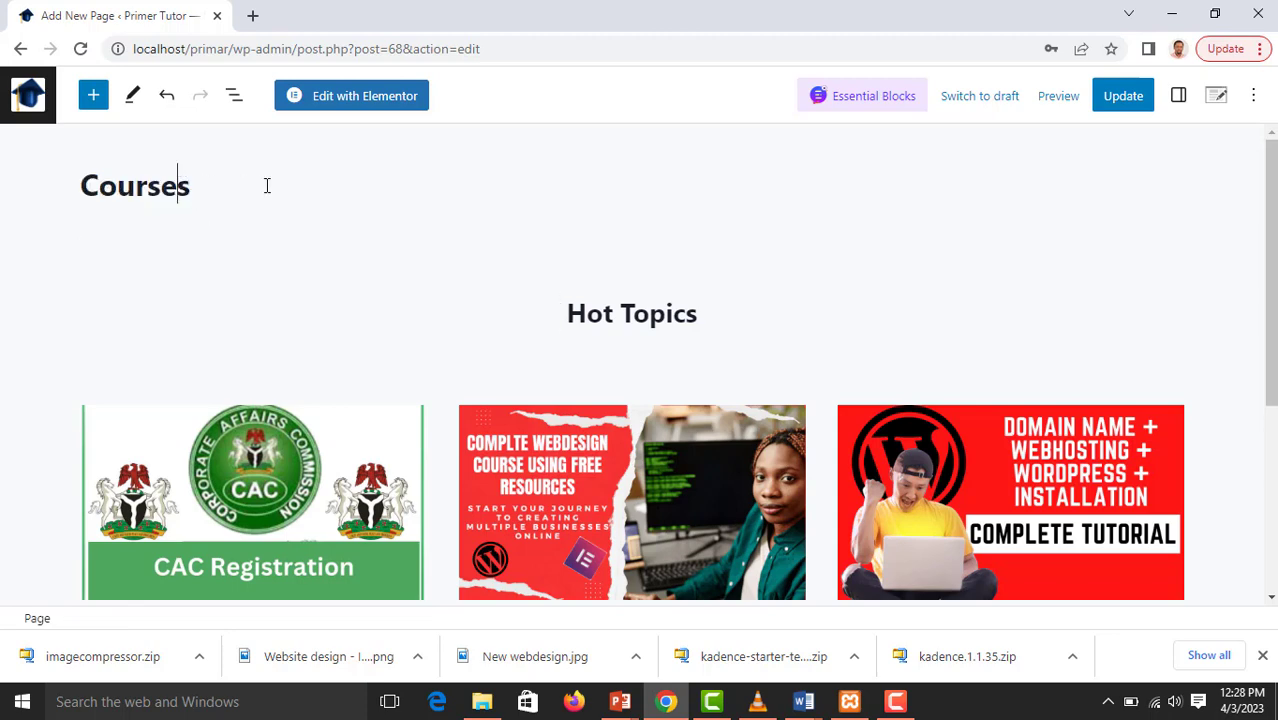
key(Left)
key(Left)
key(Left)
key(Left)
key(Left)
scroll(885, 276, down, 2)
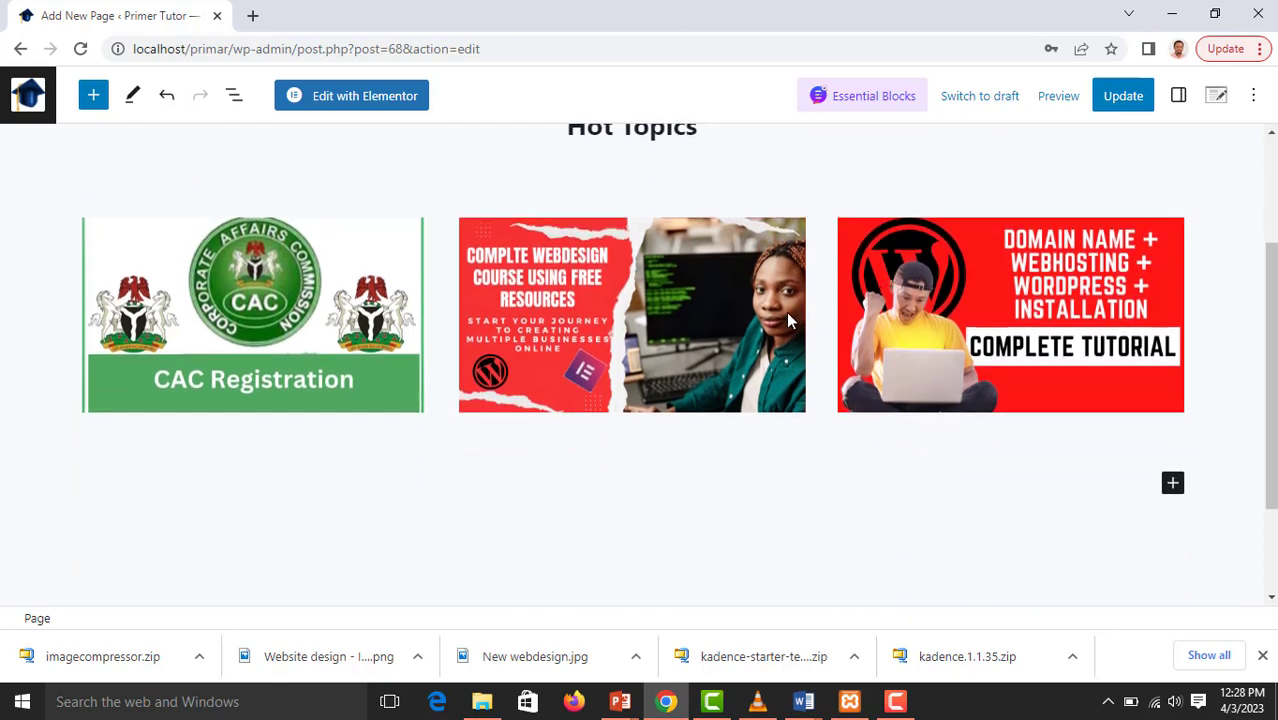
scroll(762, 374, up, 2)
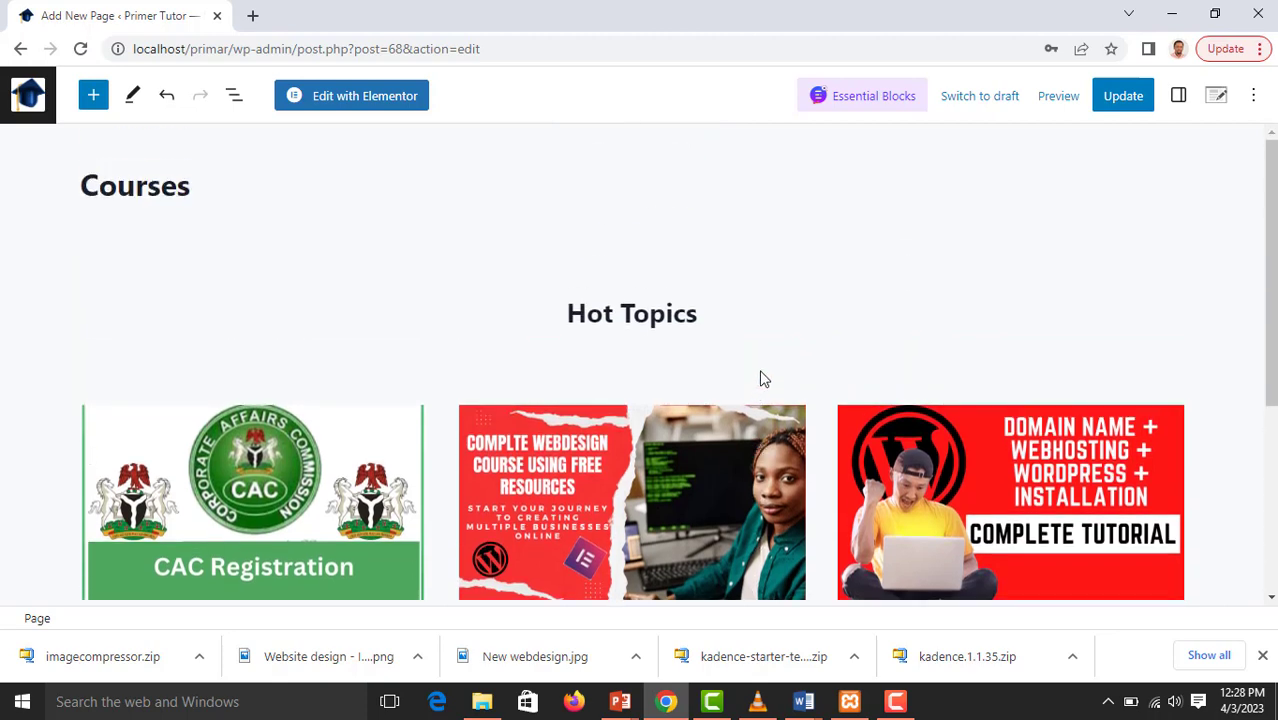
scroll(760, 378, down, 2)
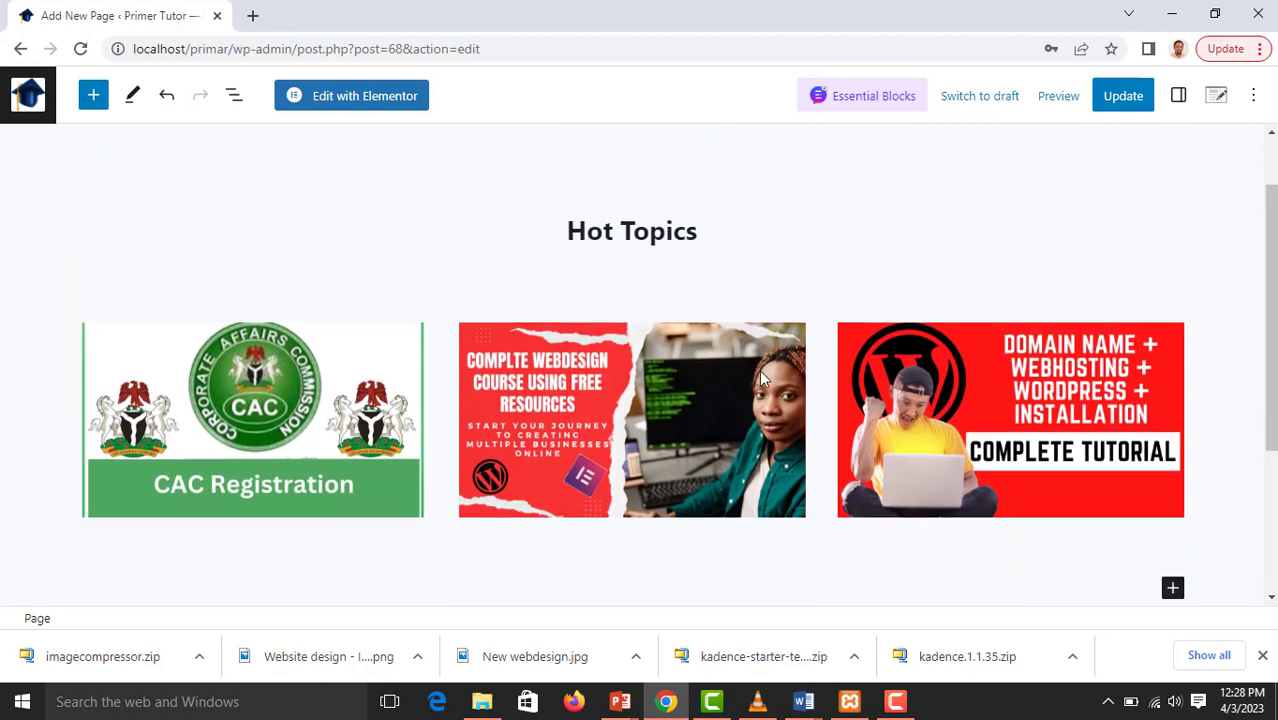
scroll(766, 386, up, 1)
Browse the full list of blocks and insert a Gallery block below the three image columns
scroll(766, 388, down, 1)
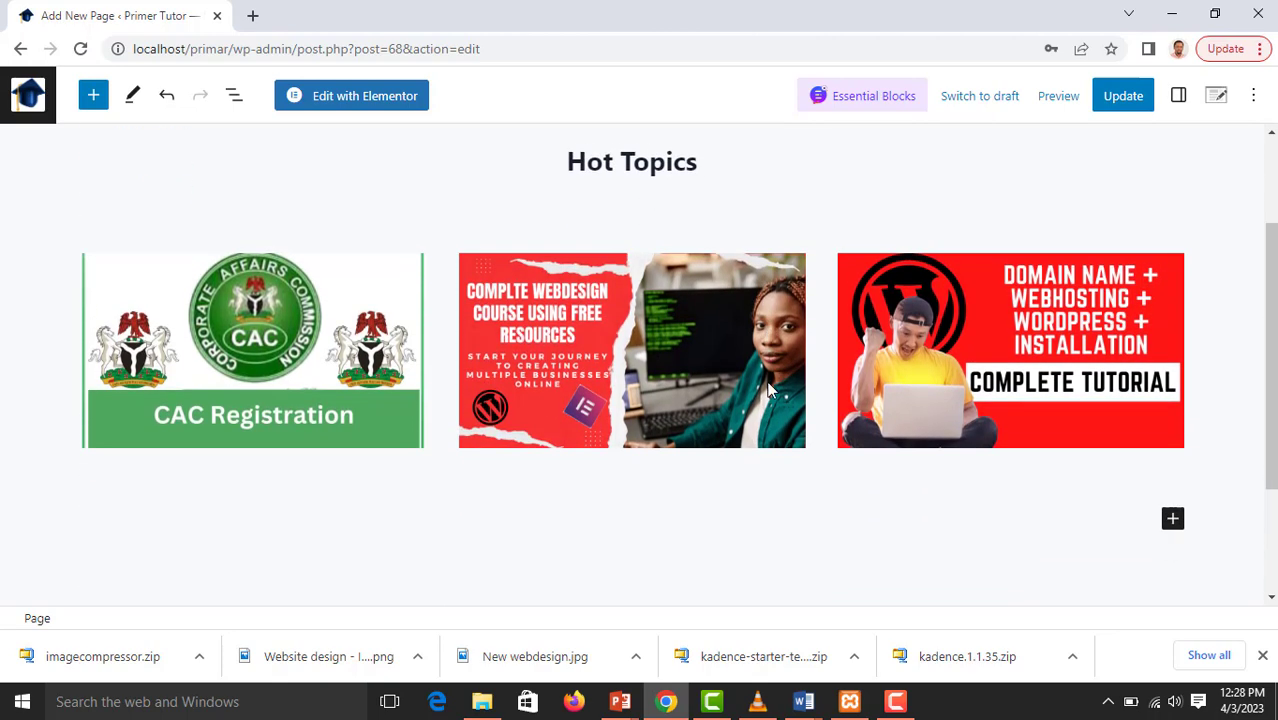
click(1172, 483)
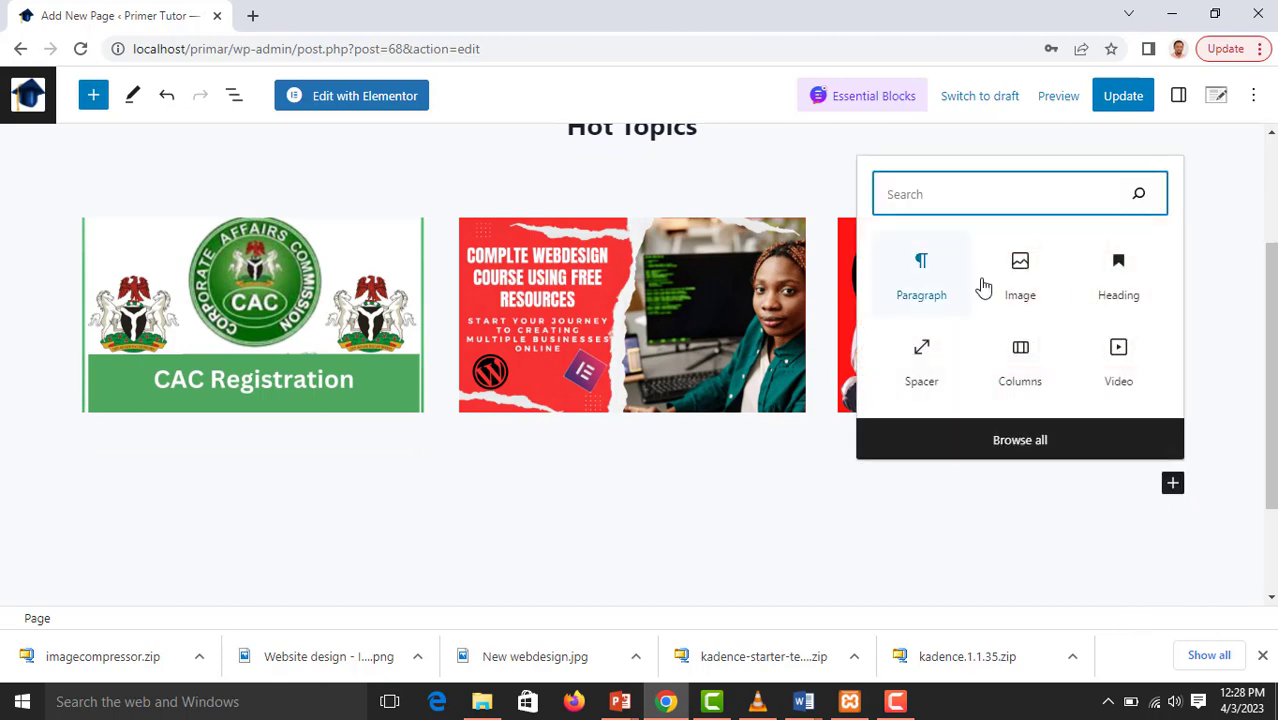
click(982, 441)
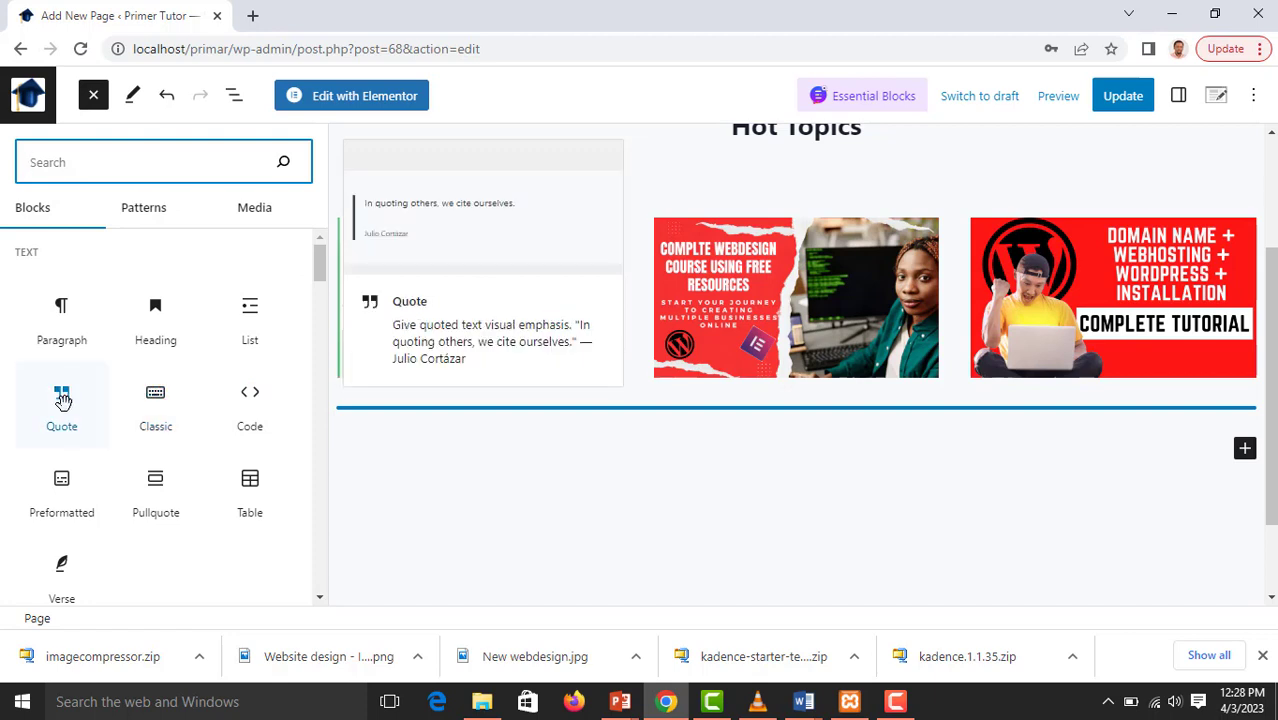
scroll(142, 362, down, 2)
scroll(145, 360, up, 1)
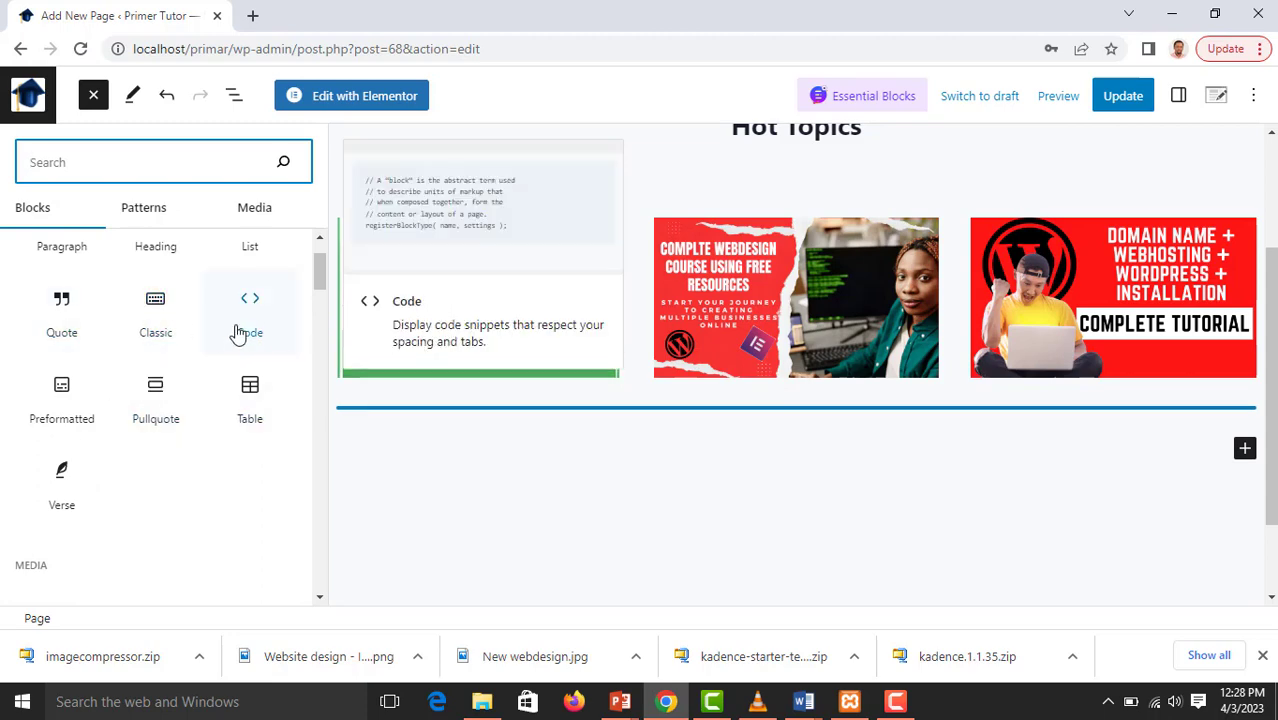
scroll(140, 380, down, 3)
click(155, 340)
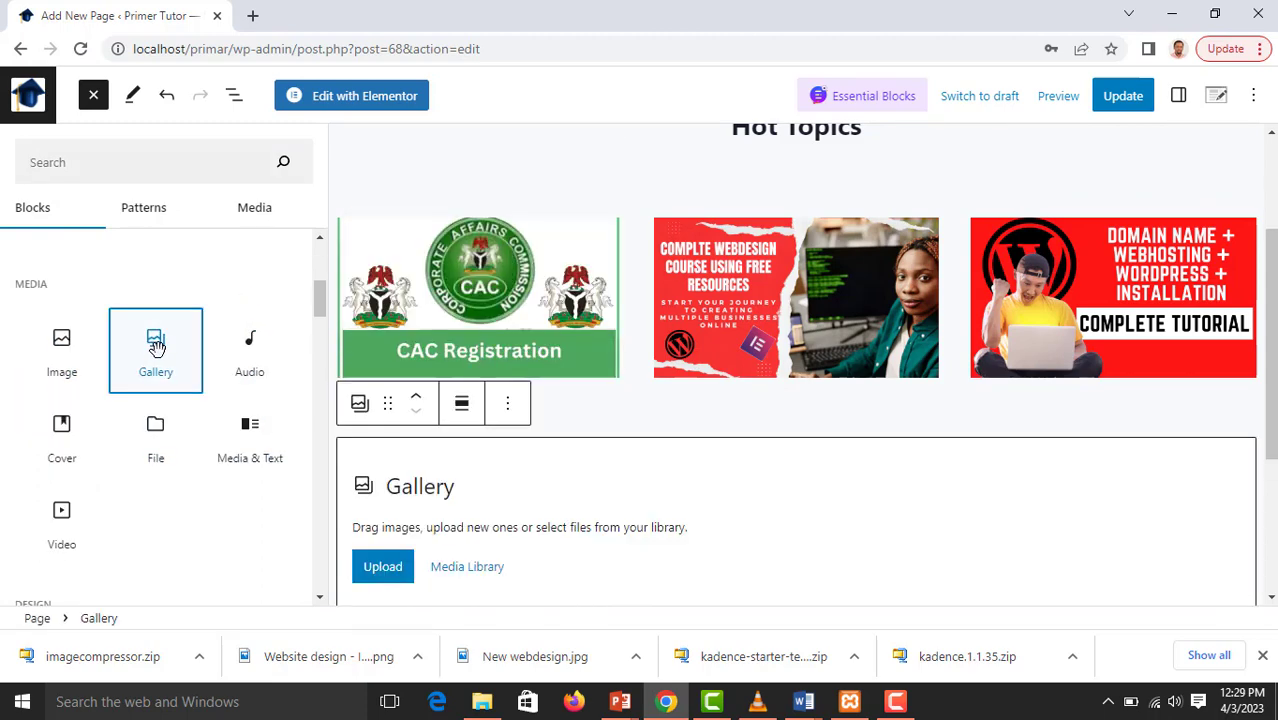
scroll(522, 485, down, 2)
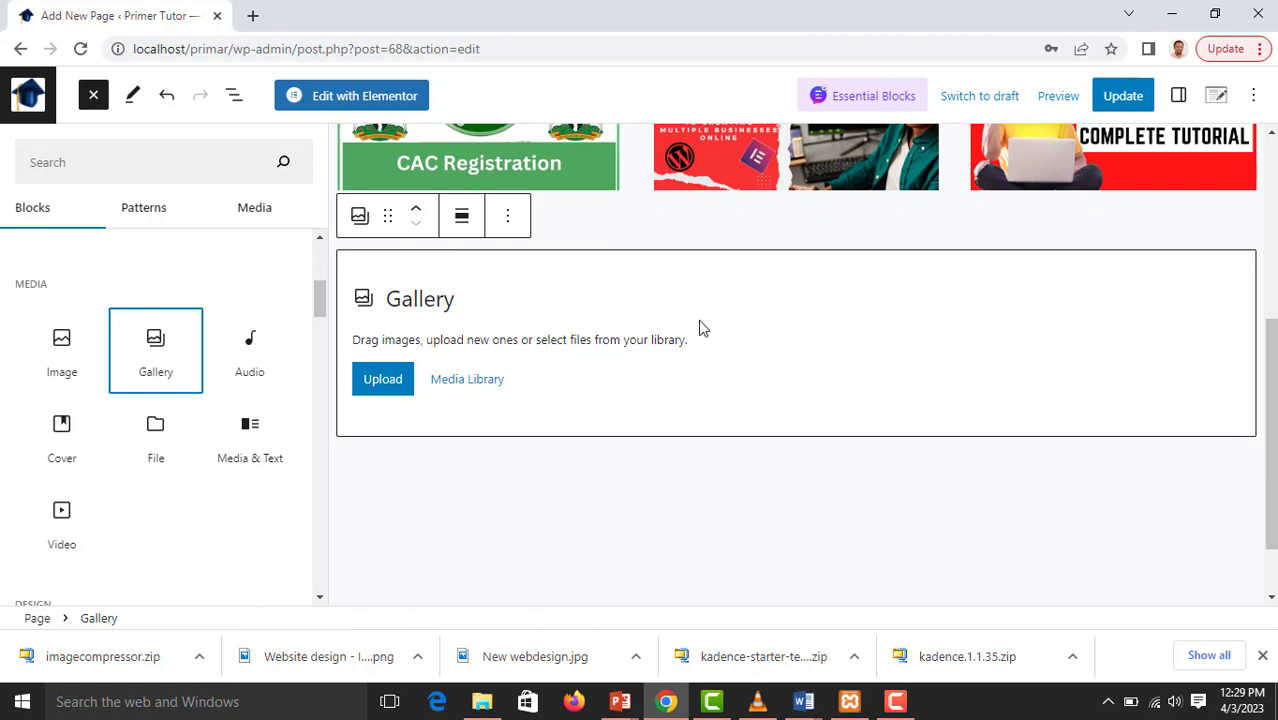
Start a gallery upload from Downloads and select the images "Domain Name and webhosting (1)", "Corporate Bank Account Tips" and "Entrepreneur."
click(382, 389)
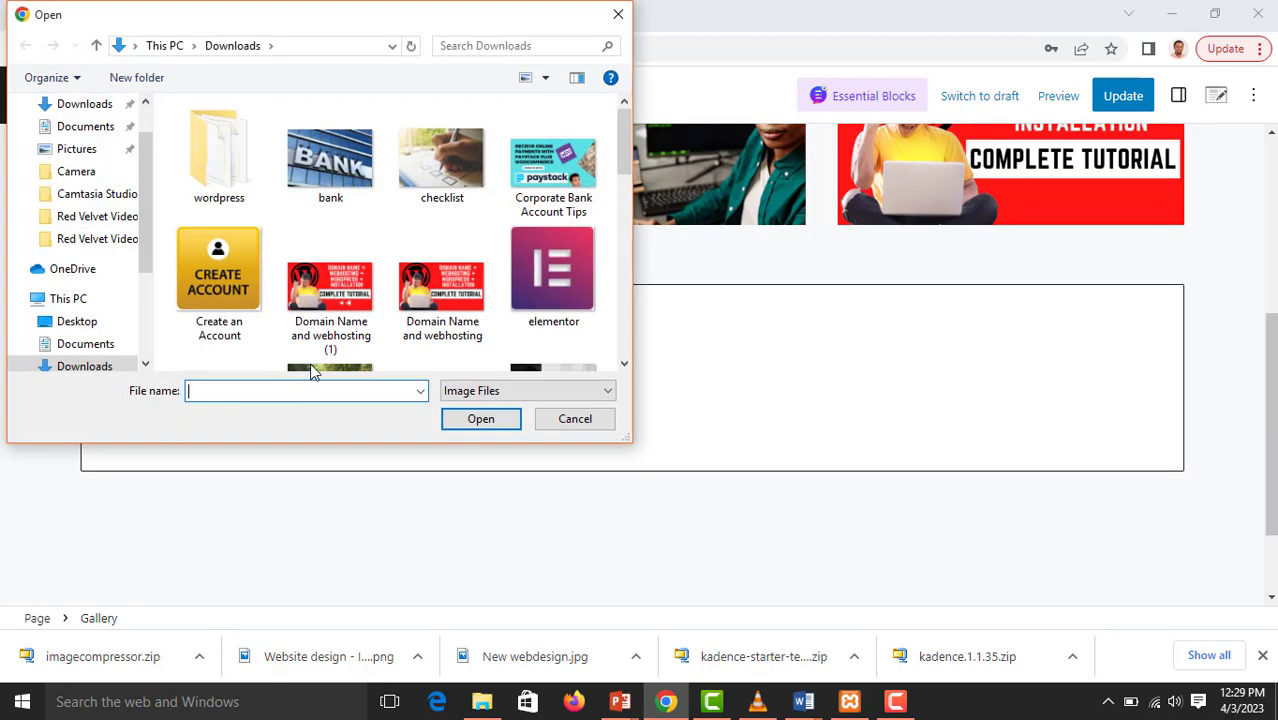
click(342, 306)
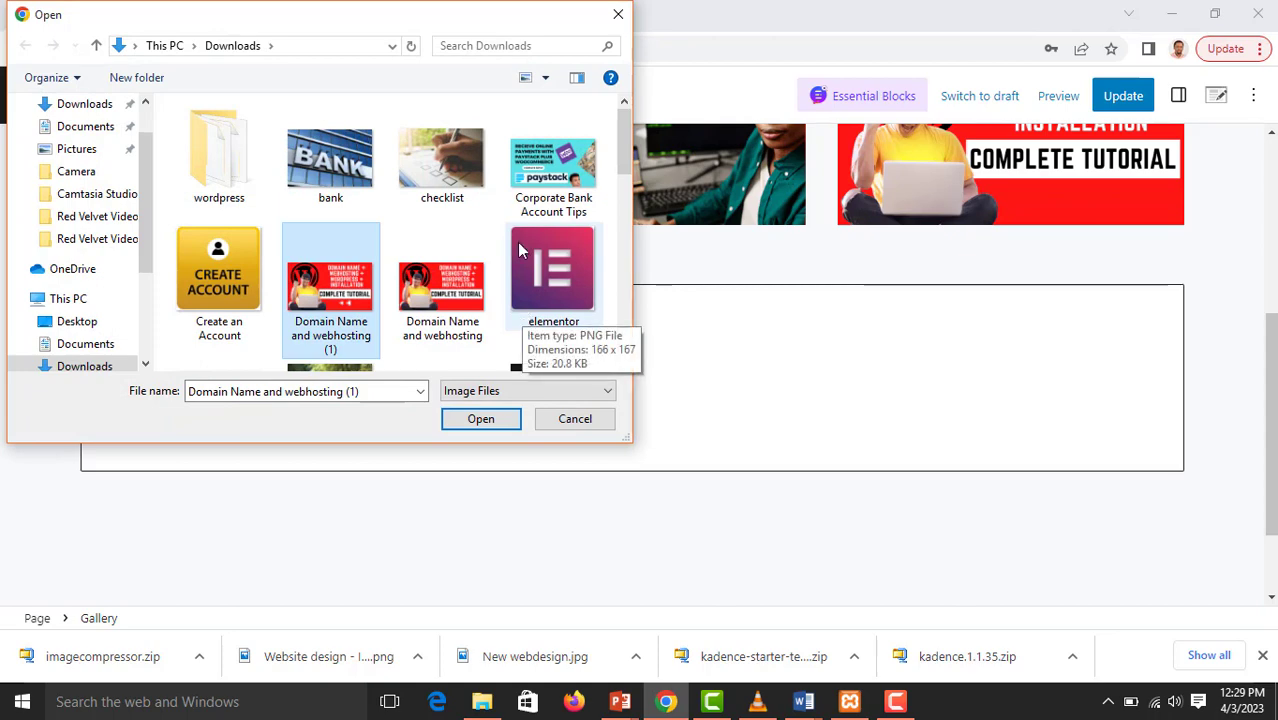
scroll(522, 250, down, 1)
scroll(532, 248, up, 1)
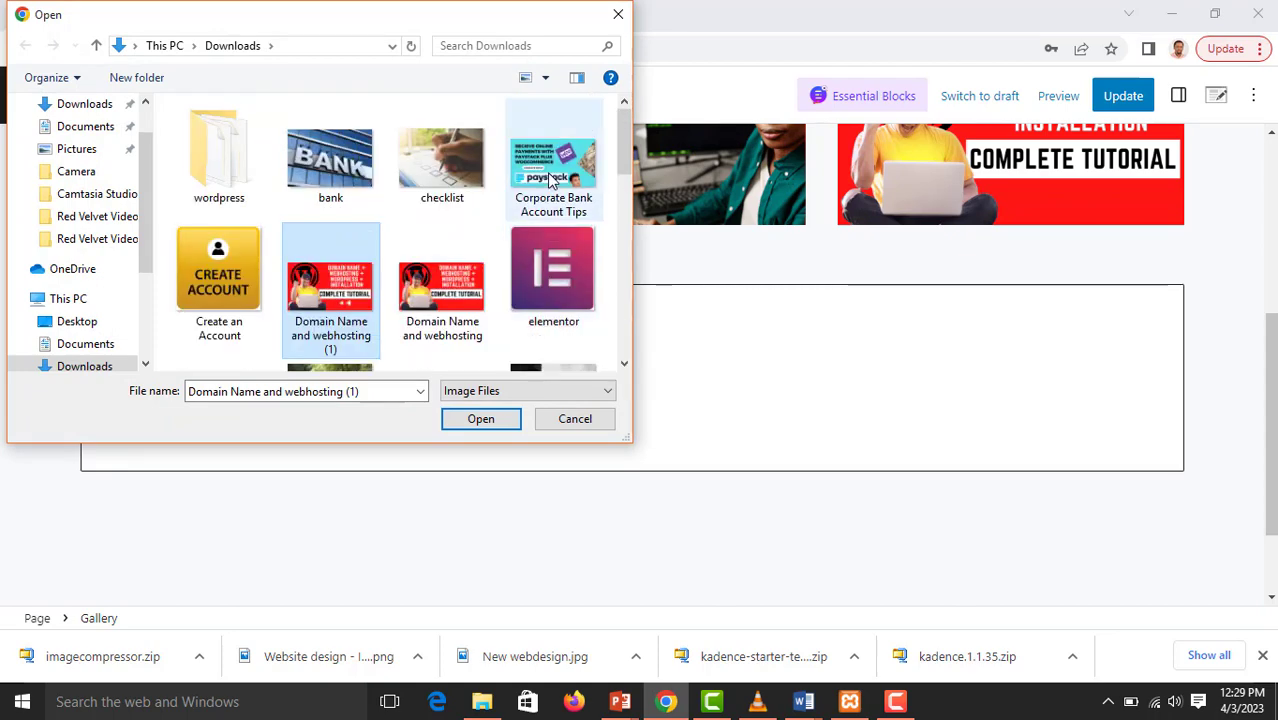
ctrl+click(551, 179)
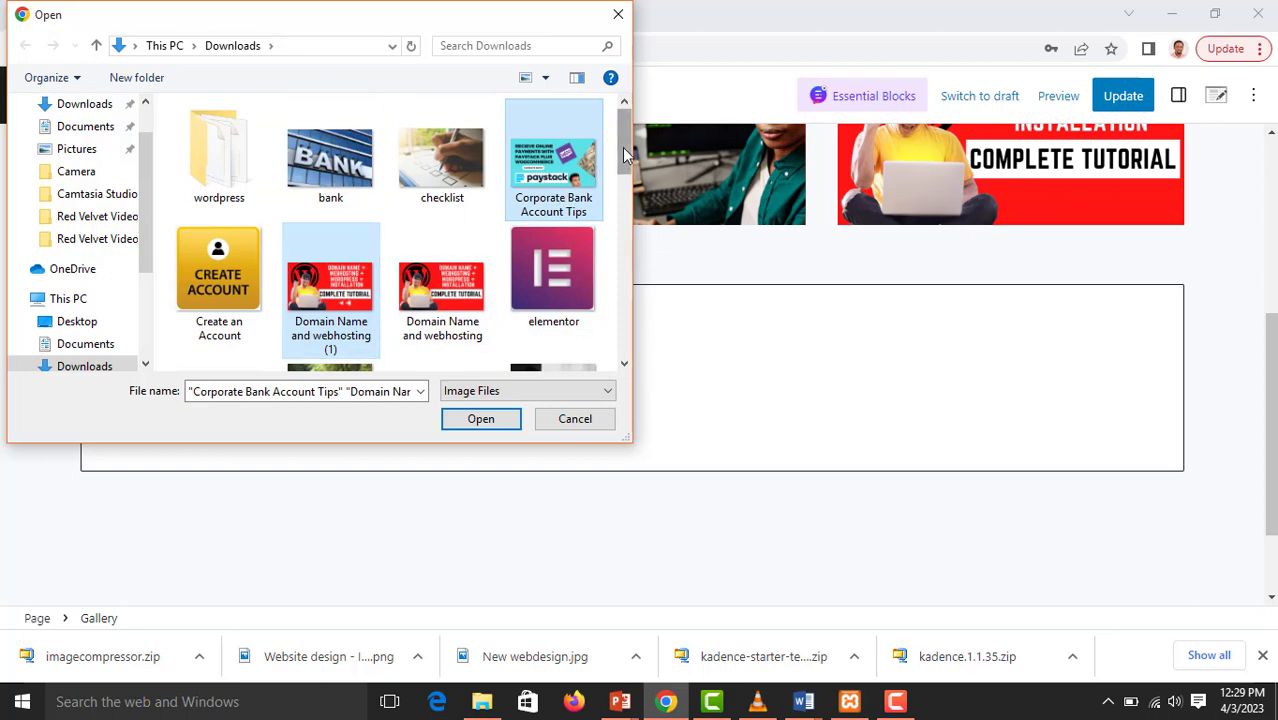
drag(624, 155, 617, 277)
ctrl+click(219, 170)
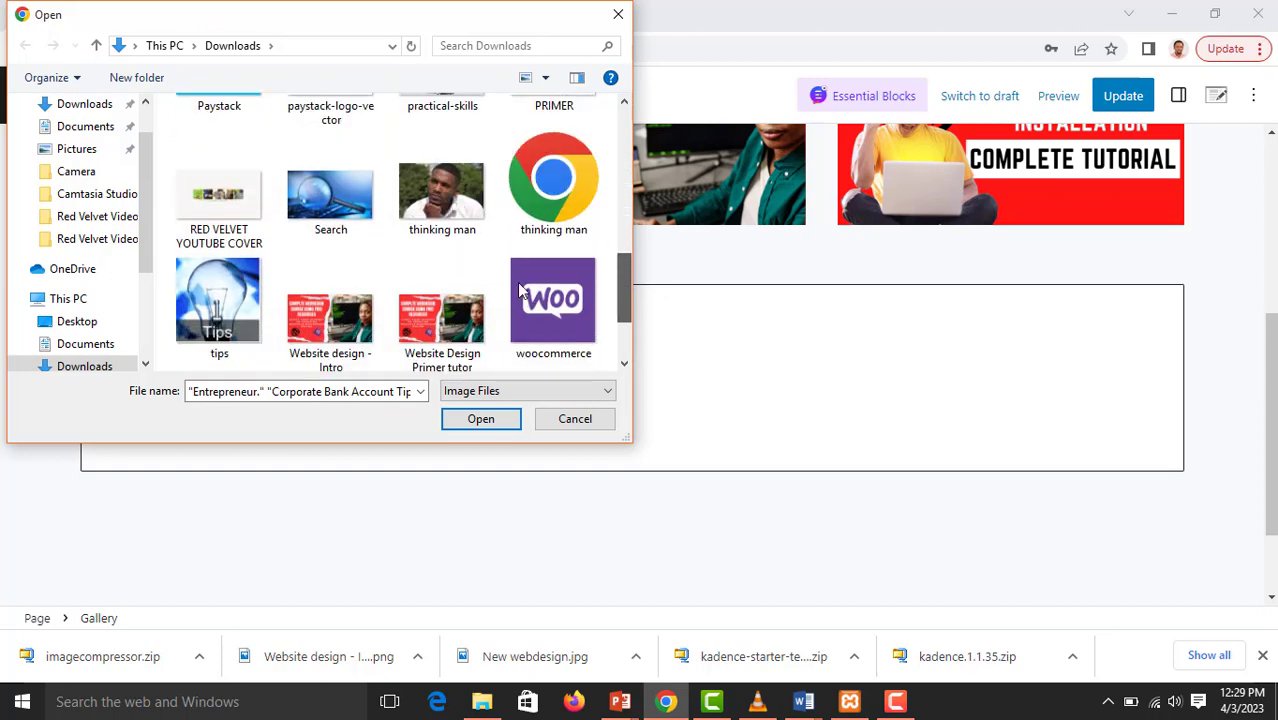
Add "Search", "XAMPP TUTORIAL" and "wordpress-581849_640" to the selection and upload all the chosen images to the gallery
ctrl+click(325, 215)
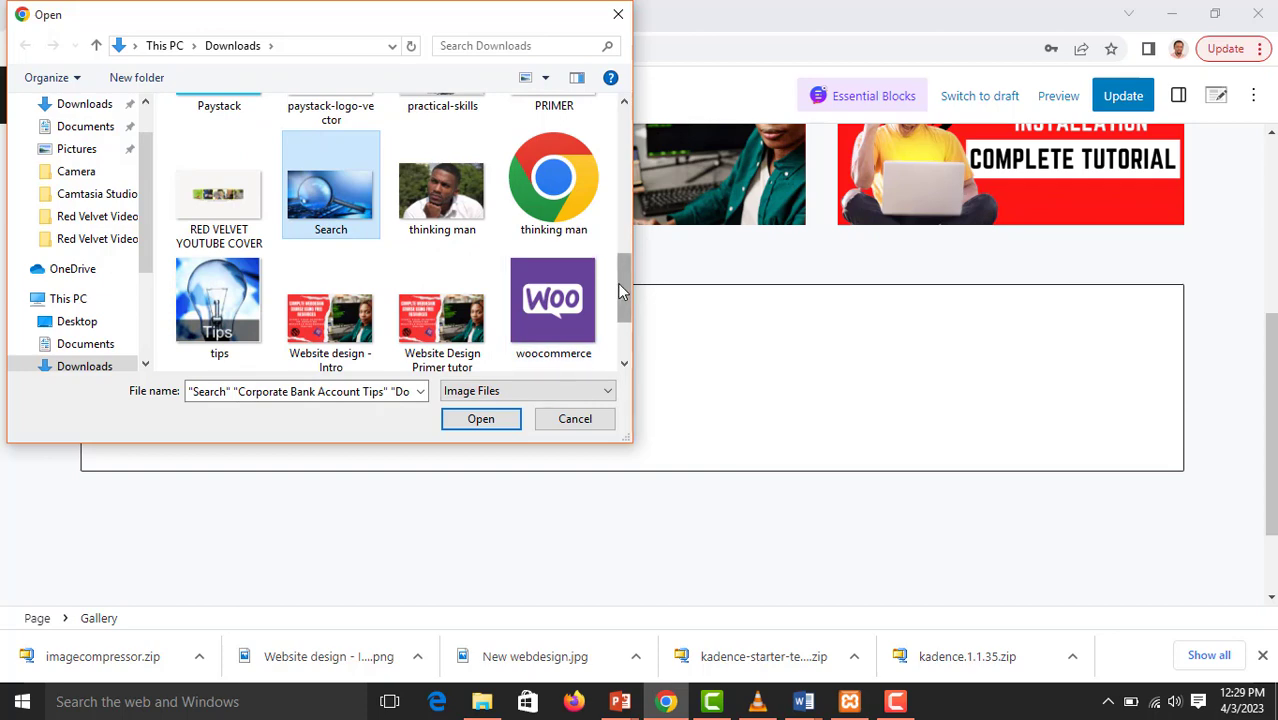
drag(617, 283, 620, 321)
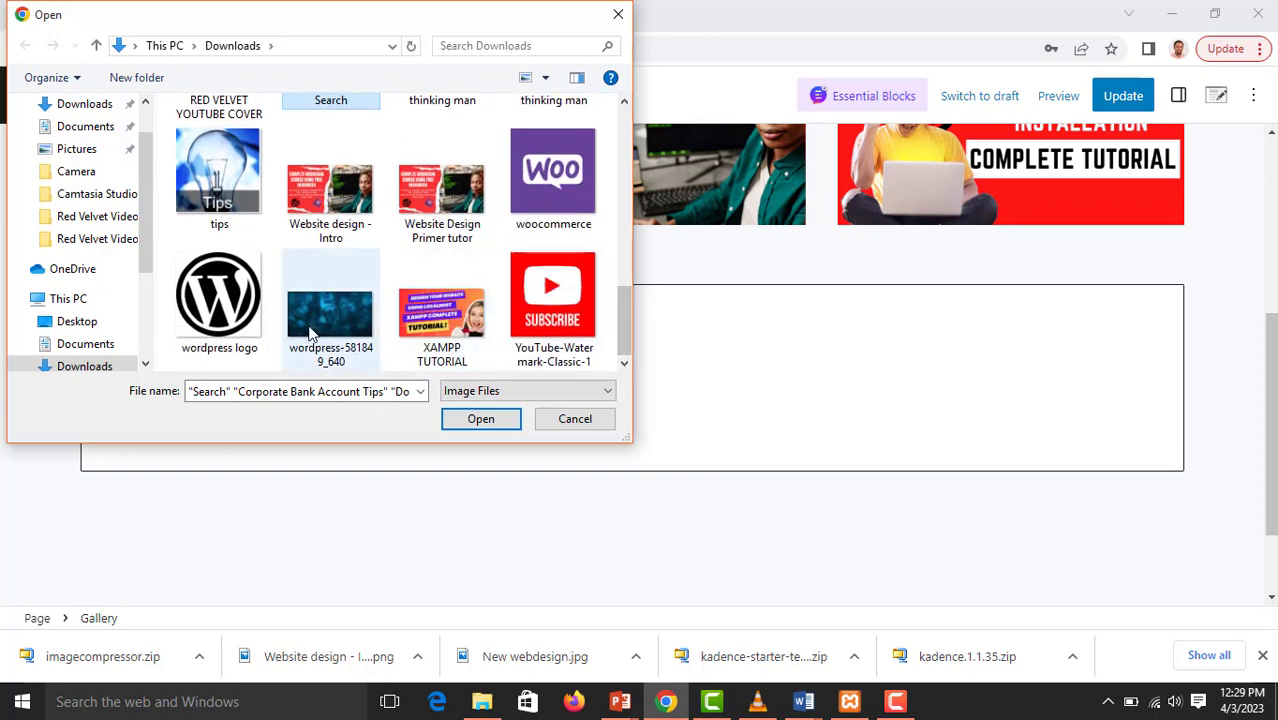
ctrl+click(442, 318)
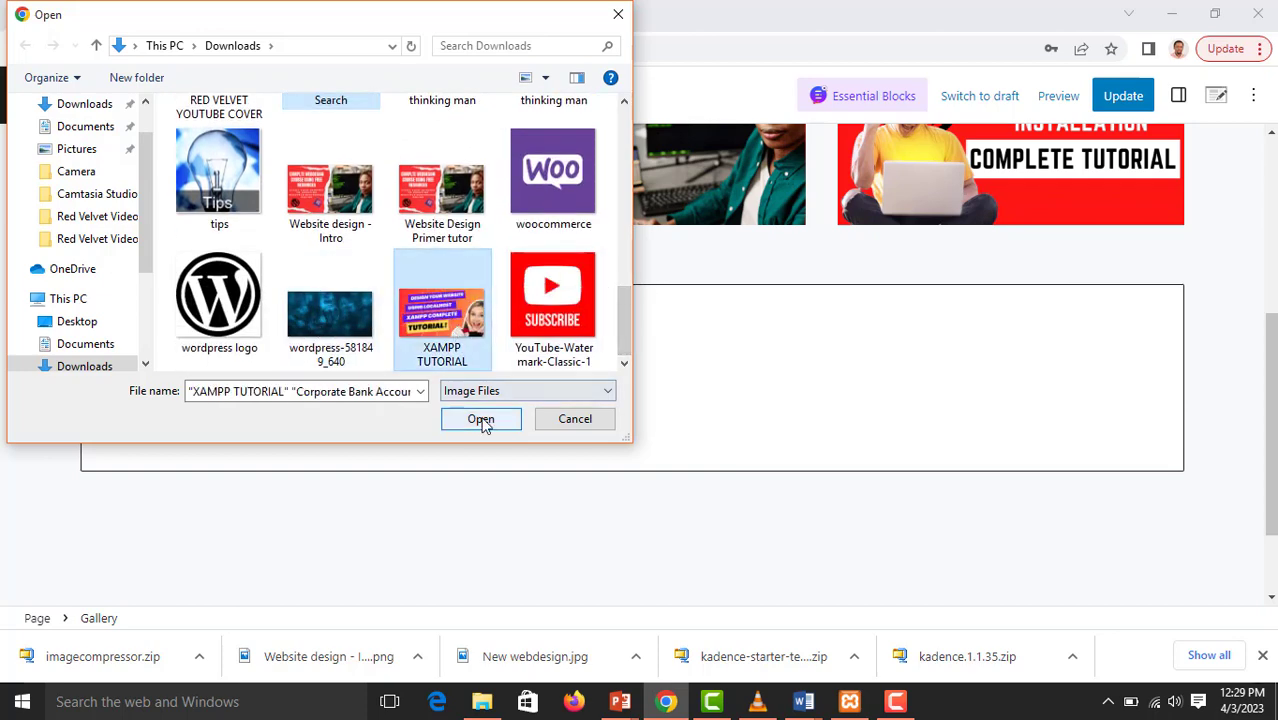
ctrl+click(322, 322)
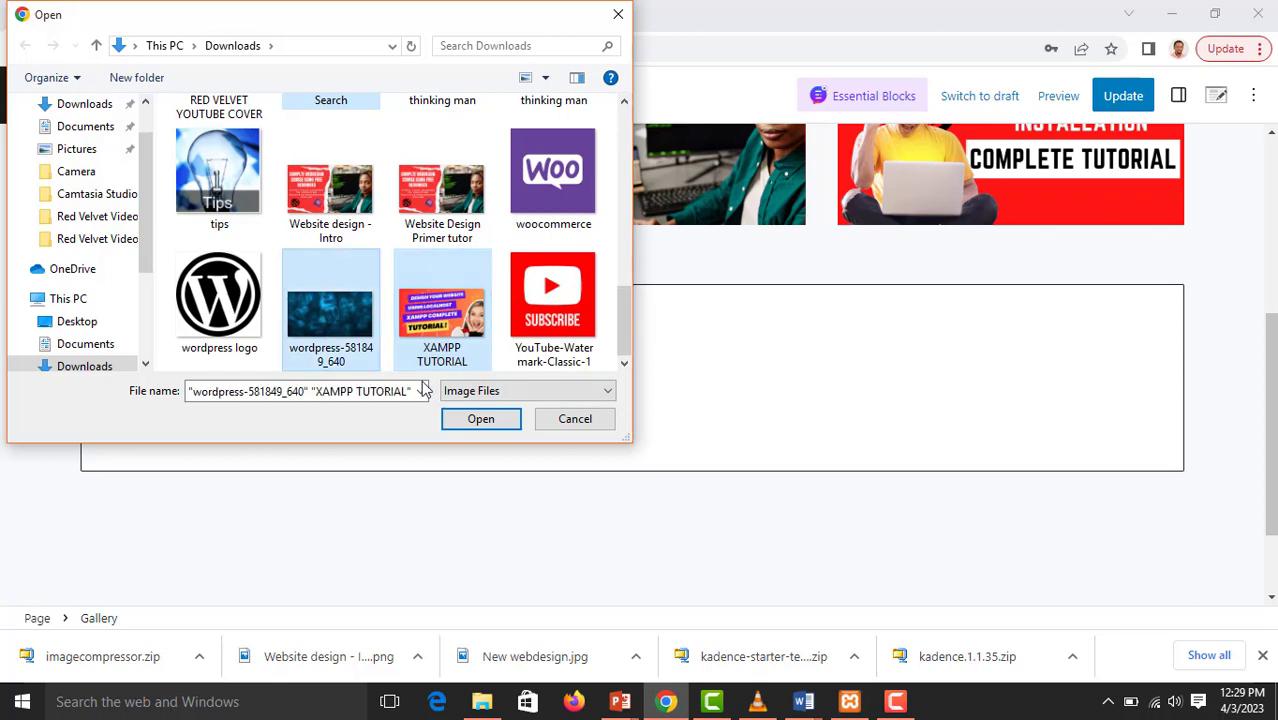
click(480, 420)
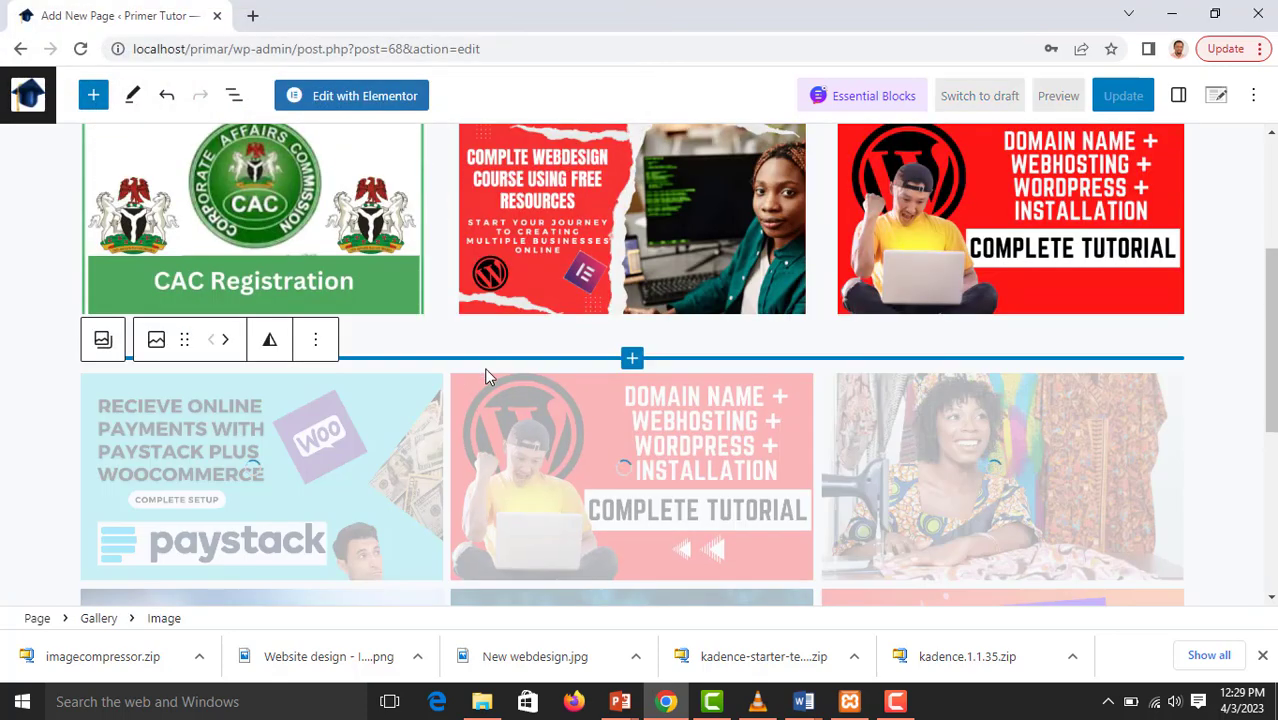
scroll(480, 370, down, 3)
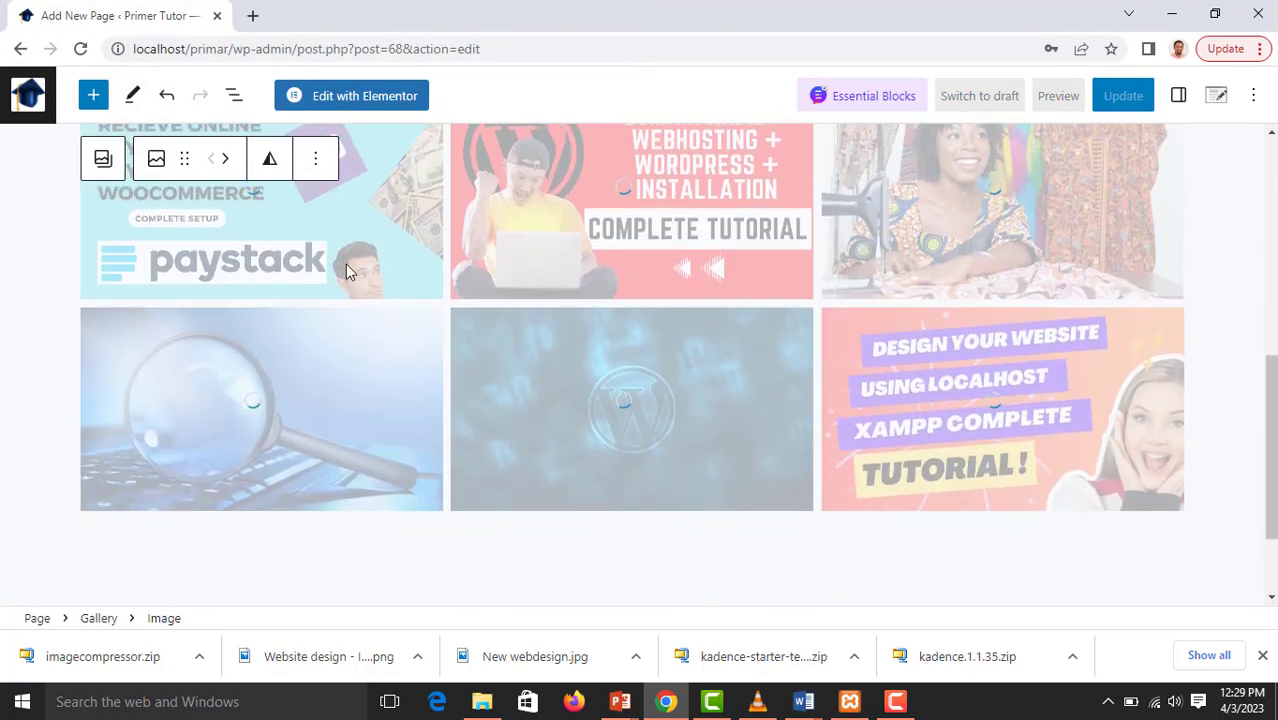
scroll(641, 317, up, 3)
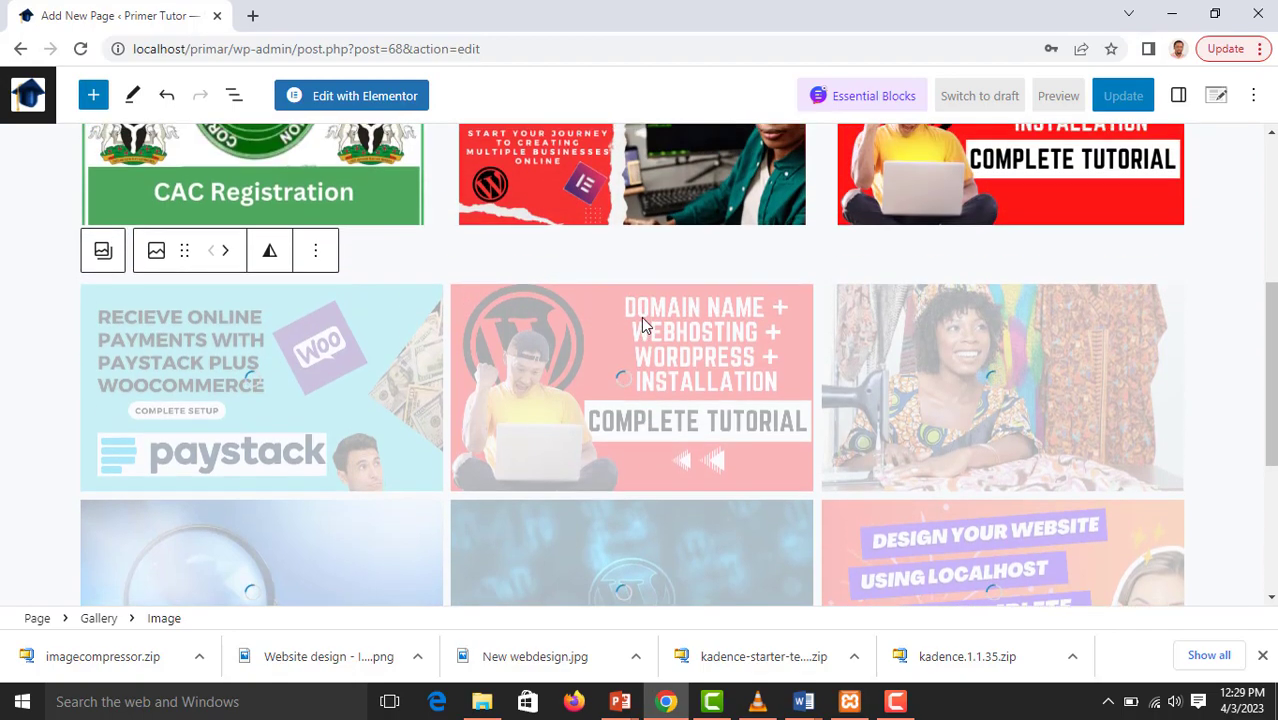
Add a Heading block below the image gallery with the text "Gallery"
scroll(900, 350, down, 1)
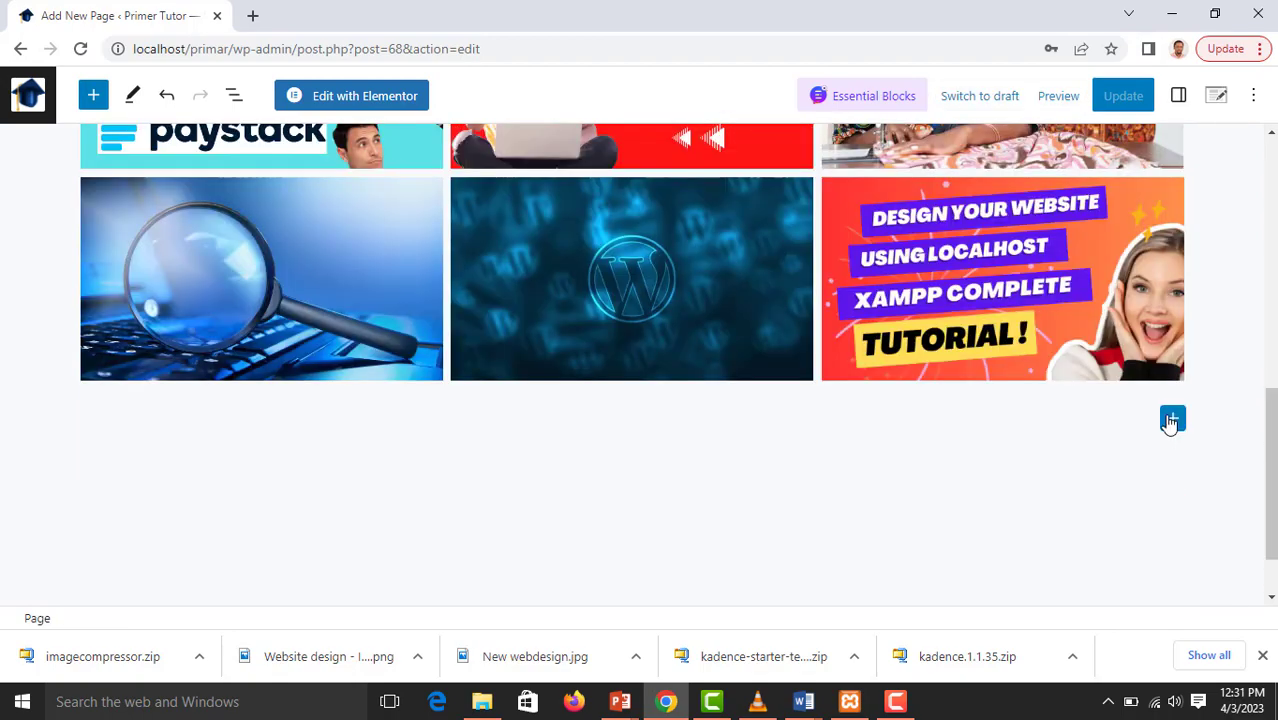
click(1171, 420)
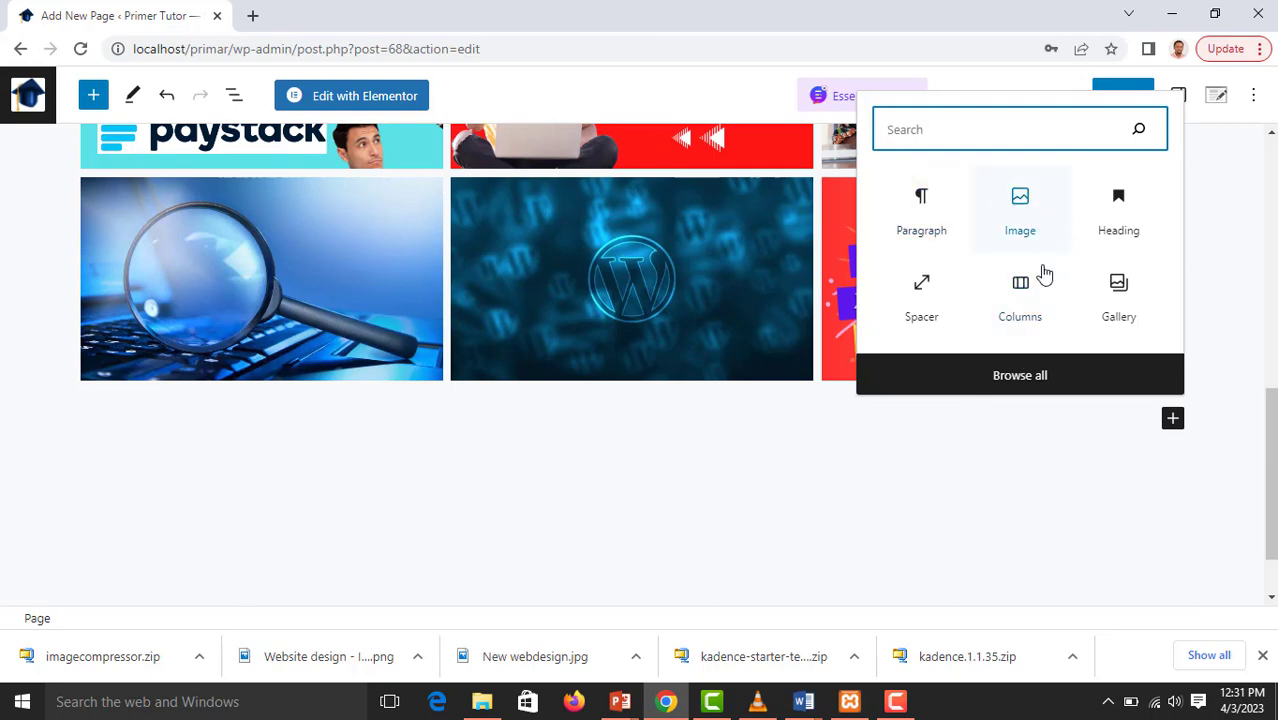
click(1130, 214)
click(1130, 214)
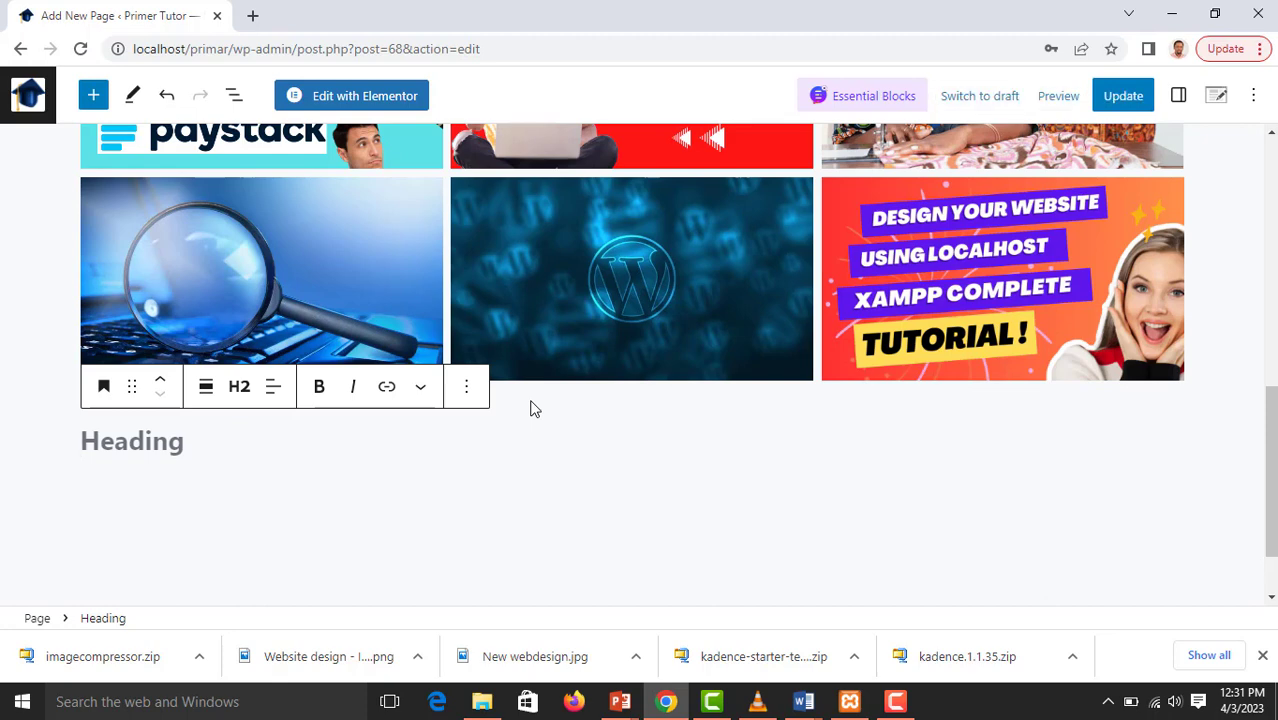
text(Gallery)
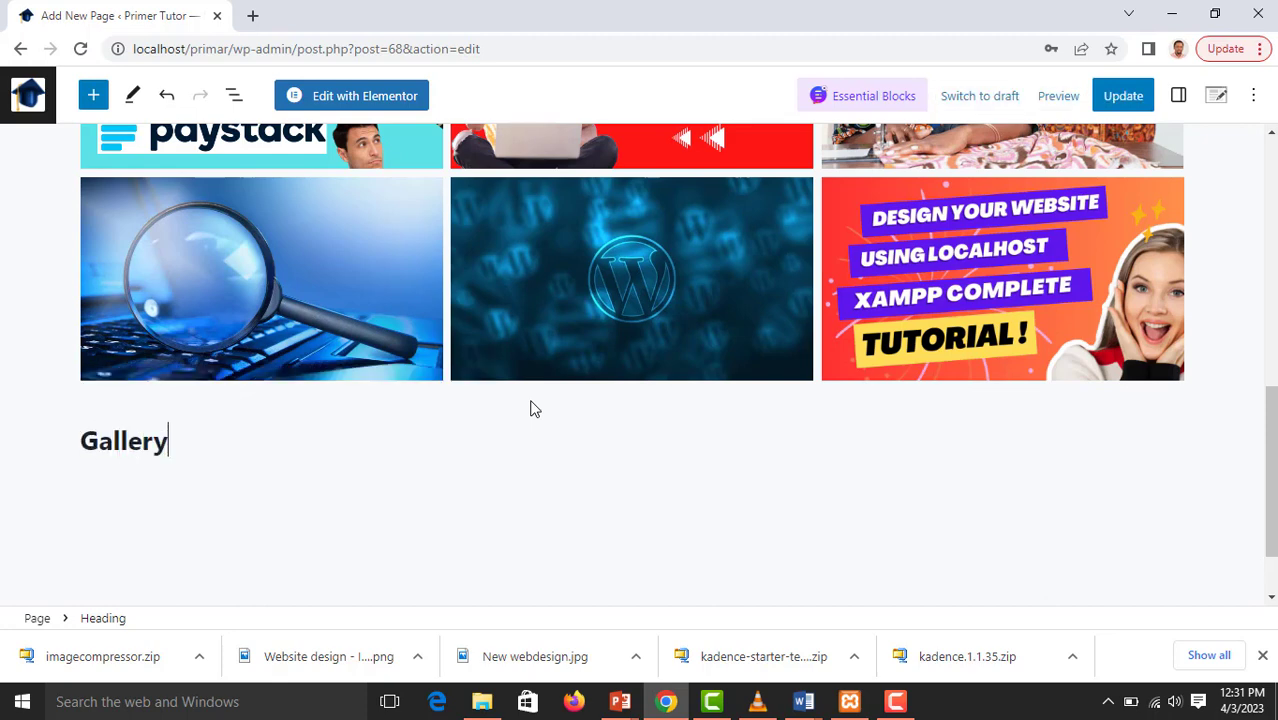
click(146, 446)
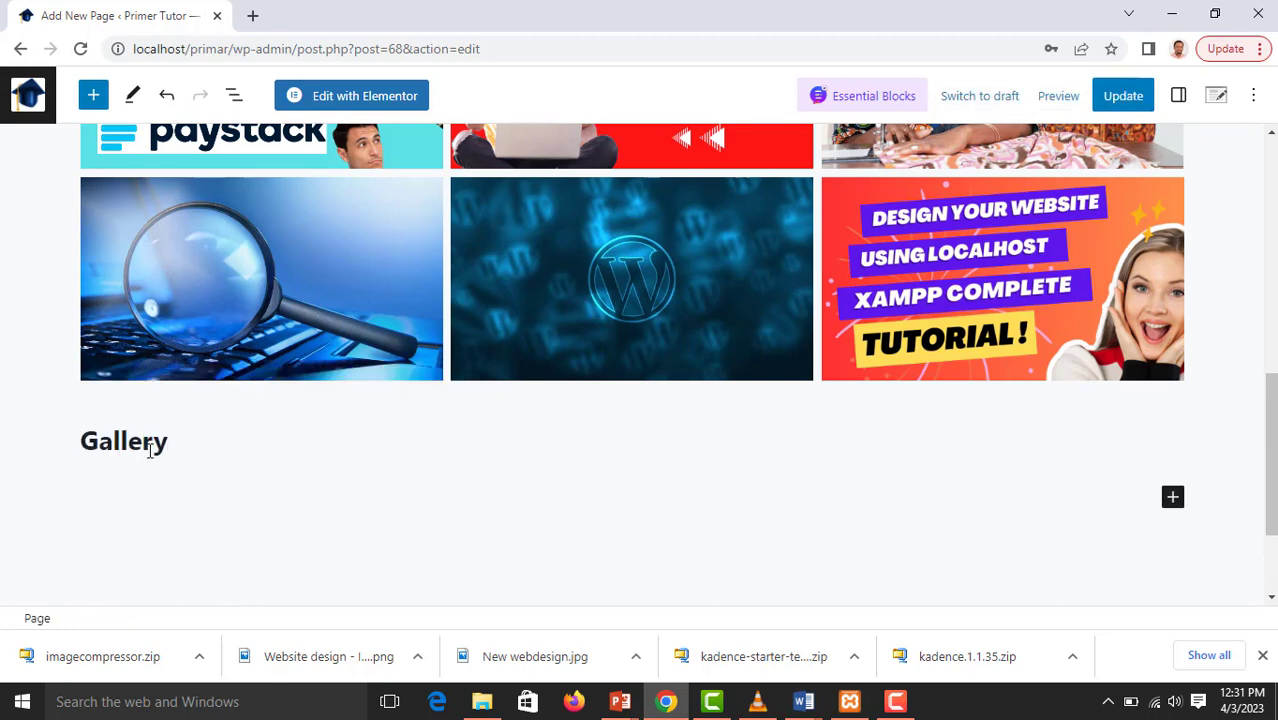
Center the "Gallery" heading and move it above the image gallery
click(273, 388)
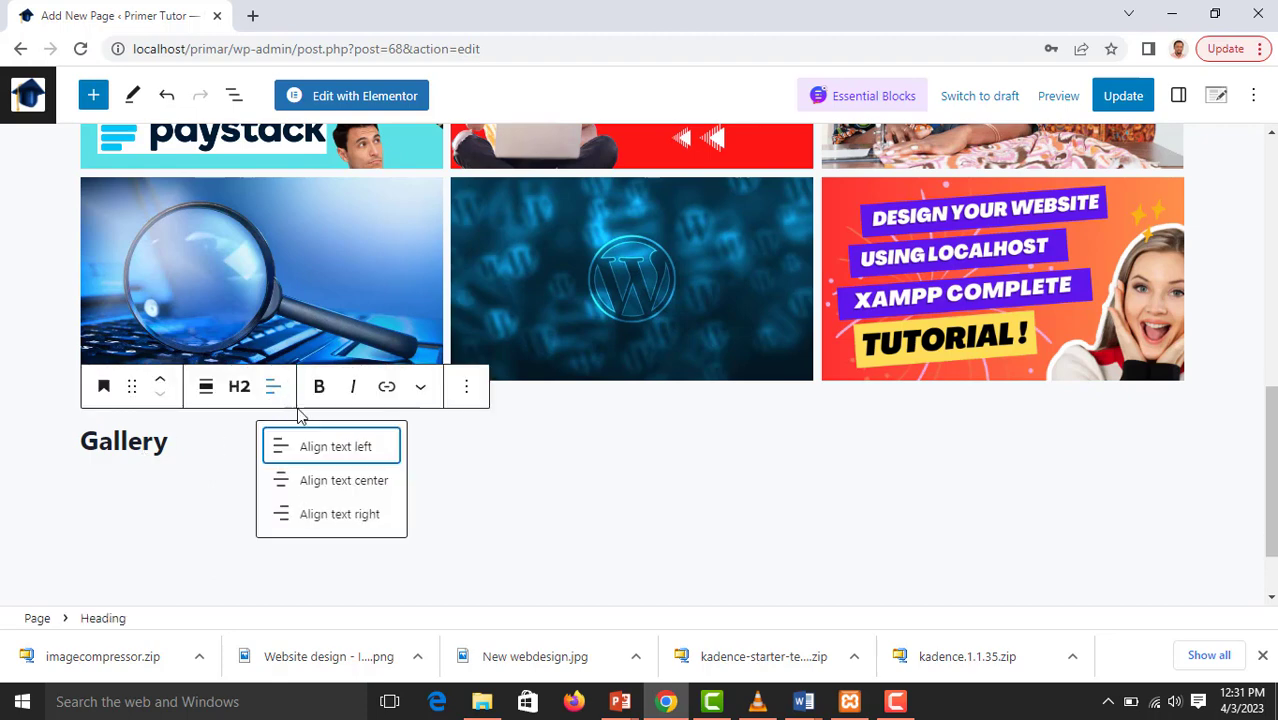
click(318, 481)
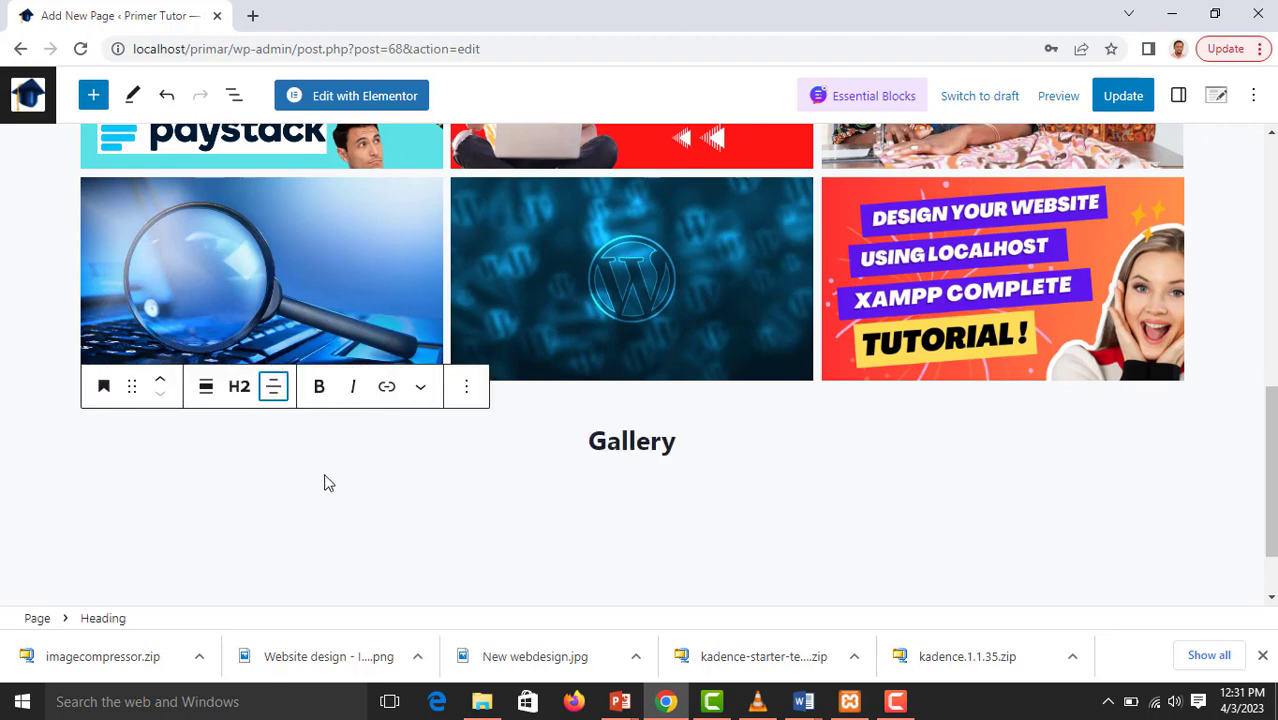
click(605, 441)
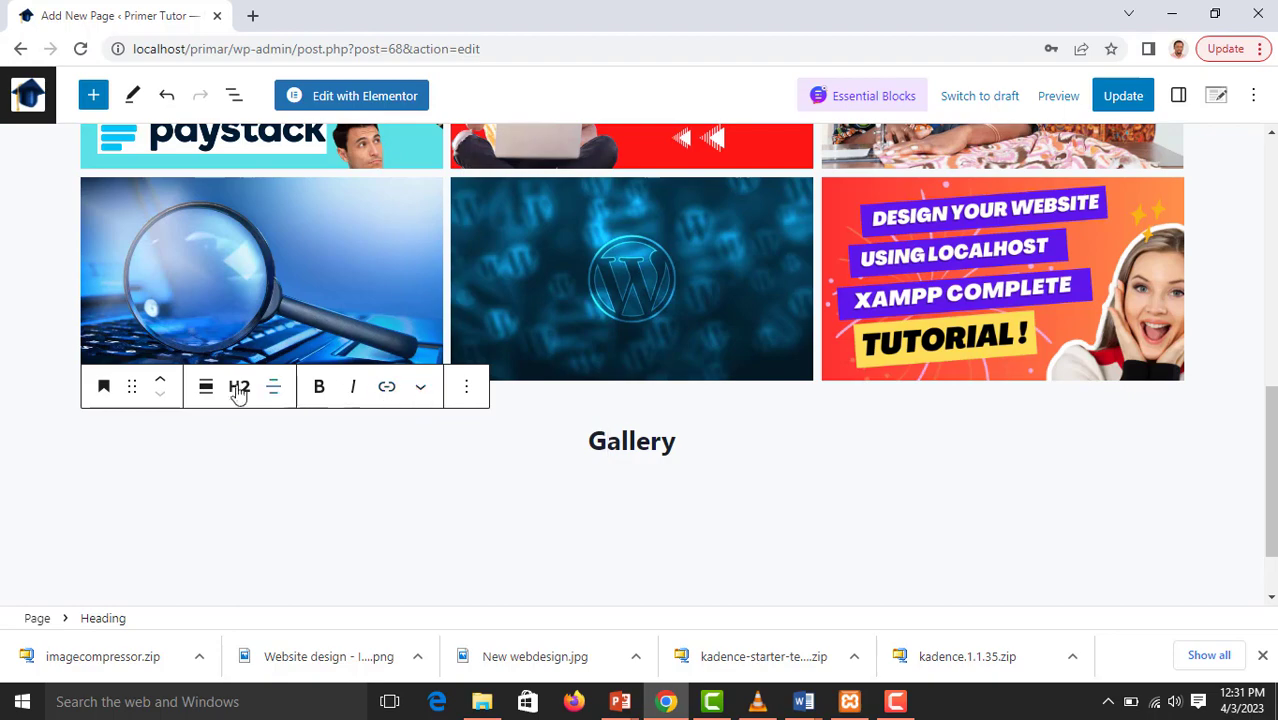
click(159, 384)
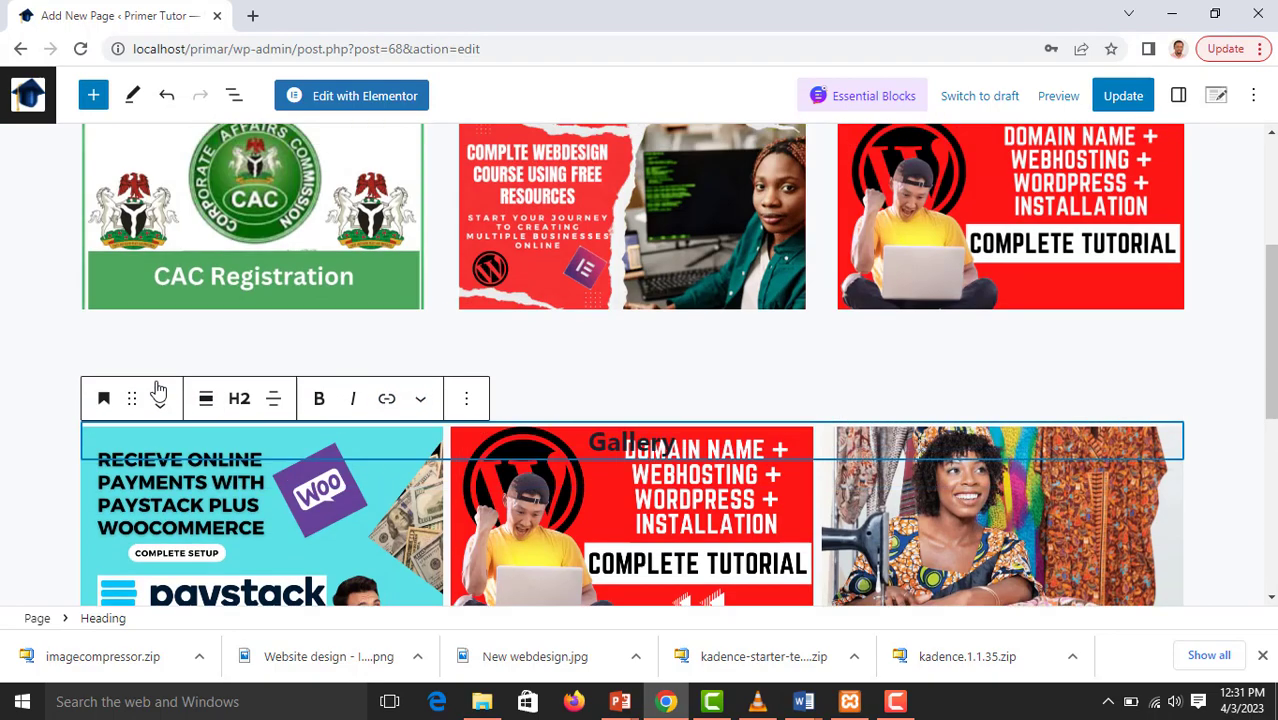
click(627, 414)
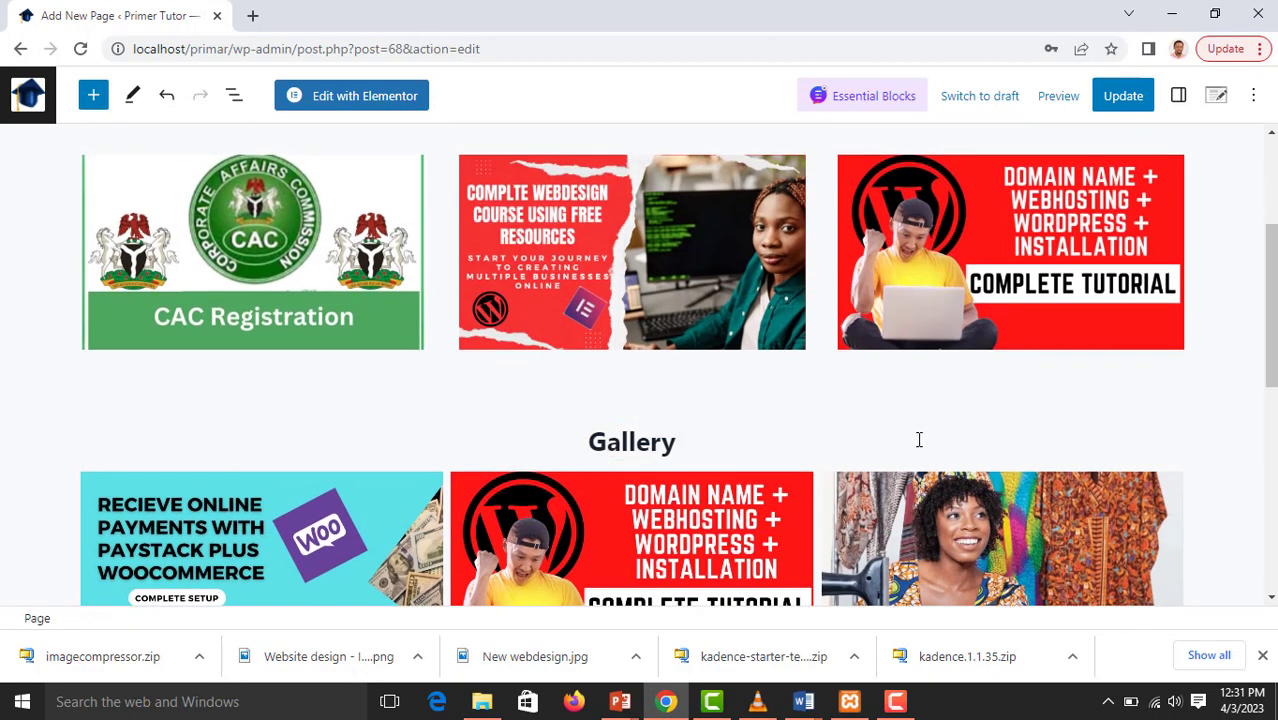
Update the Courses page and open the list of all pages in a new browser tab
scroll(919, 440, down, 3)
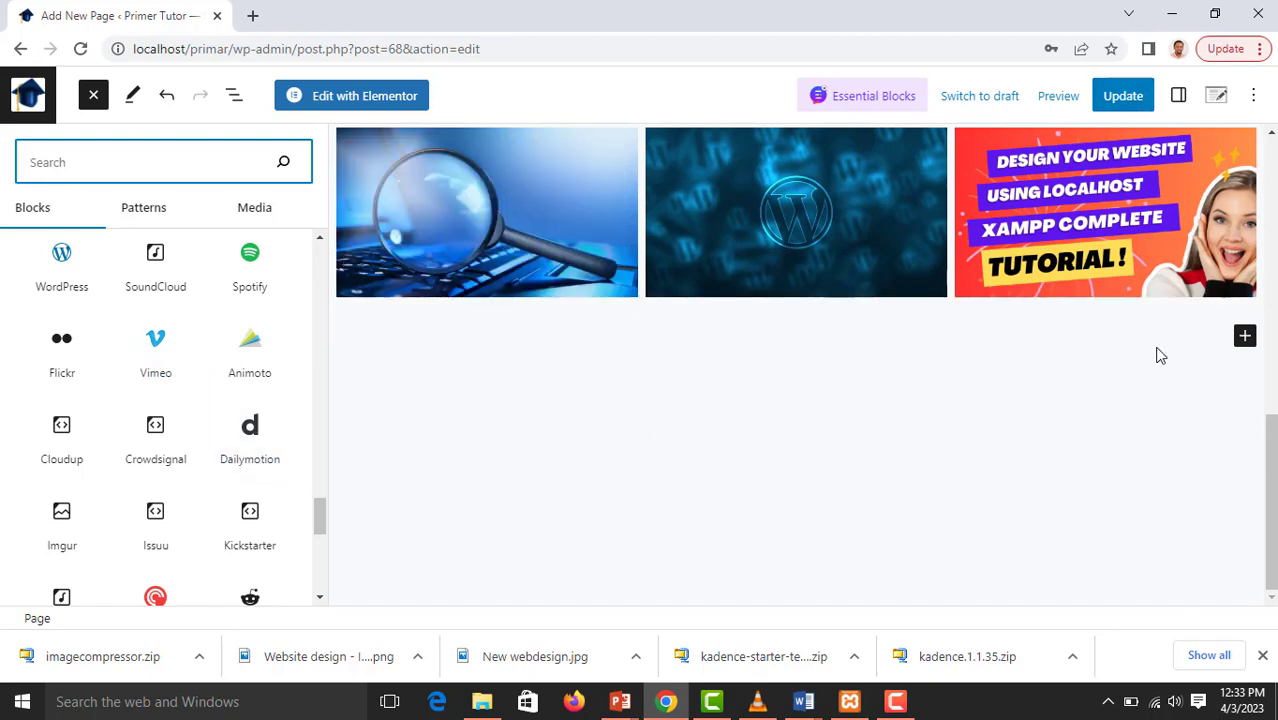
click(1130, 97)
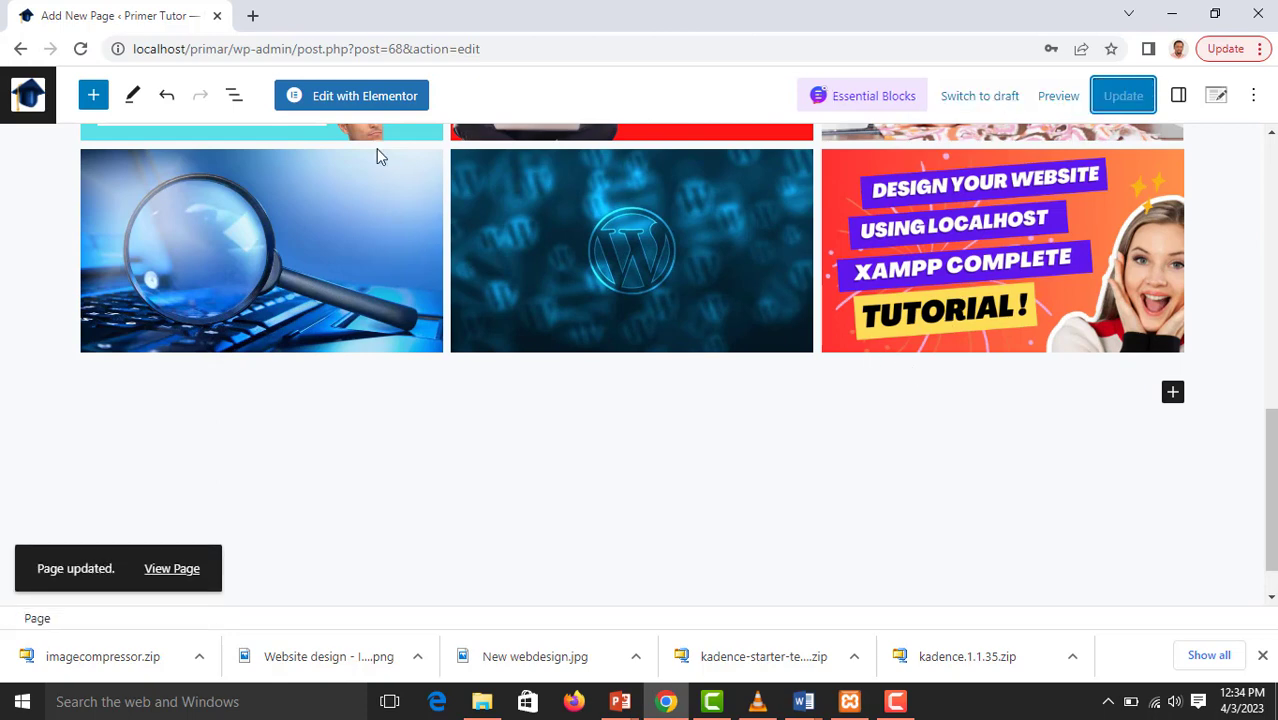
right_click(27, 93)
click(76, 106)
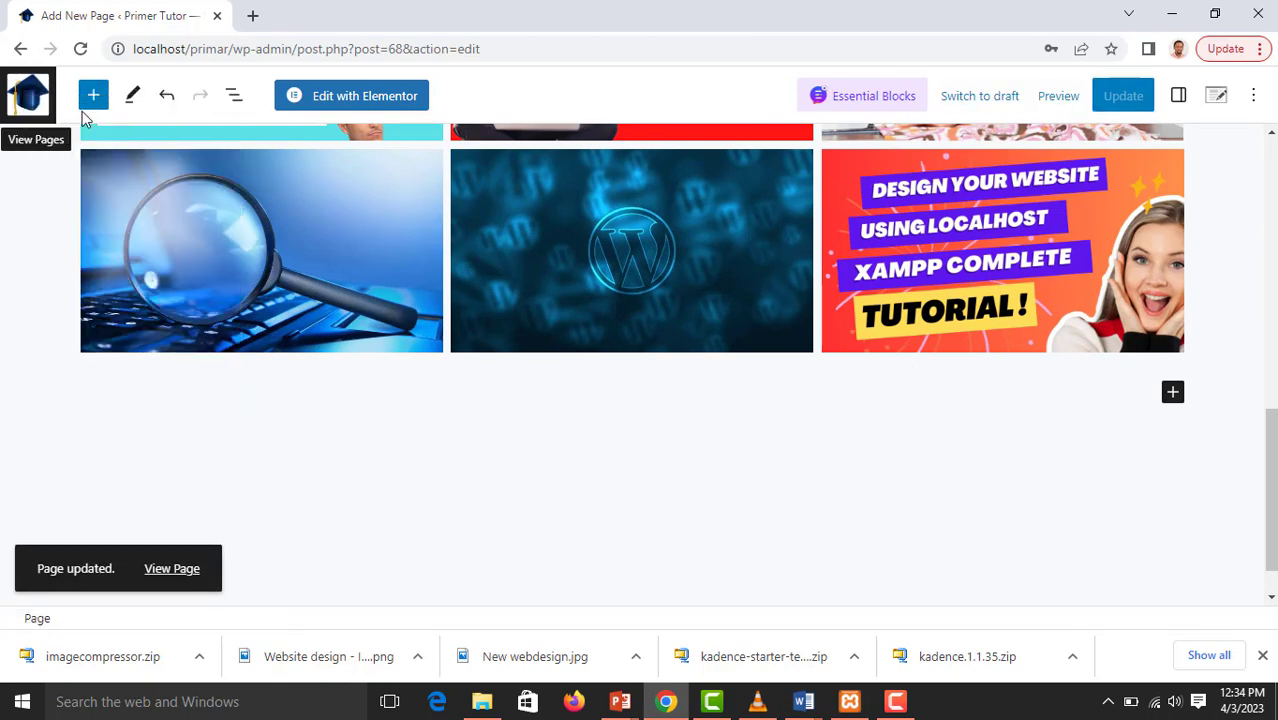
click(334, 15)
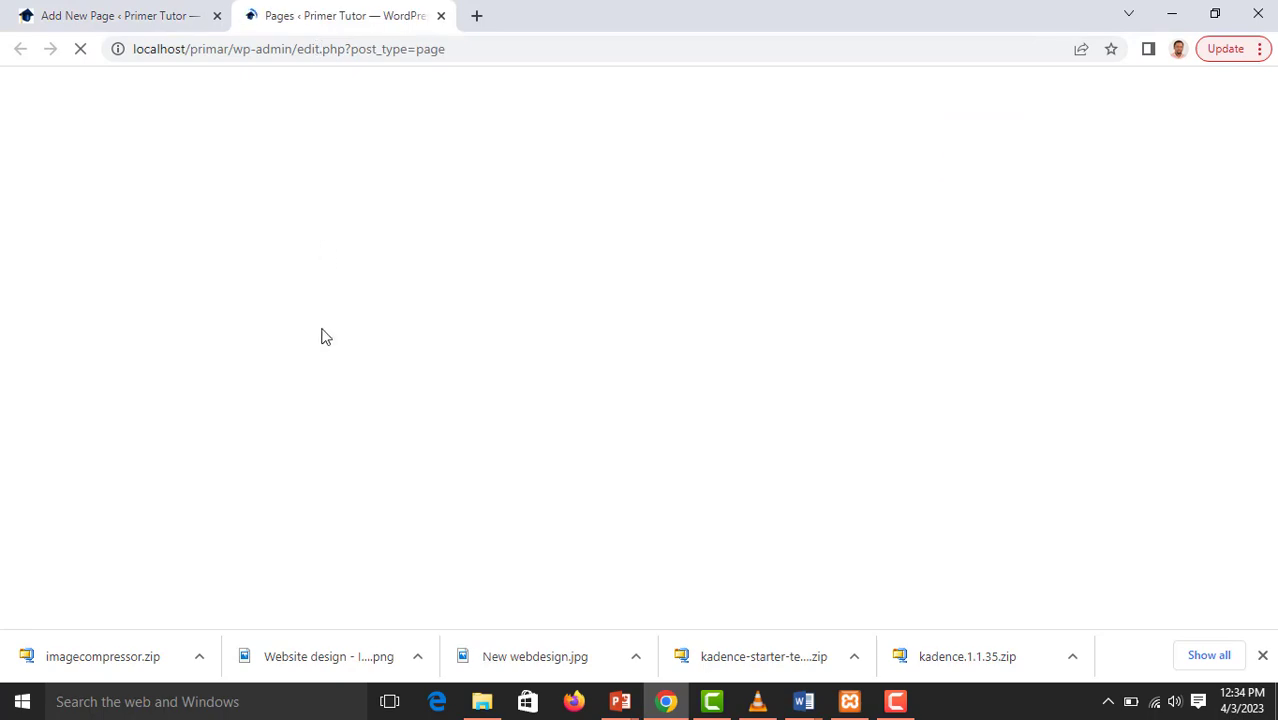
Find the Courses page in the pages list and open its live version in a new browser tab
scroll(285, 370, down, 4)
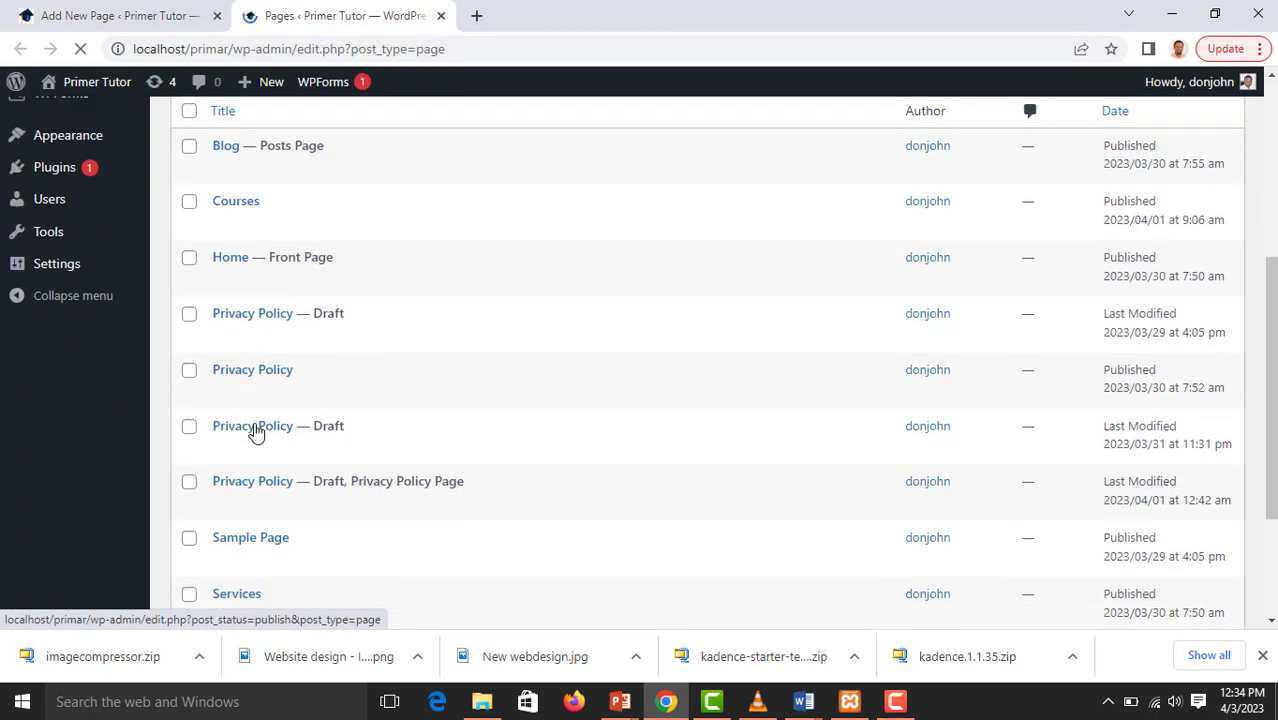
scroll(292, 400, down, 2)
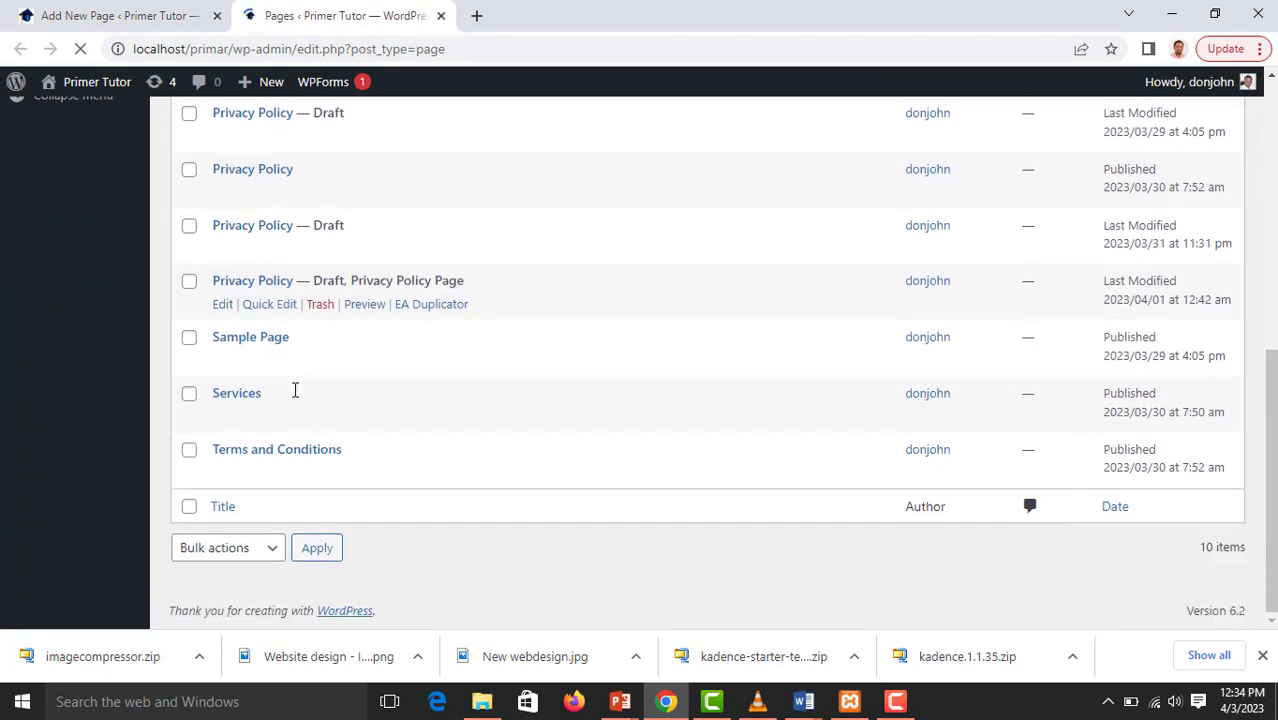
scroll(254, 450, up, 3)
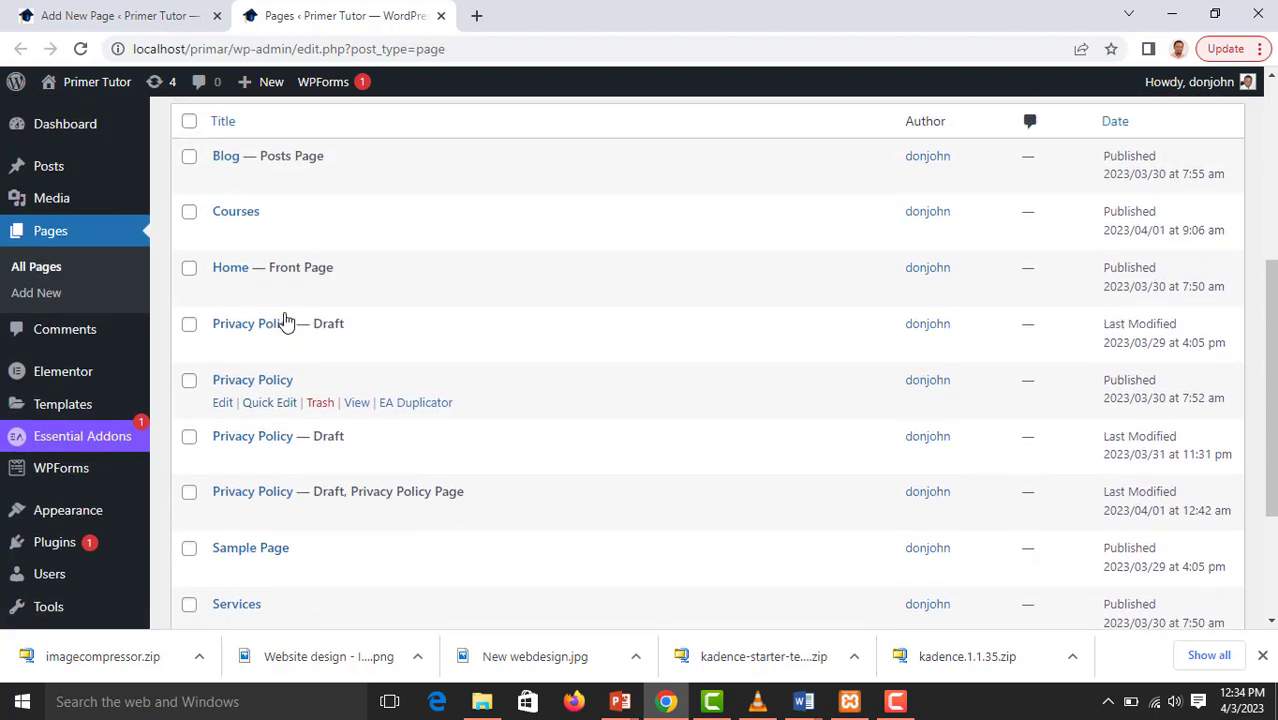
right_click(245, 217)
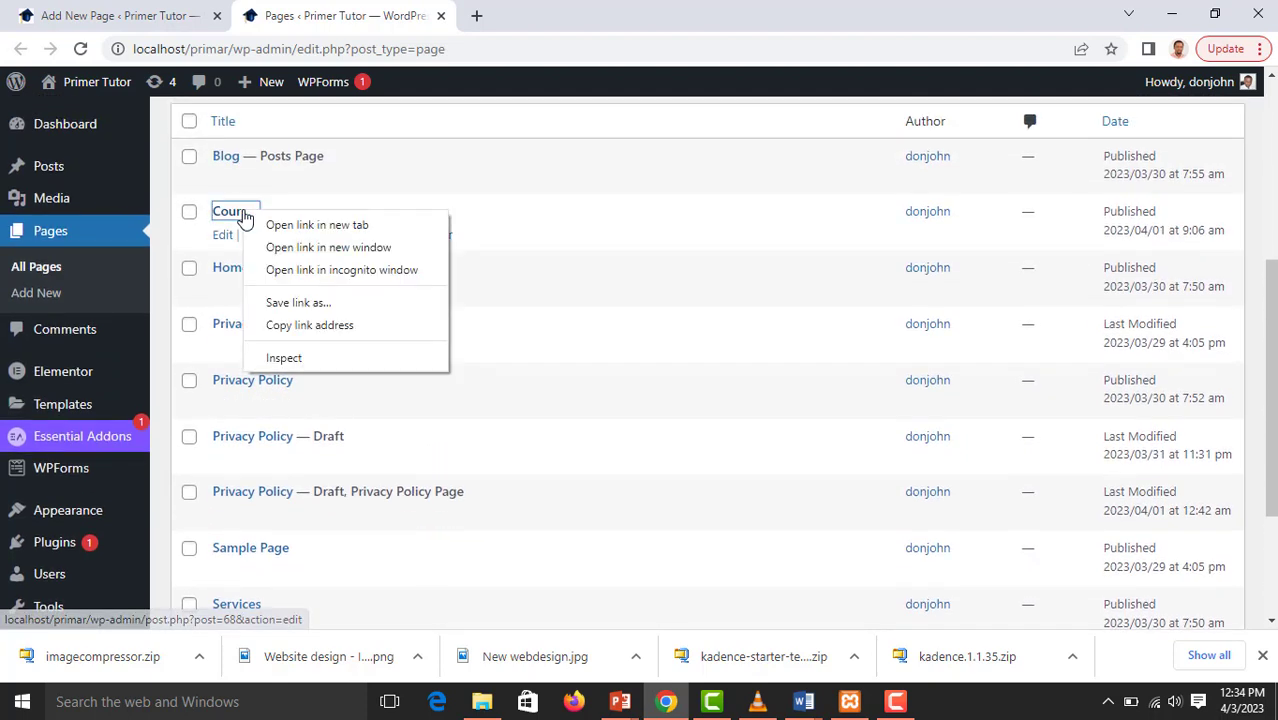
click(165, 247)
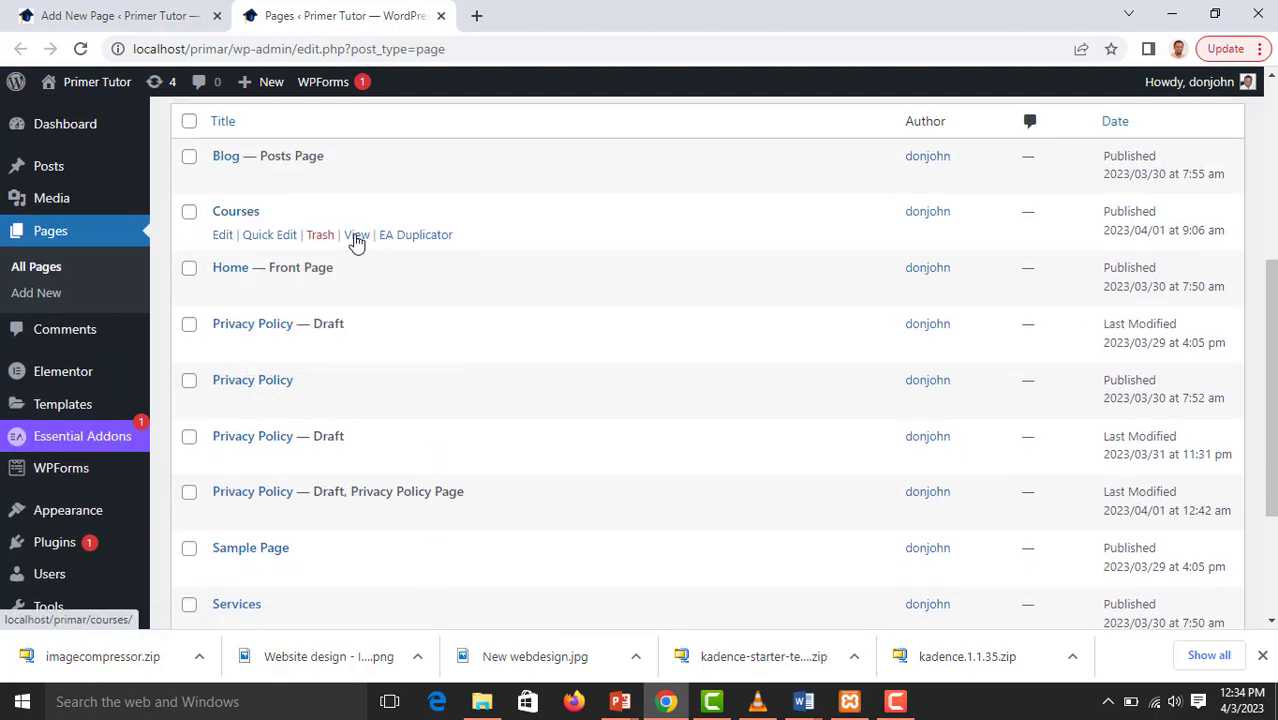
right_click(357, 238)
click(390, 249)
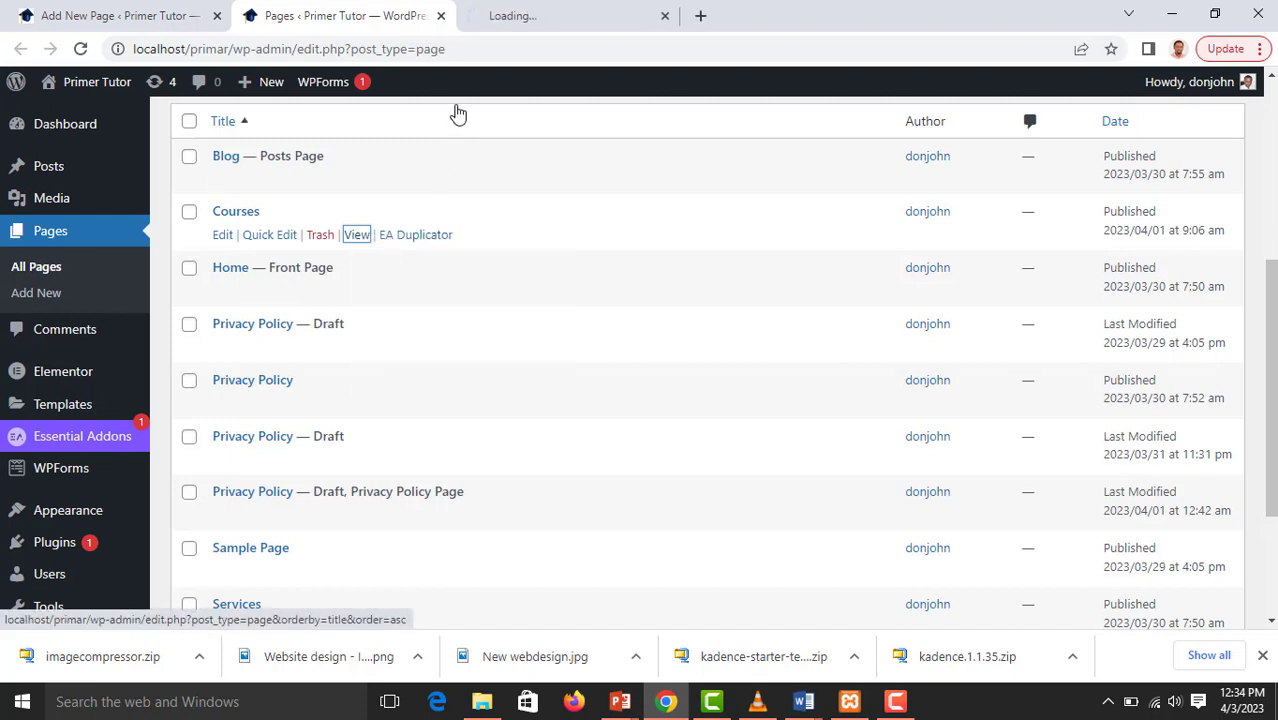
click(500, 22)
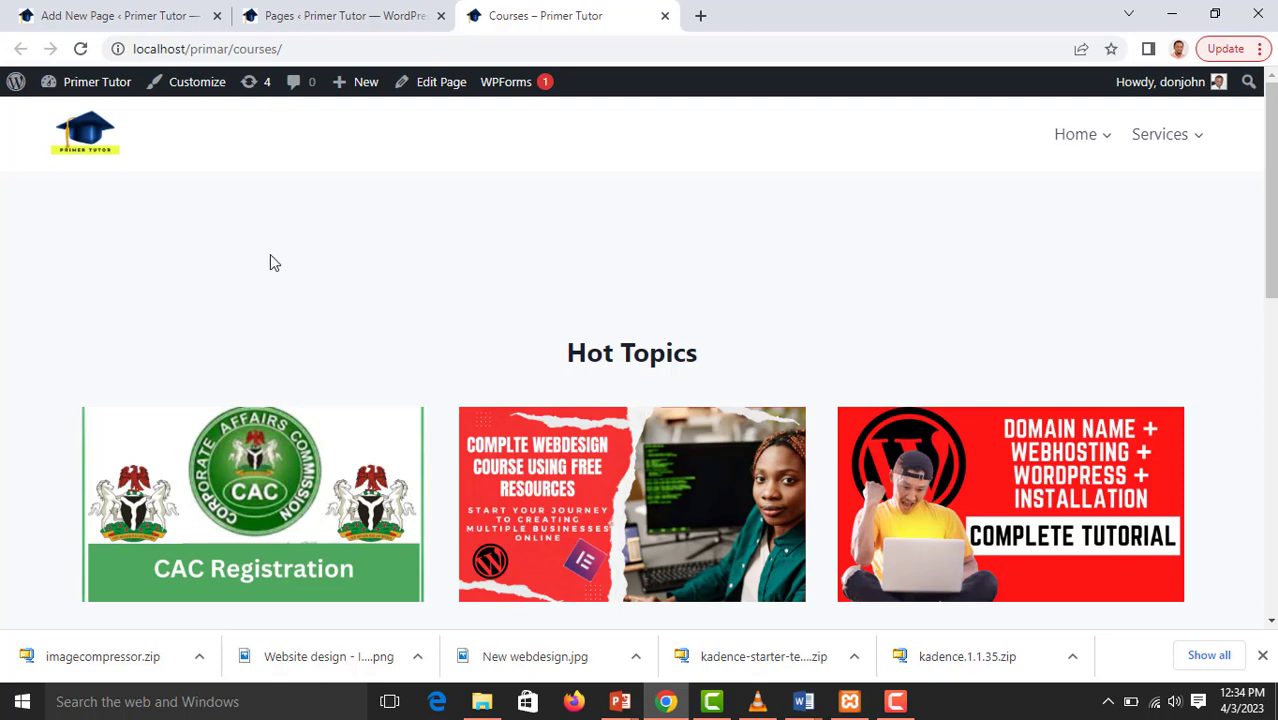
Examine the live Courses page from the header through "Hot Topics" and the gallery to the footer
scroll(838, 272, down, 2)
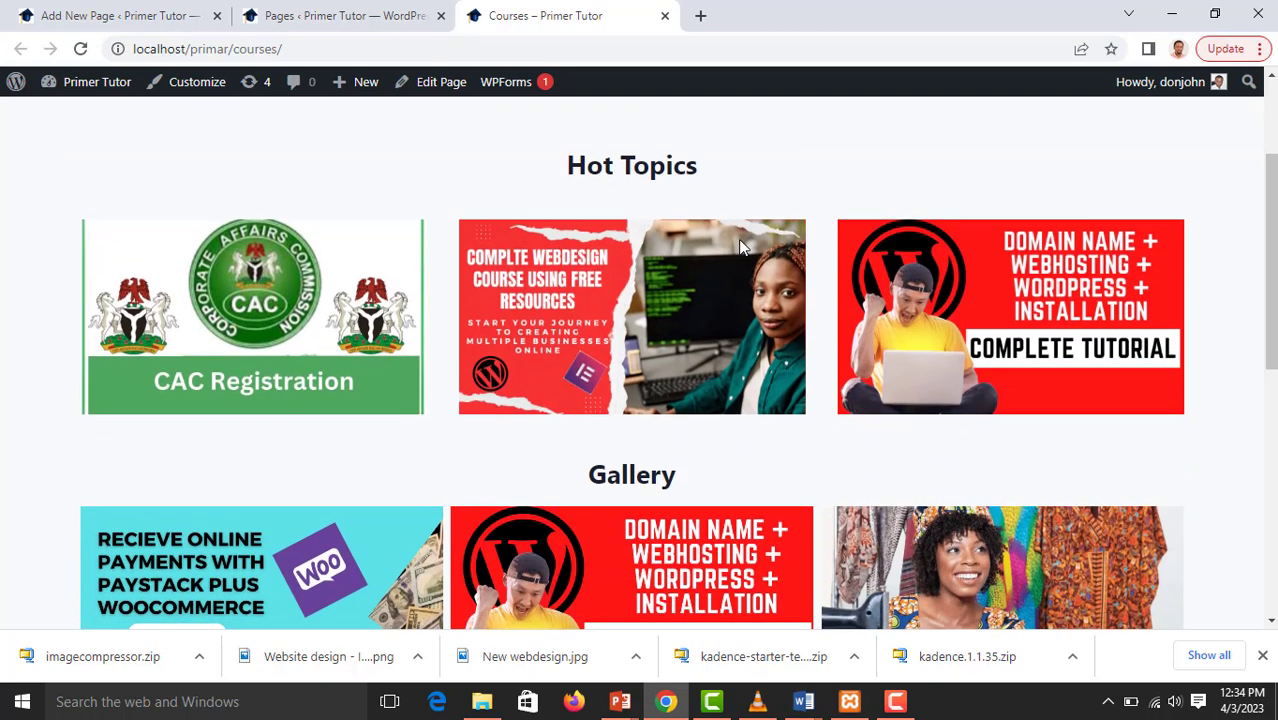
scroll(700, 250, up, 2)
scroll(707, 240, down, 3)
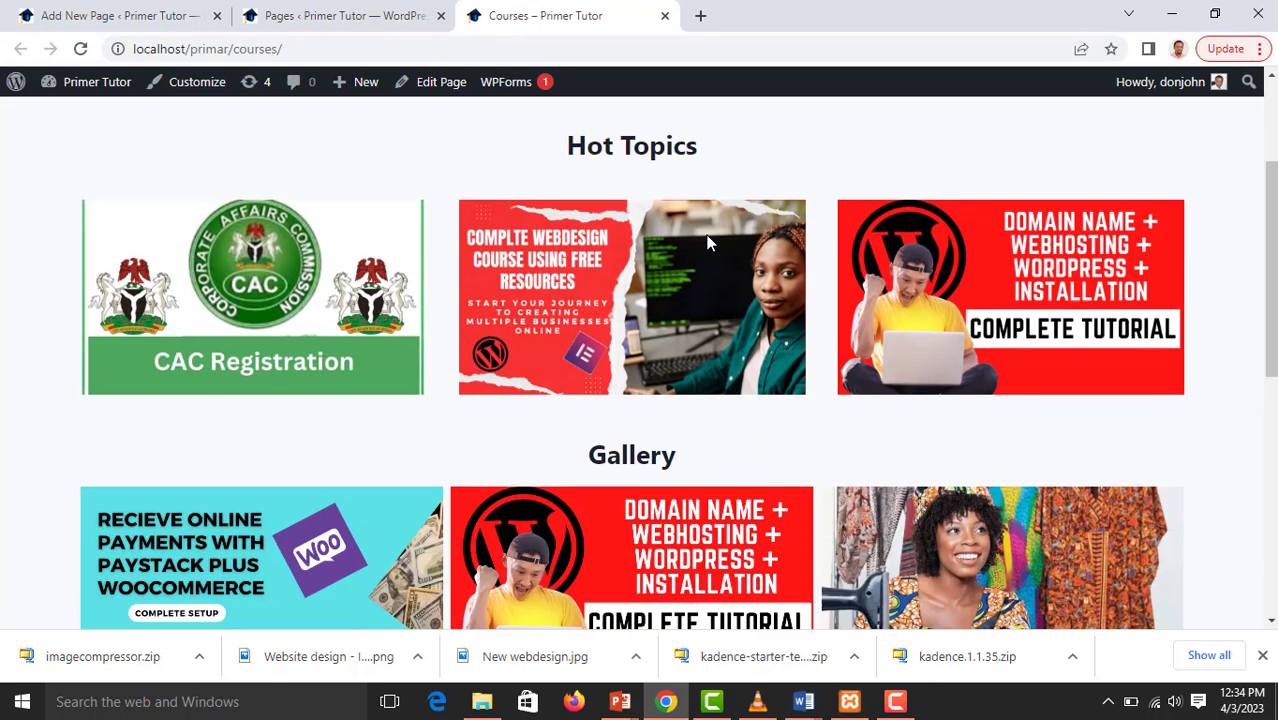
scroll(707, 240, up, 3)
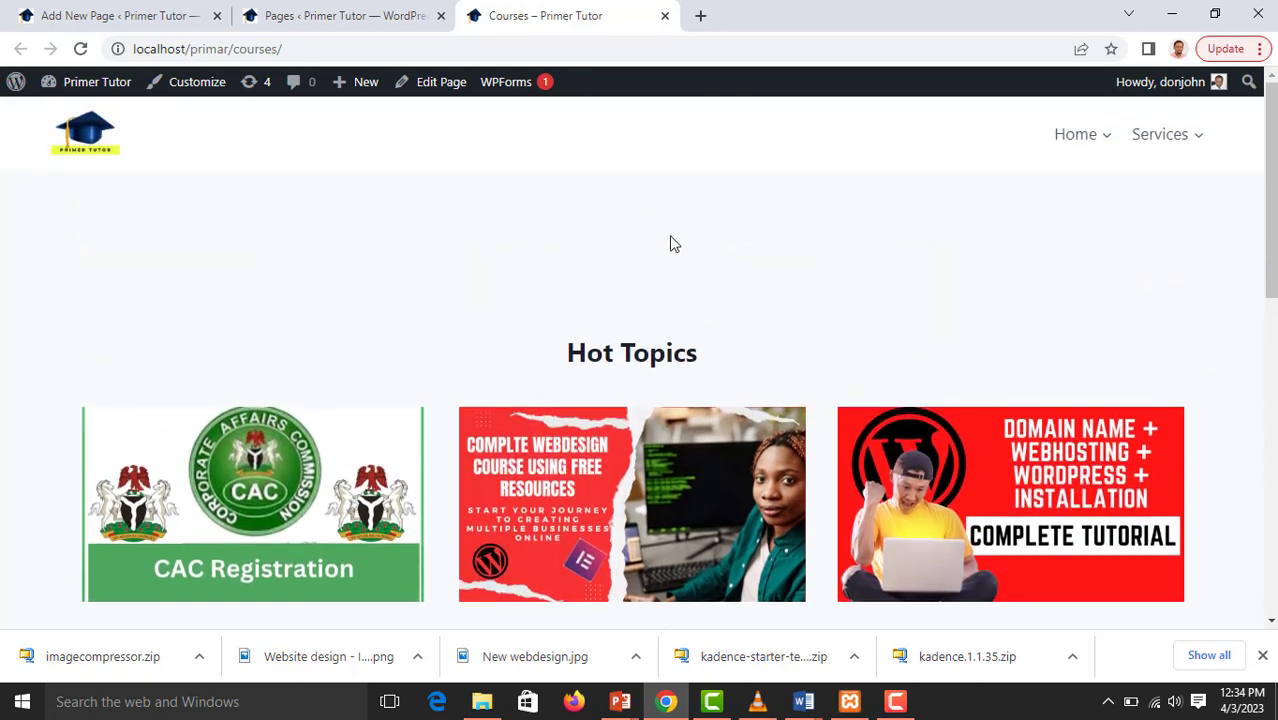
scroll(670, 240, down, 5)
scroll(672, 243, down, 4)
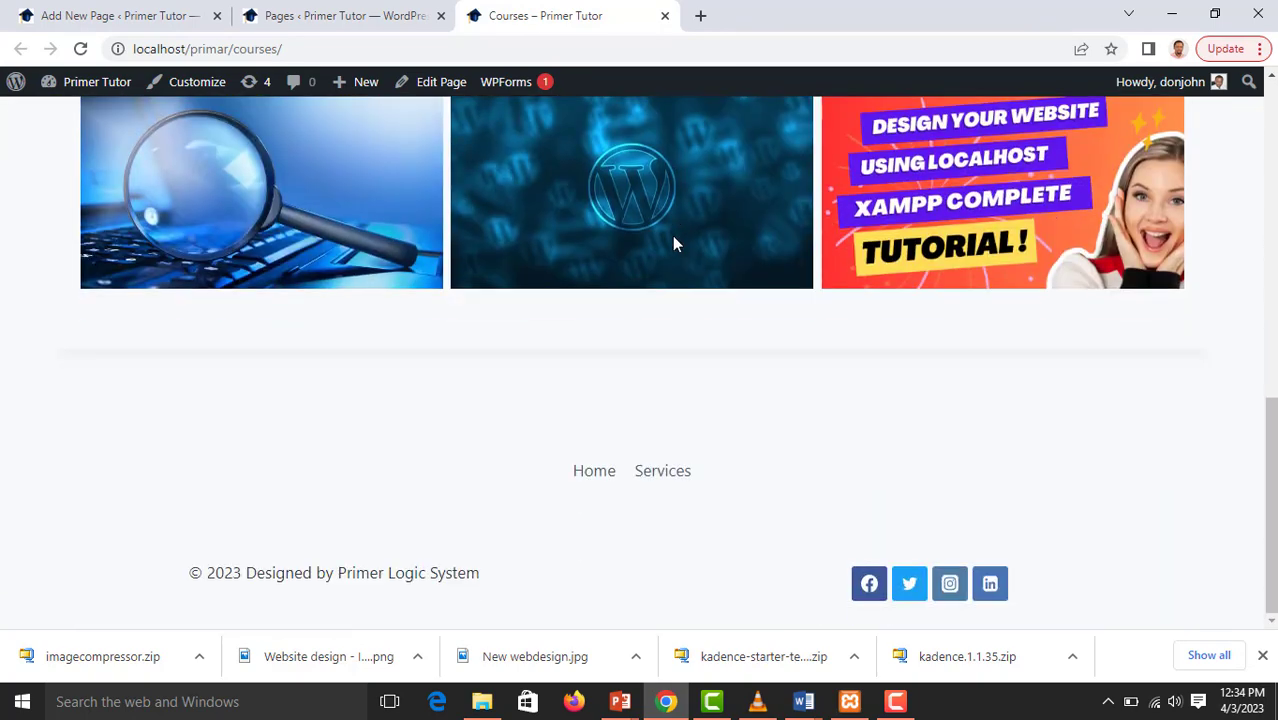
scroll(665, 266, up, 10)
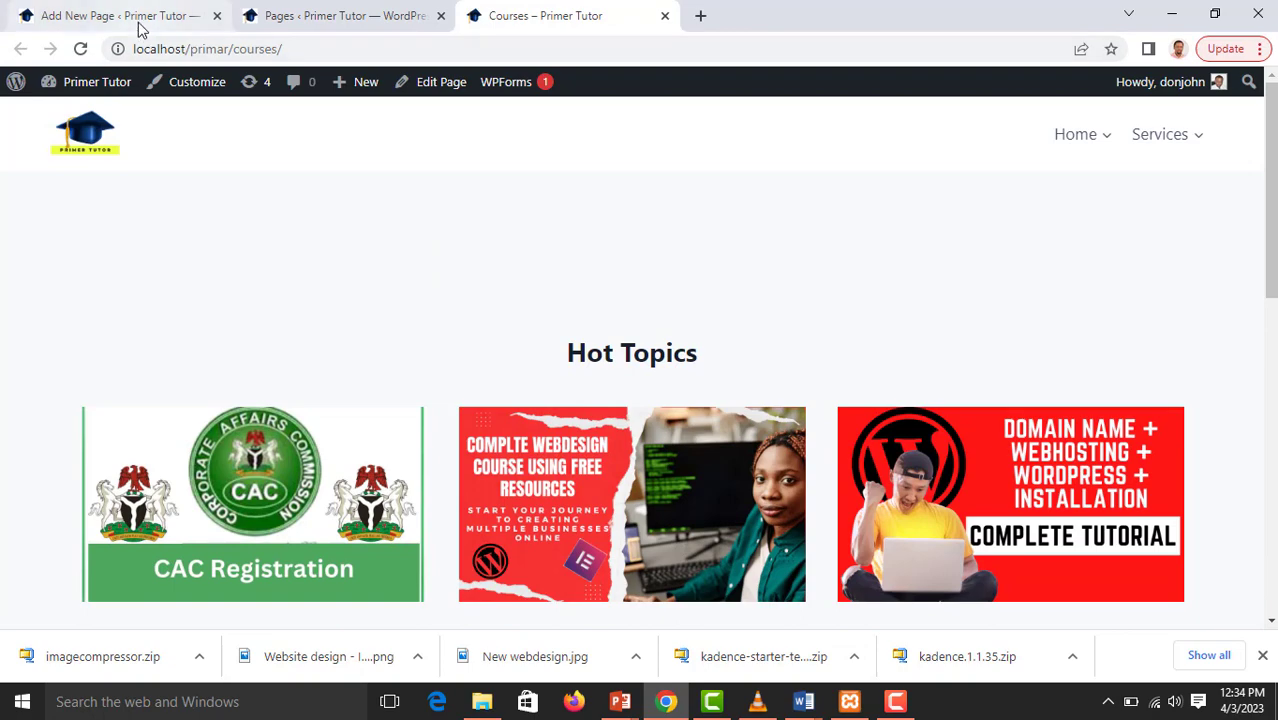
Return to the page editor and delete the spacer above the "Hot Topics" heading
click(140, 22)
scroll(394, 298, up, 8)
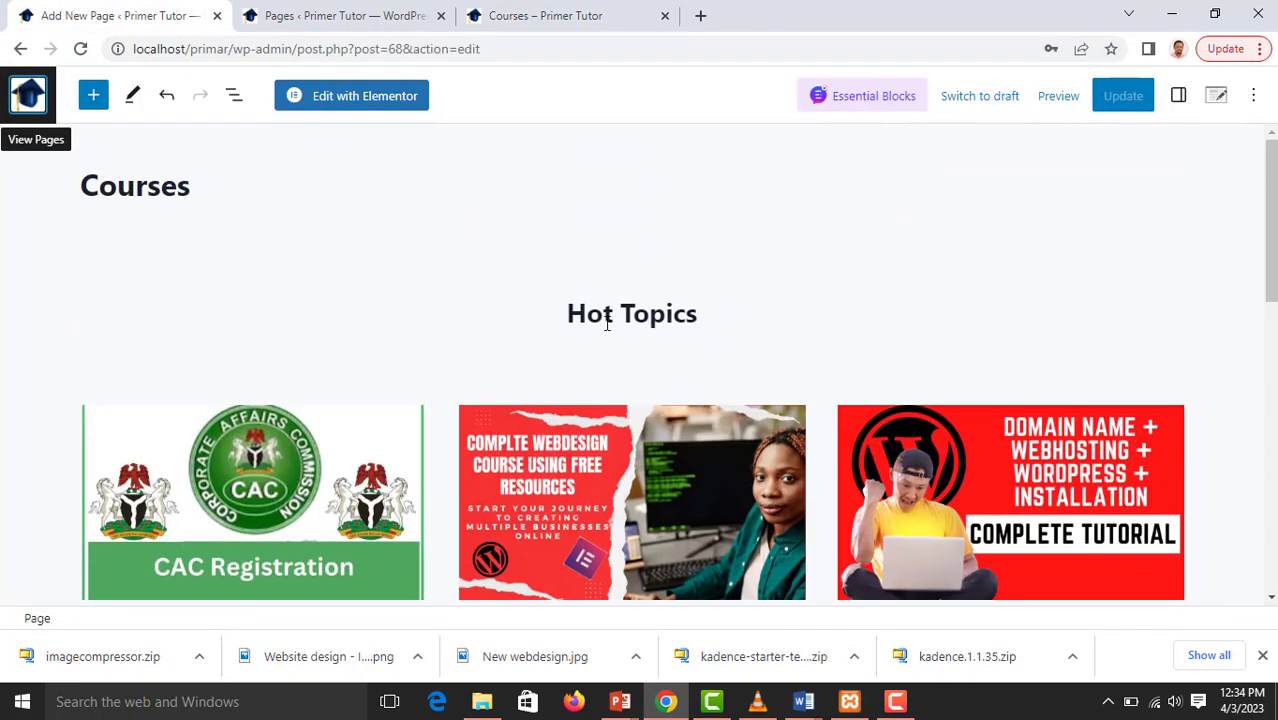
click(622, 300)
click(613, 251)
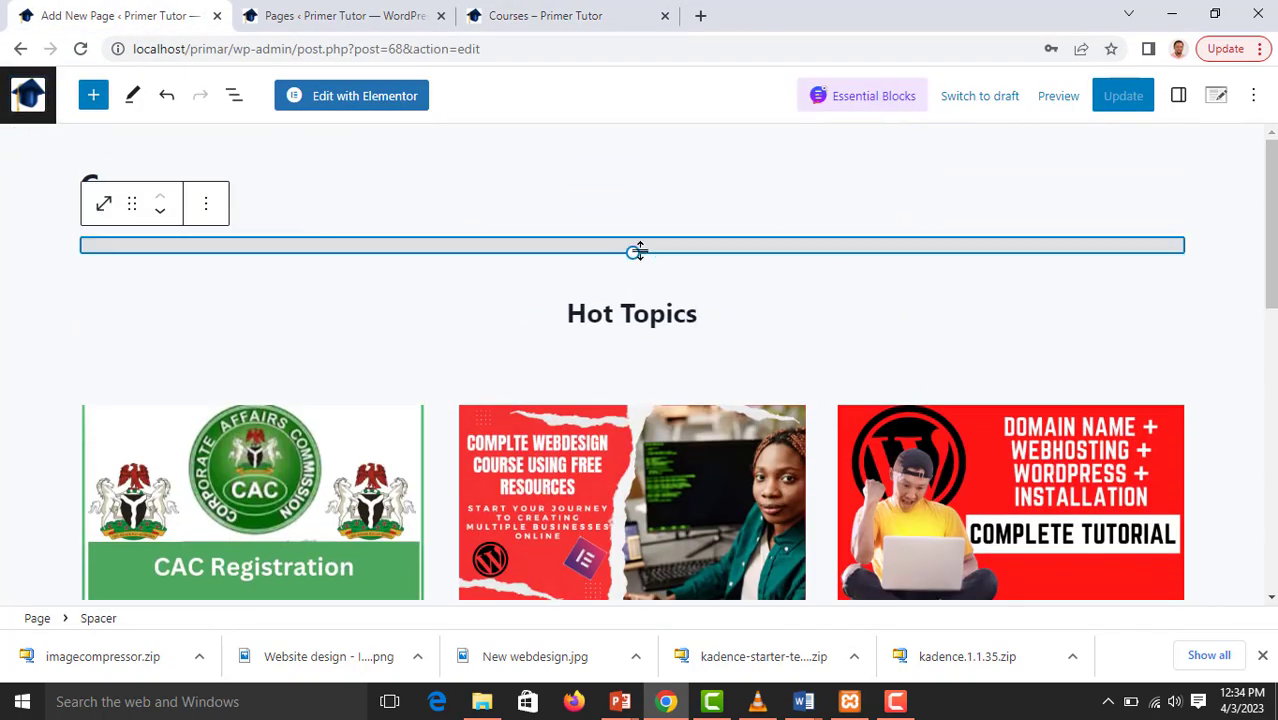
click(212, 205)
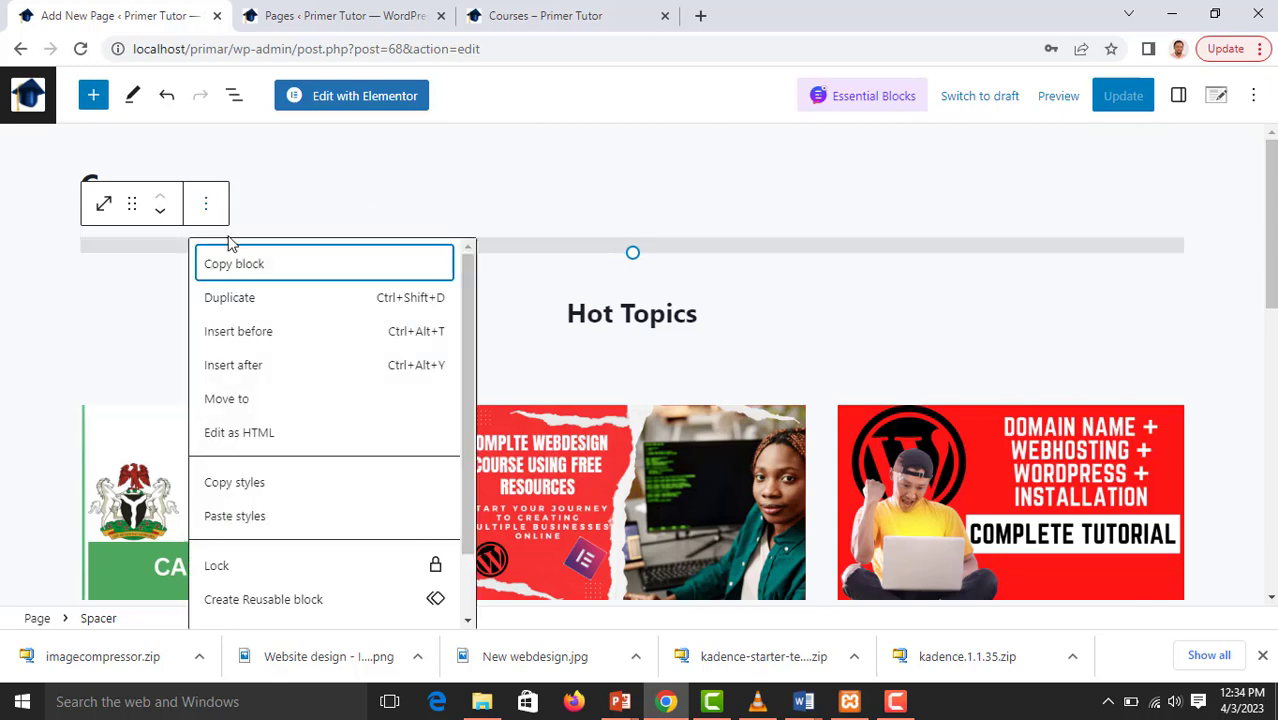
scroll(260, 540, down, 2)
click(237, 604)
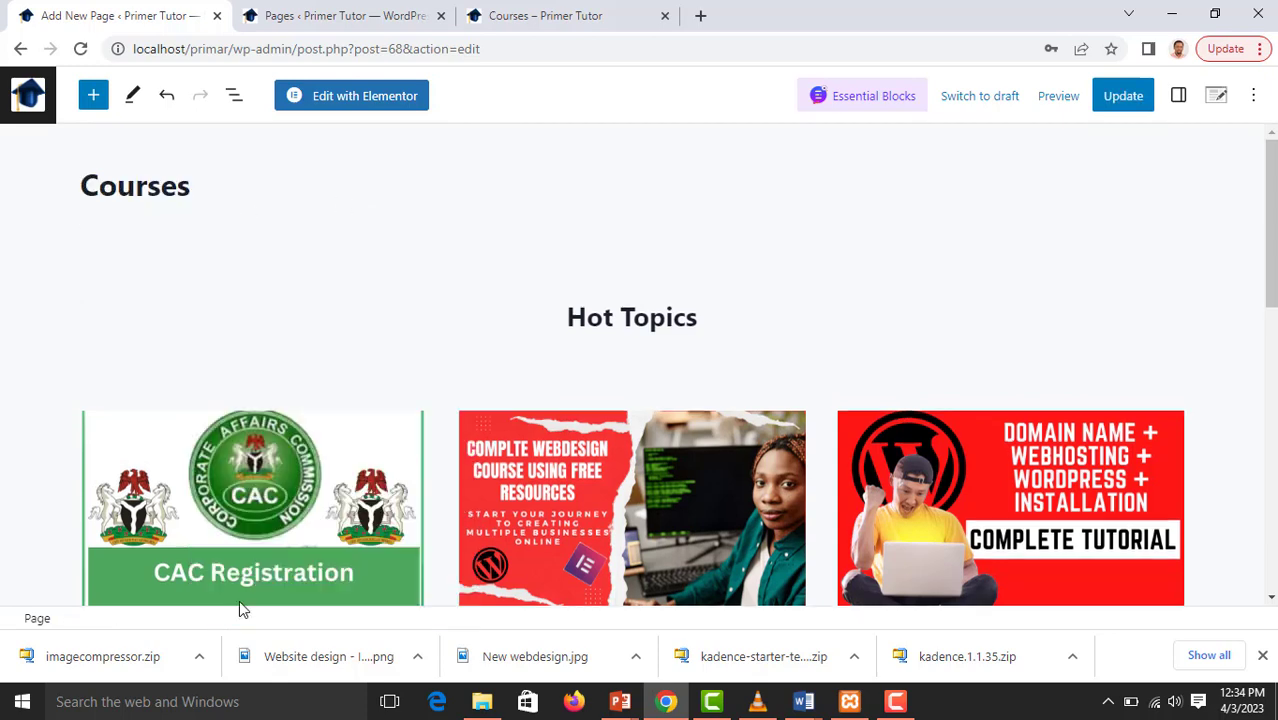
Compare the page settings with the live Courses page and set Page Title to Enable
click(1216, 98)
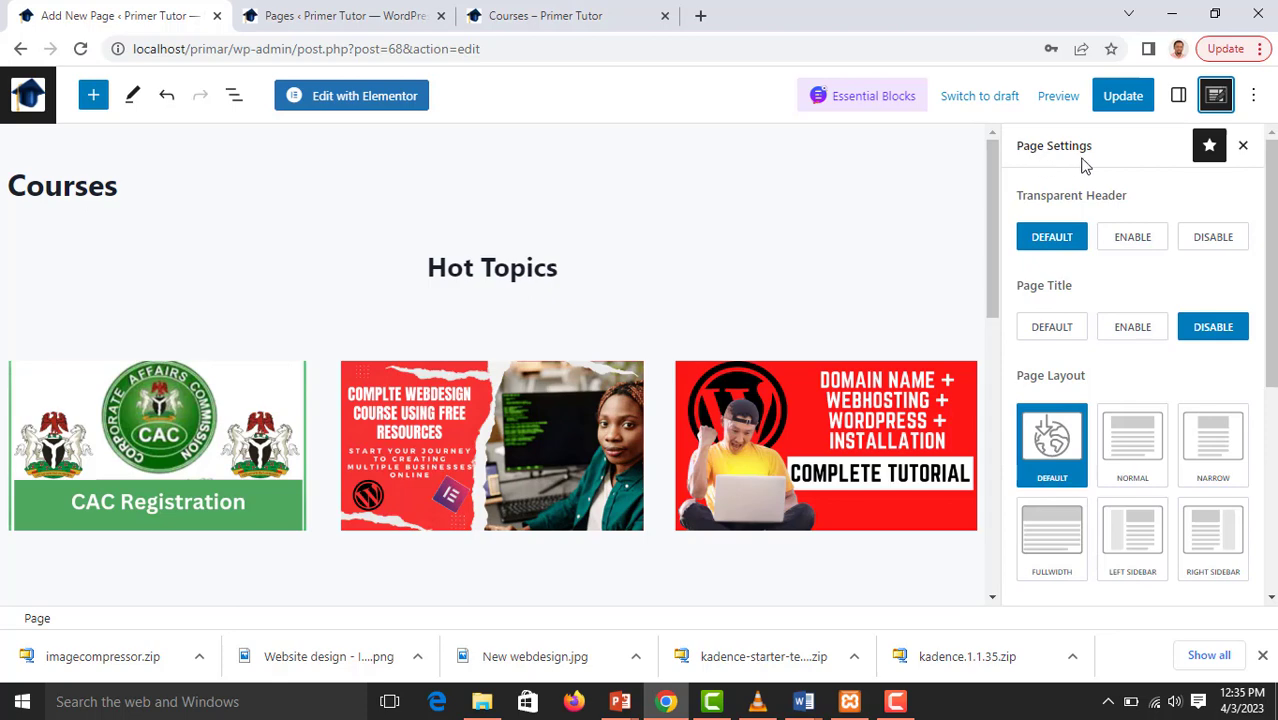
scroll(1112, 258, down, 1)
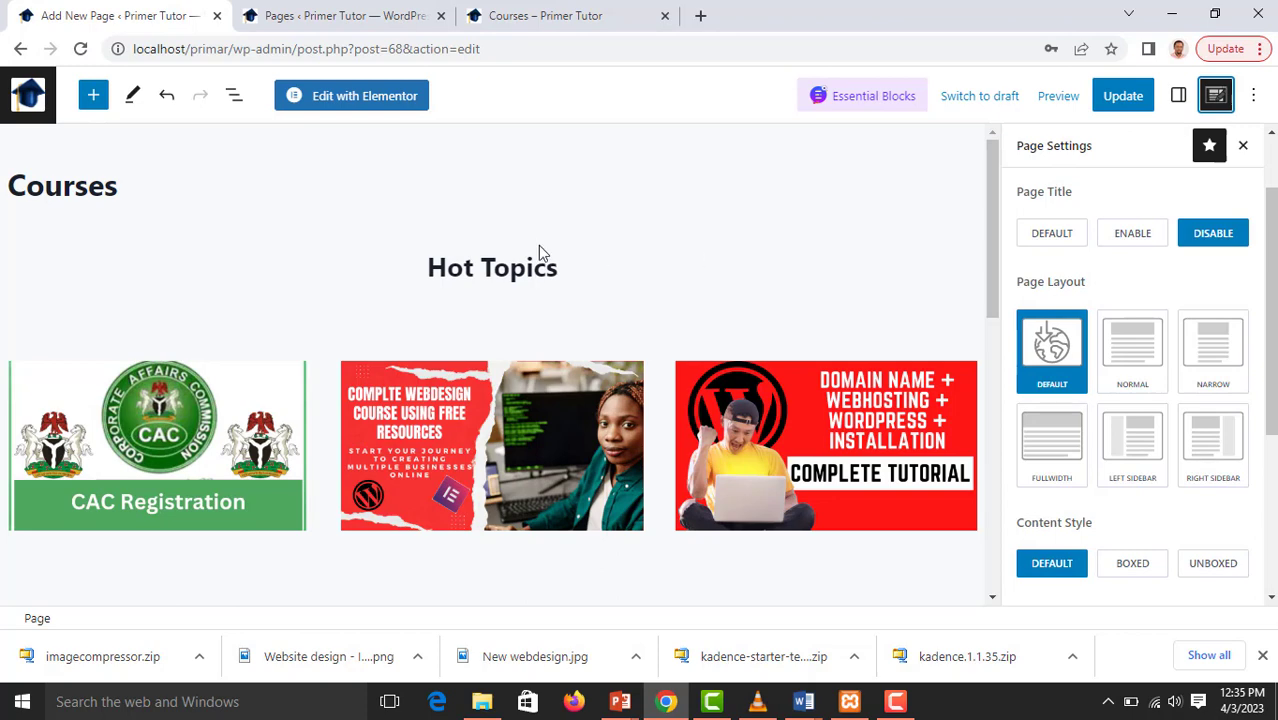
click(592, 20)
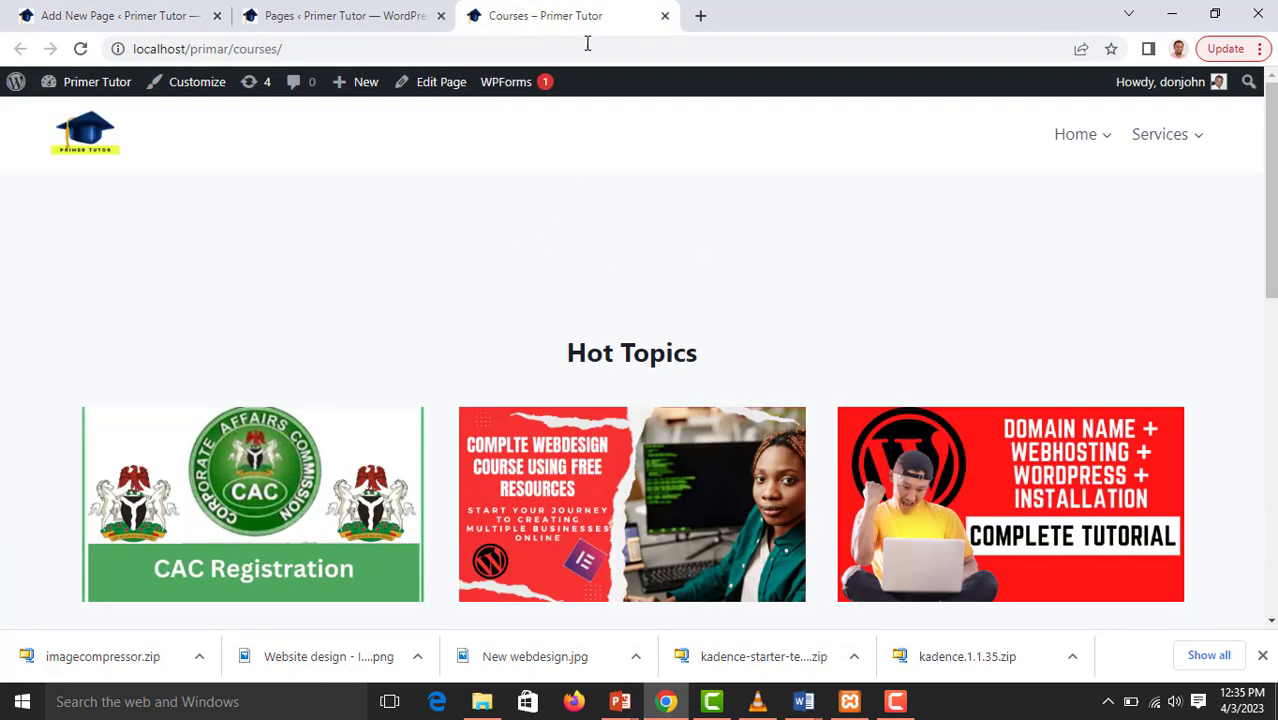
click(78, 18)
click(1133, 238)
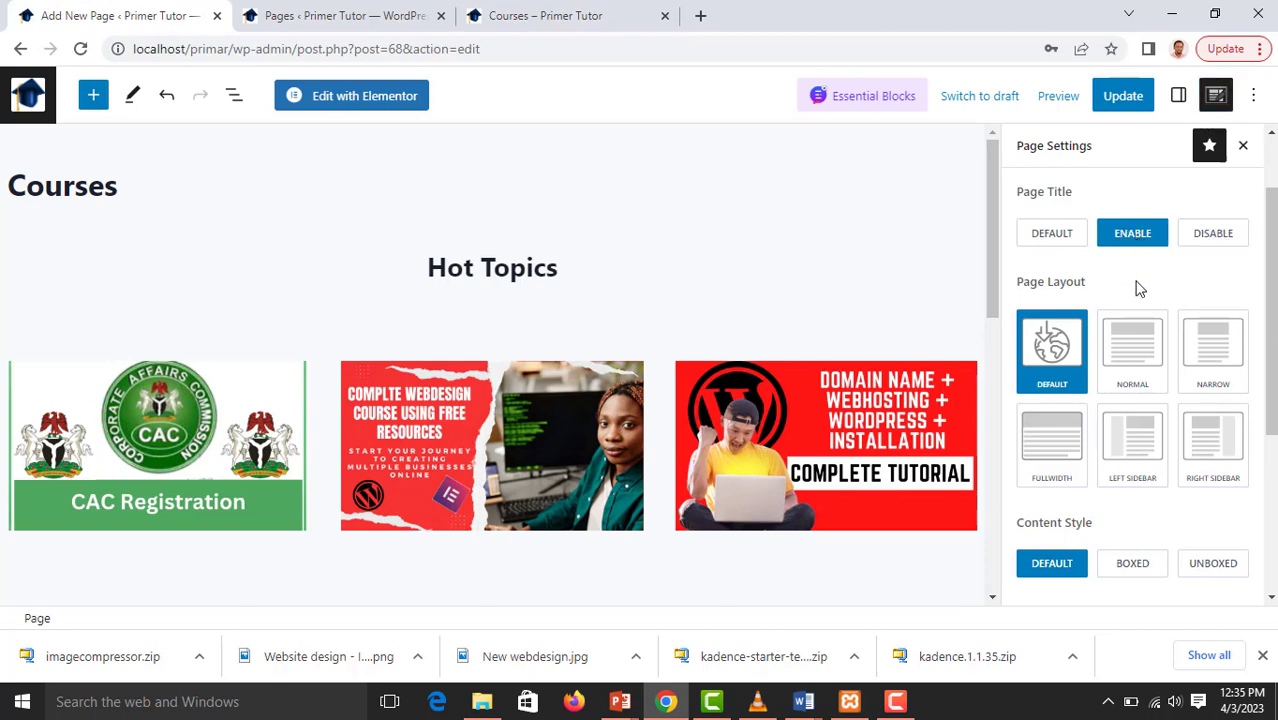
Review the page layout, content style, vertical padding, featured image, and header and footer options in the page settings
scroll(1180, 326, down, 1)
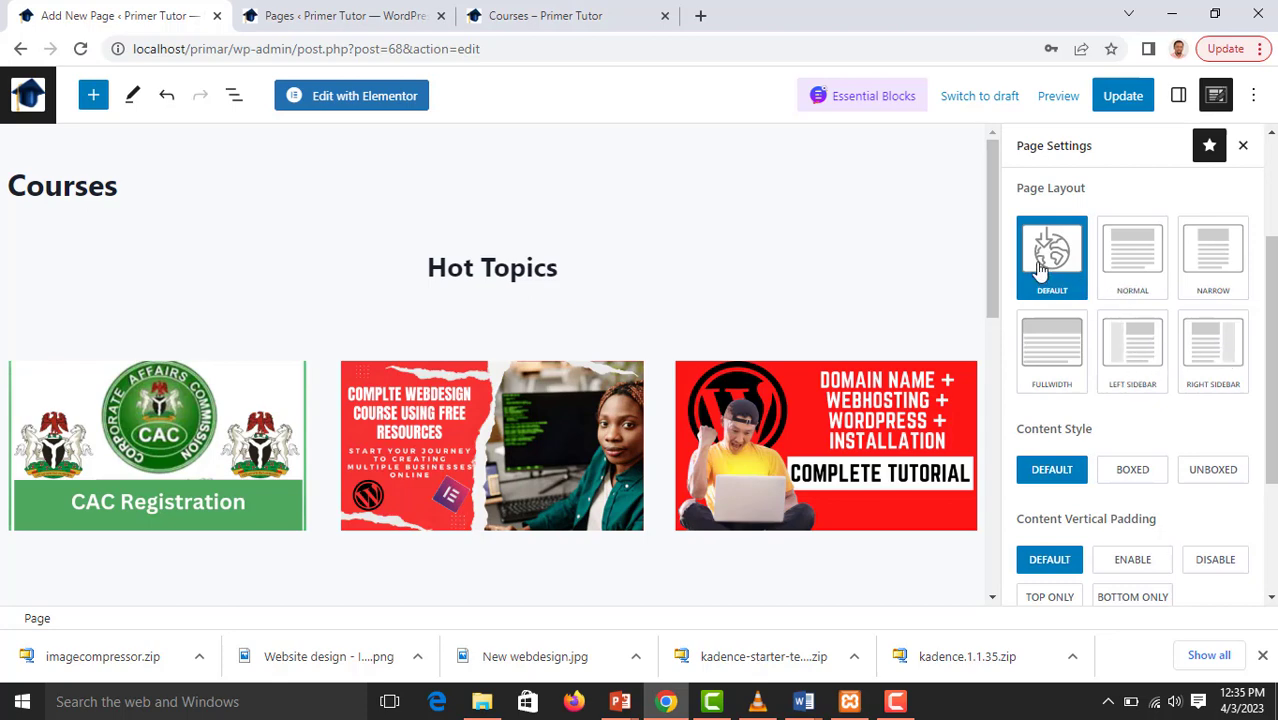
scroll(1097, 341, down, 1)
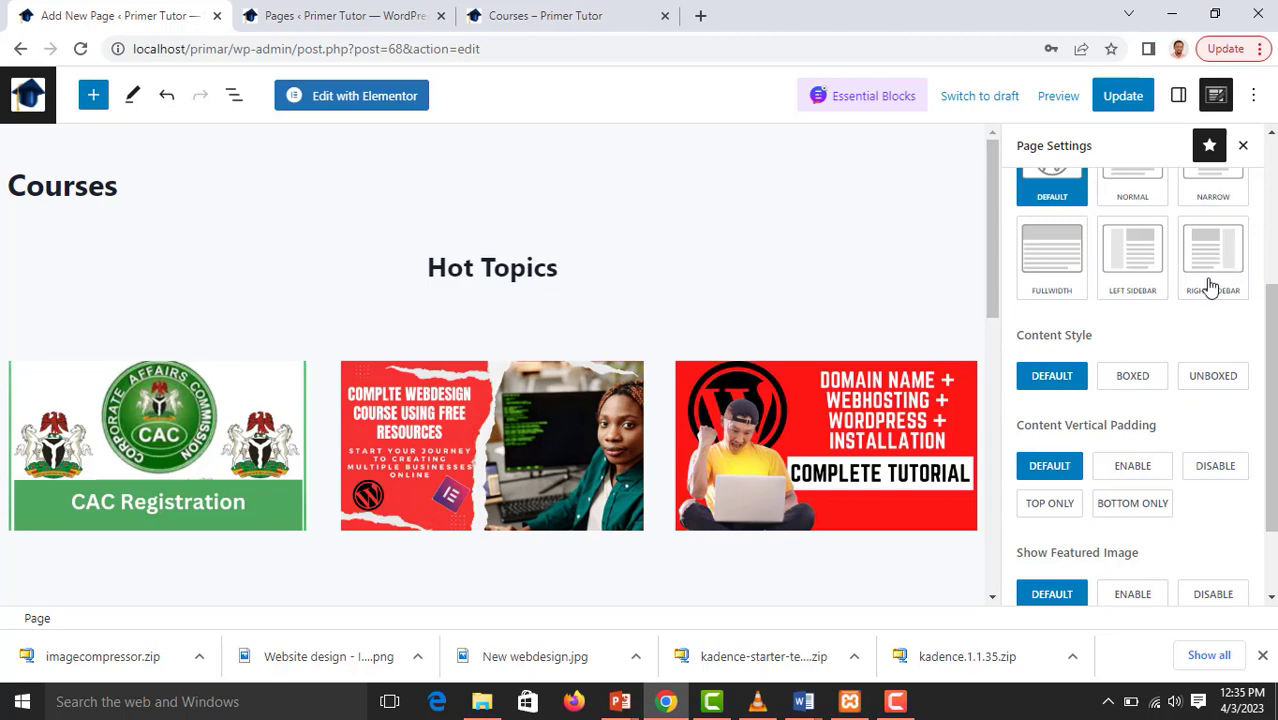
scroll(1197, 298, down, 1)
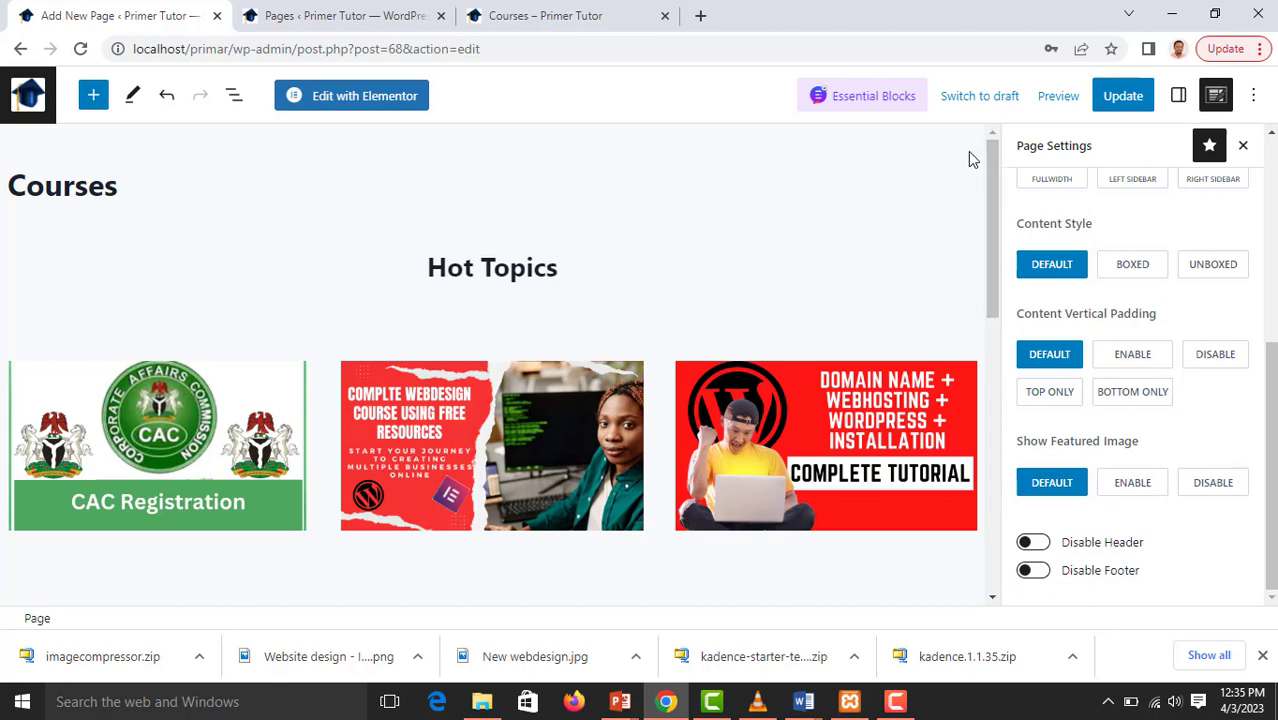
key(ctrl+s)
mouse_move(676, 288)
scroll(1122, 433, up, 4)
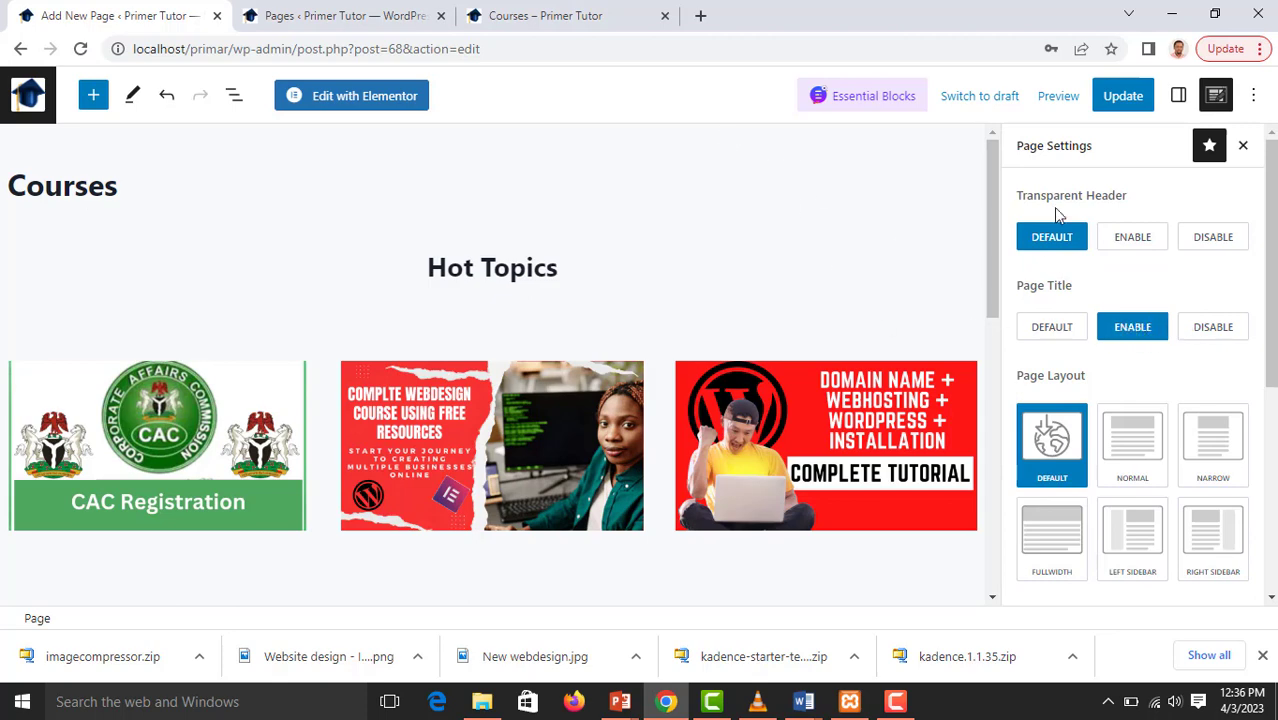
Update the Courses page and reload its live version to check the page title, header and footer
click(1121, 100)
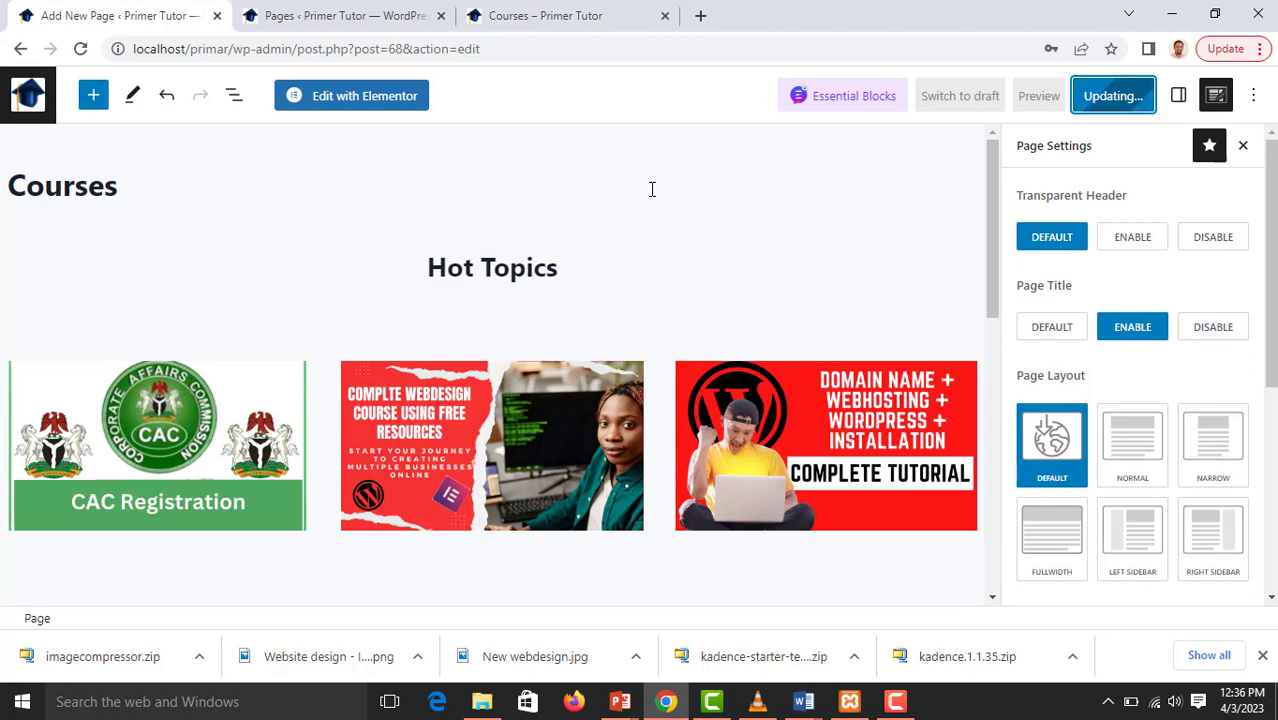
click(510, 16)
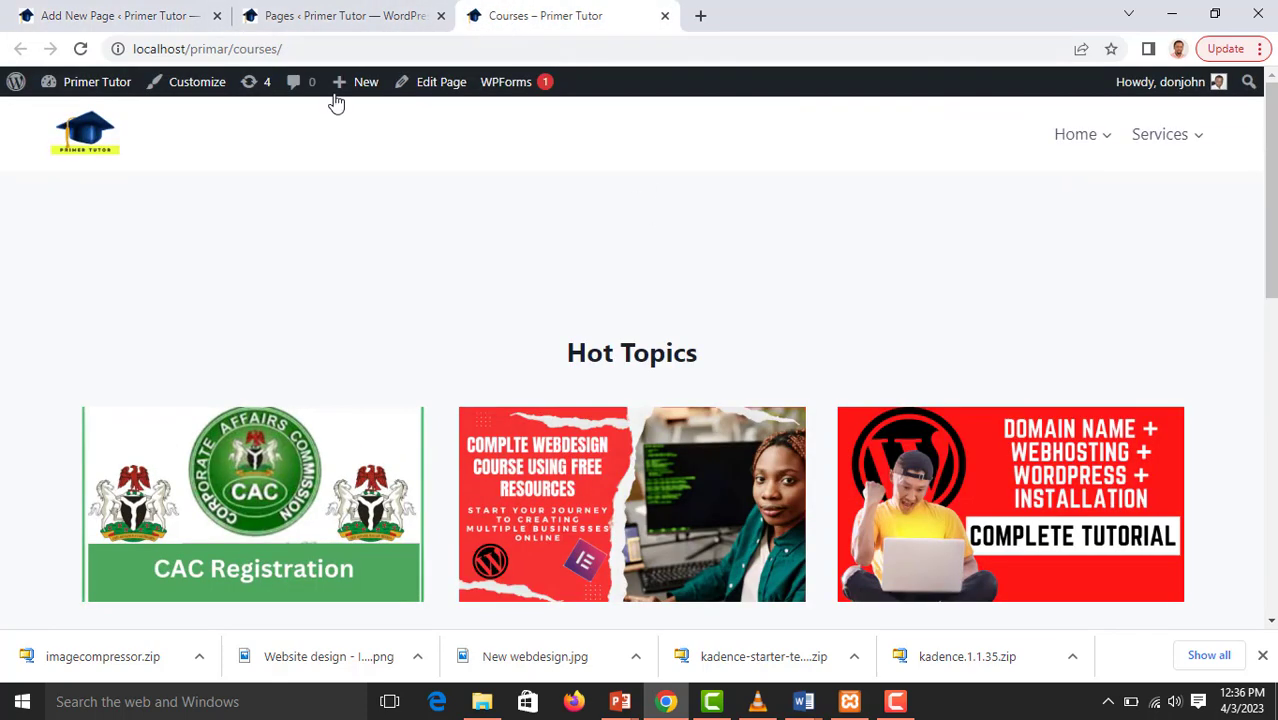
click(80, 48)
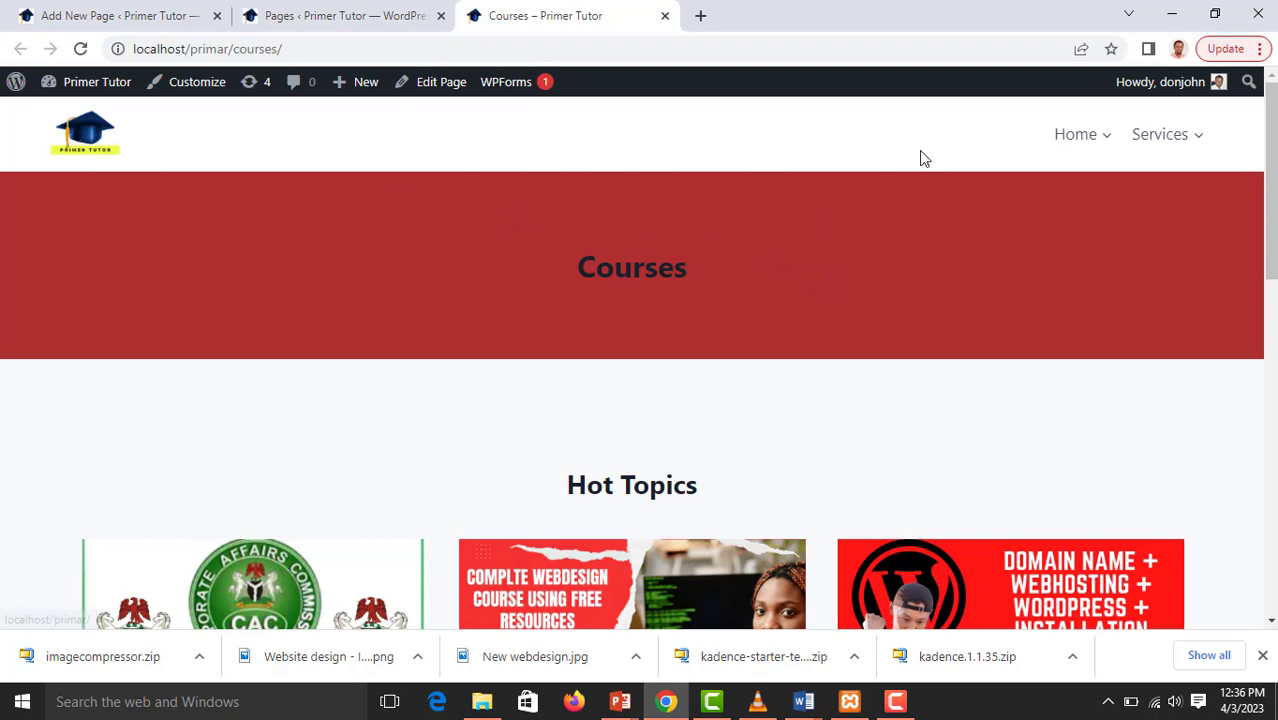
mouse_move(1150, 140)
scroll(736, 234, down, 12)
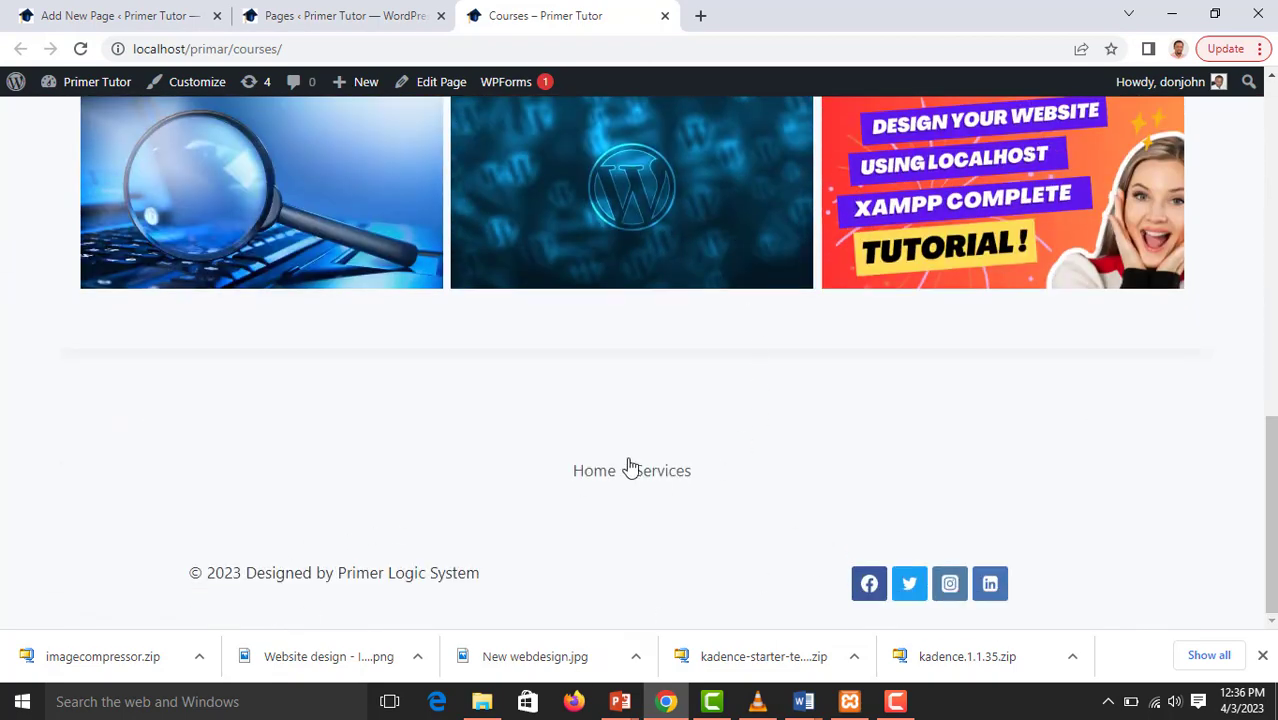
Turn on Disable Header and Disable Footer in the Courses page settings and update the page
click(160, 28)
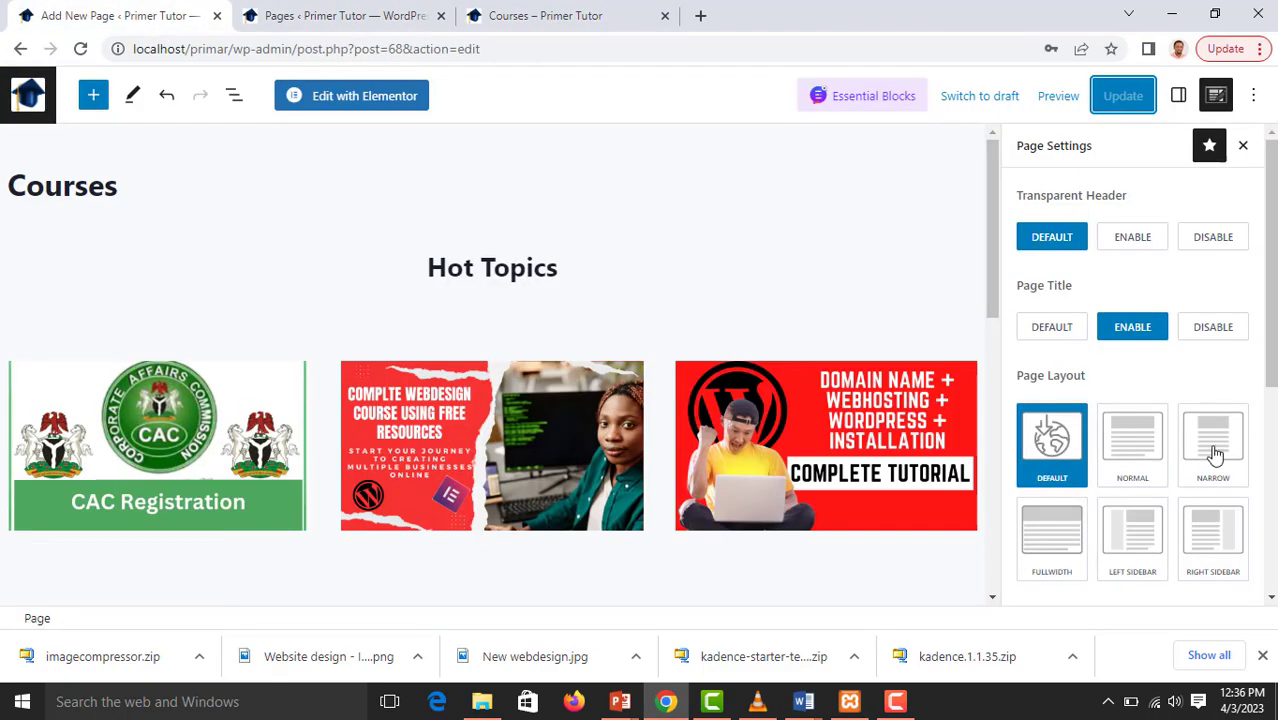
scroll(1211, 452, down, 4)
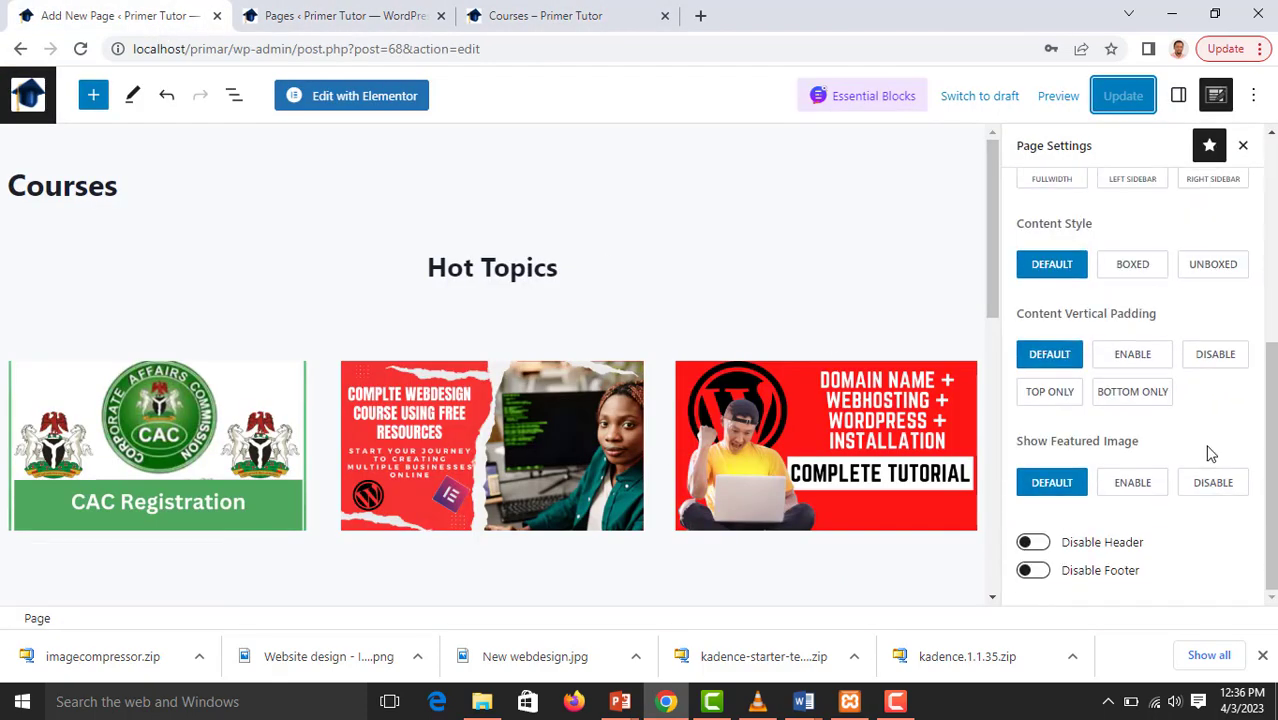
click(1033, 542)
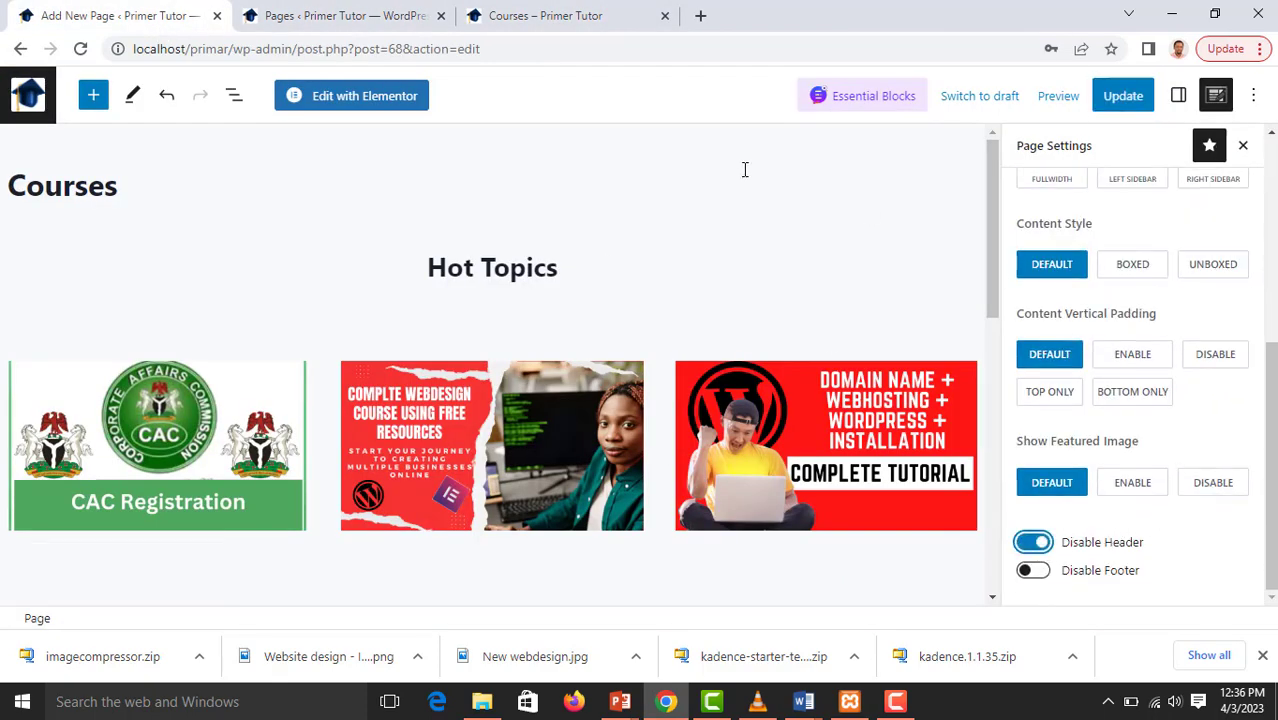
click(1036, 573)
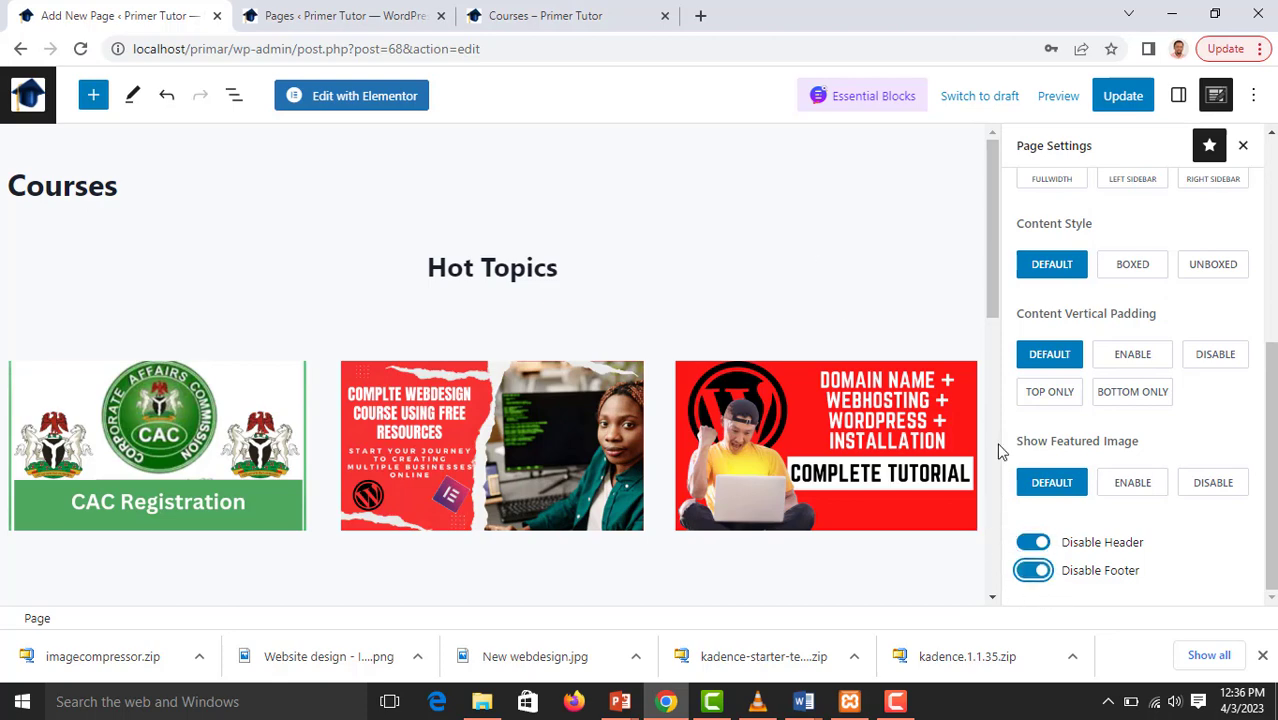
click(1120, 98)
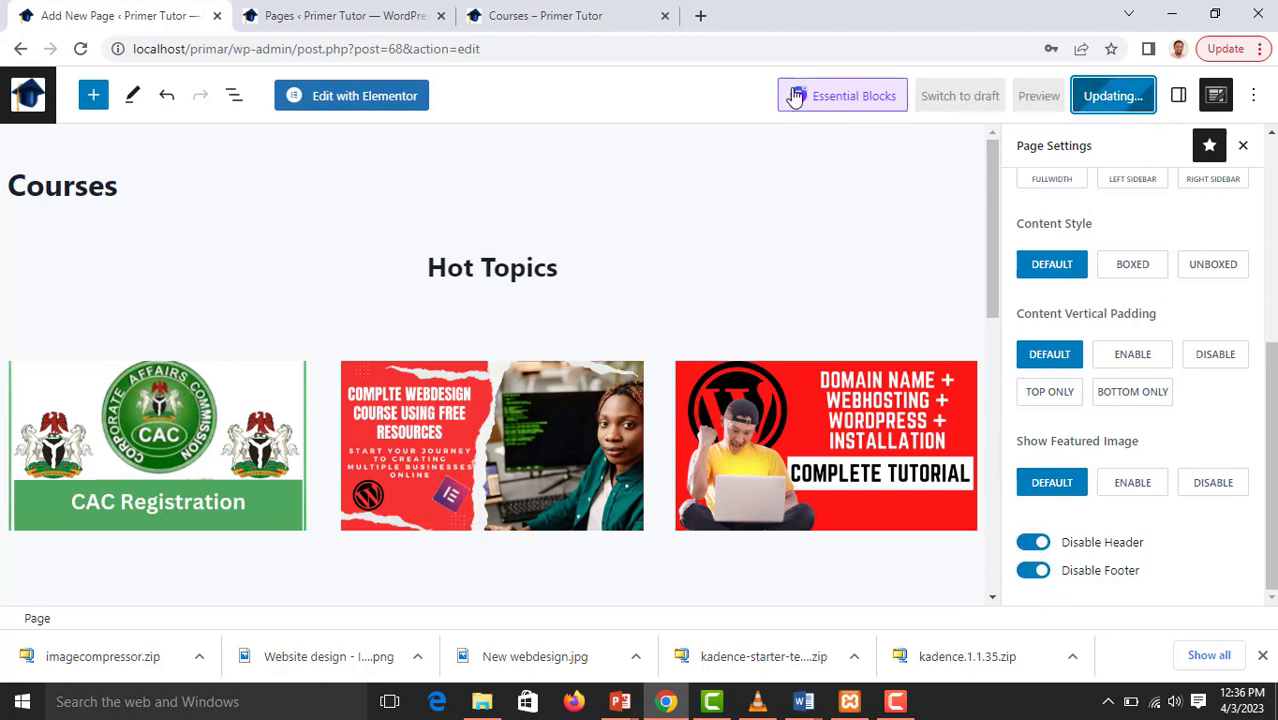
Reload the live Courses page and check it from the title banner down to the page end without header and footer
click(545, 15)
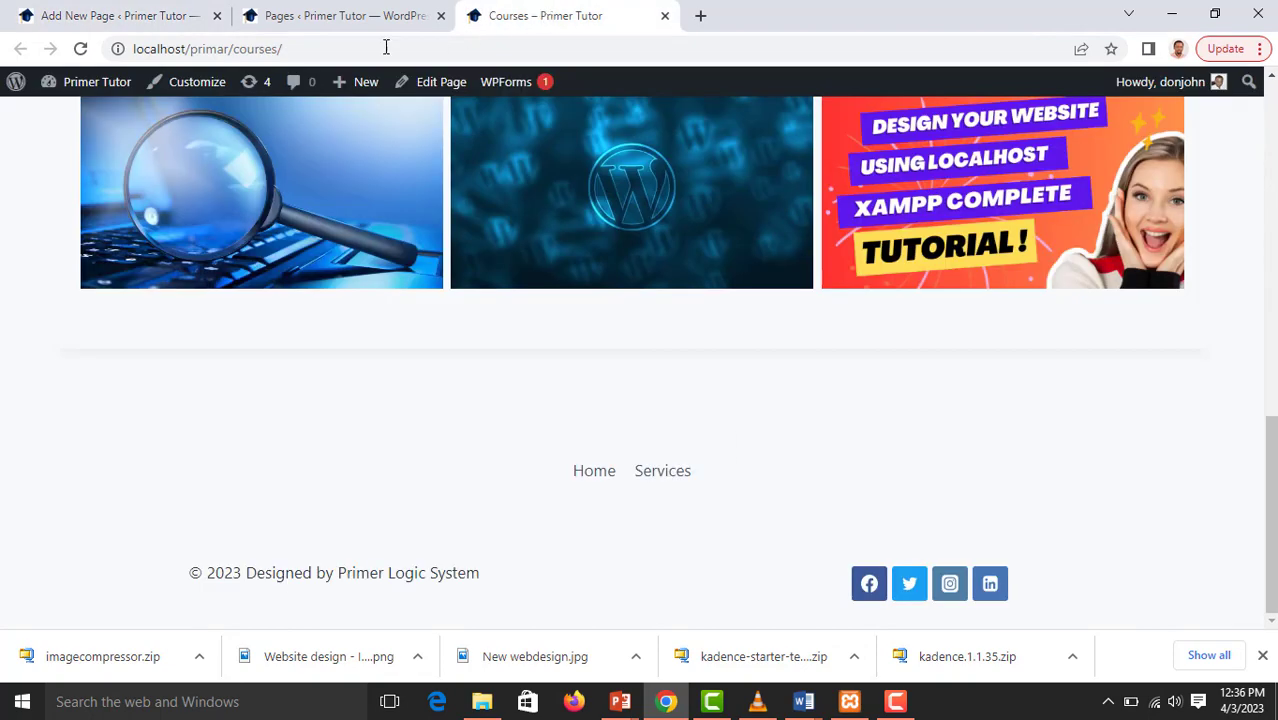
click(80, 48)
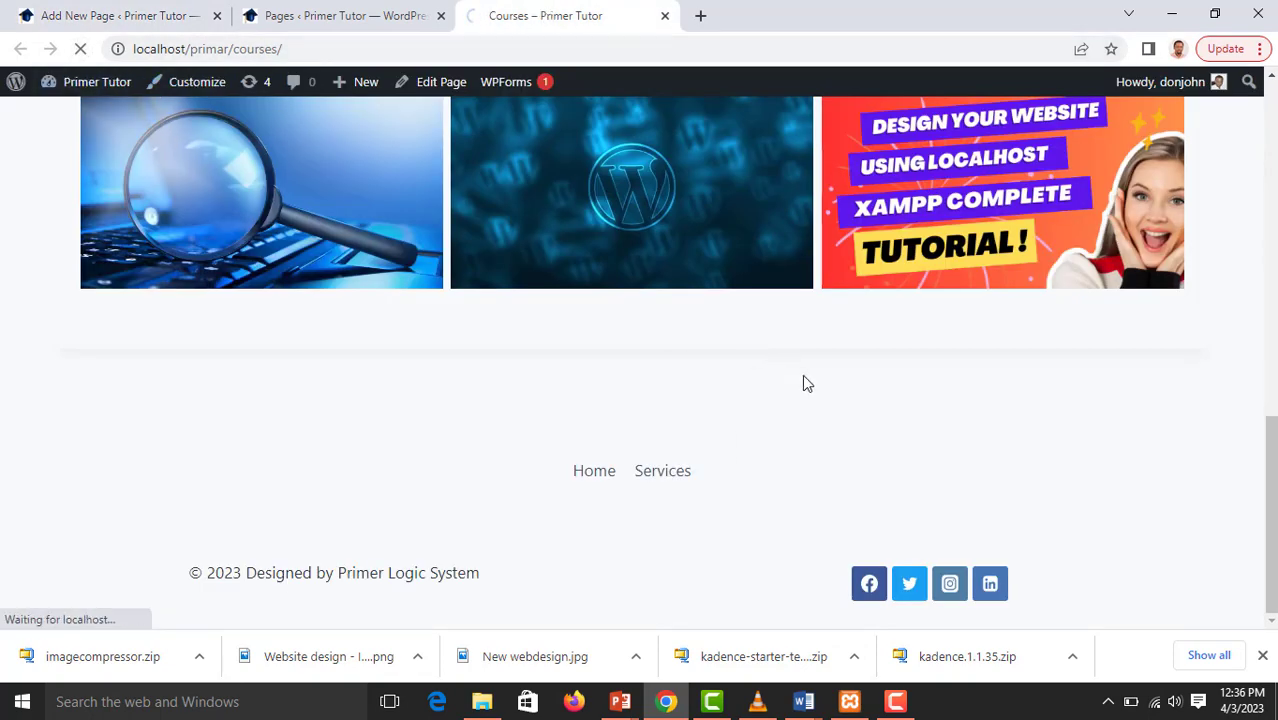
scroll(828, 391, up, 5)
scroll(804, 334, up, 2)
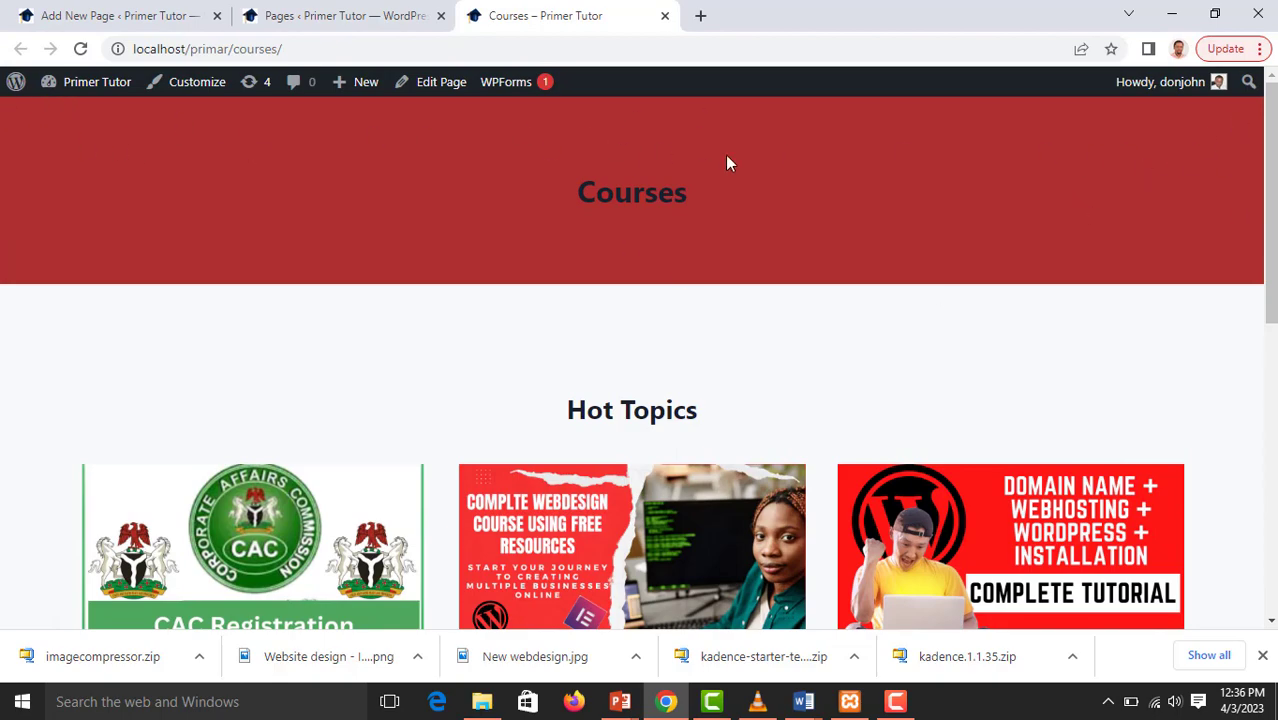
scroll(772, 203, down, 10)
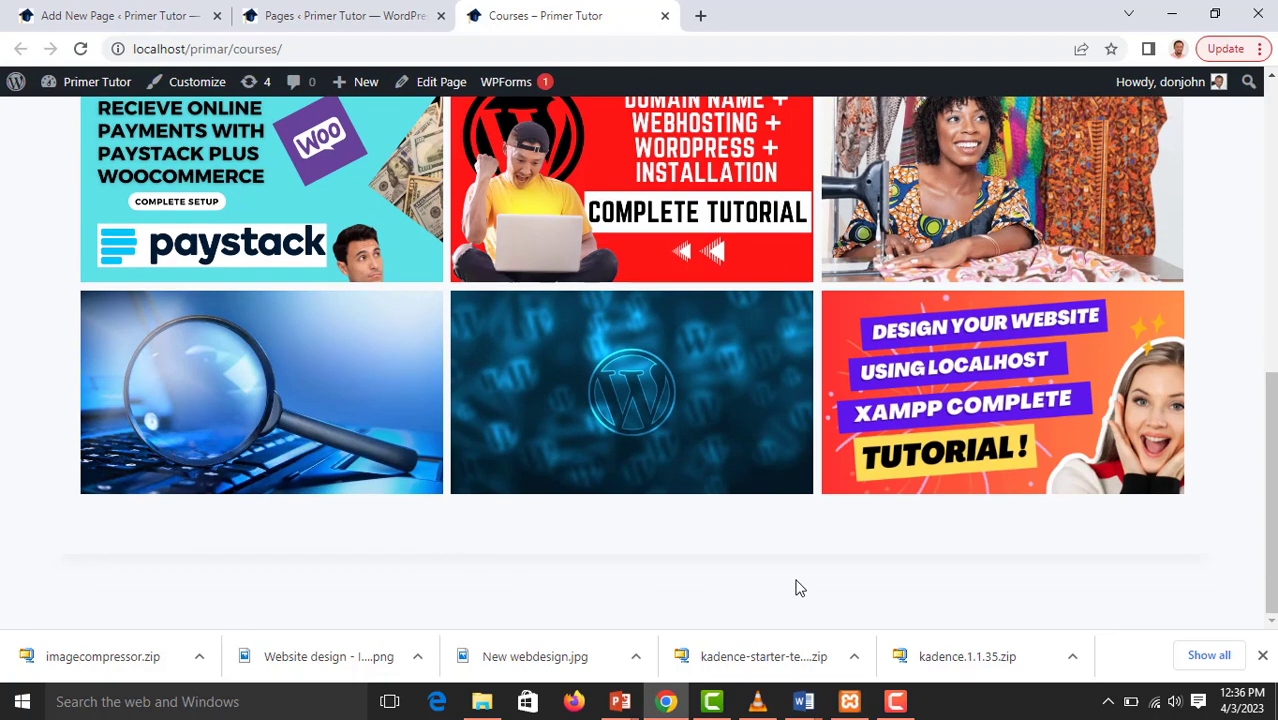
scroll(796, 500, up, 8)
scroll(859, 374, down, 5)
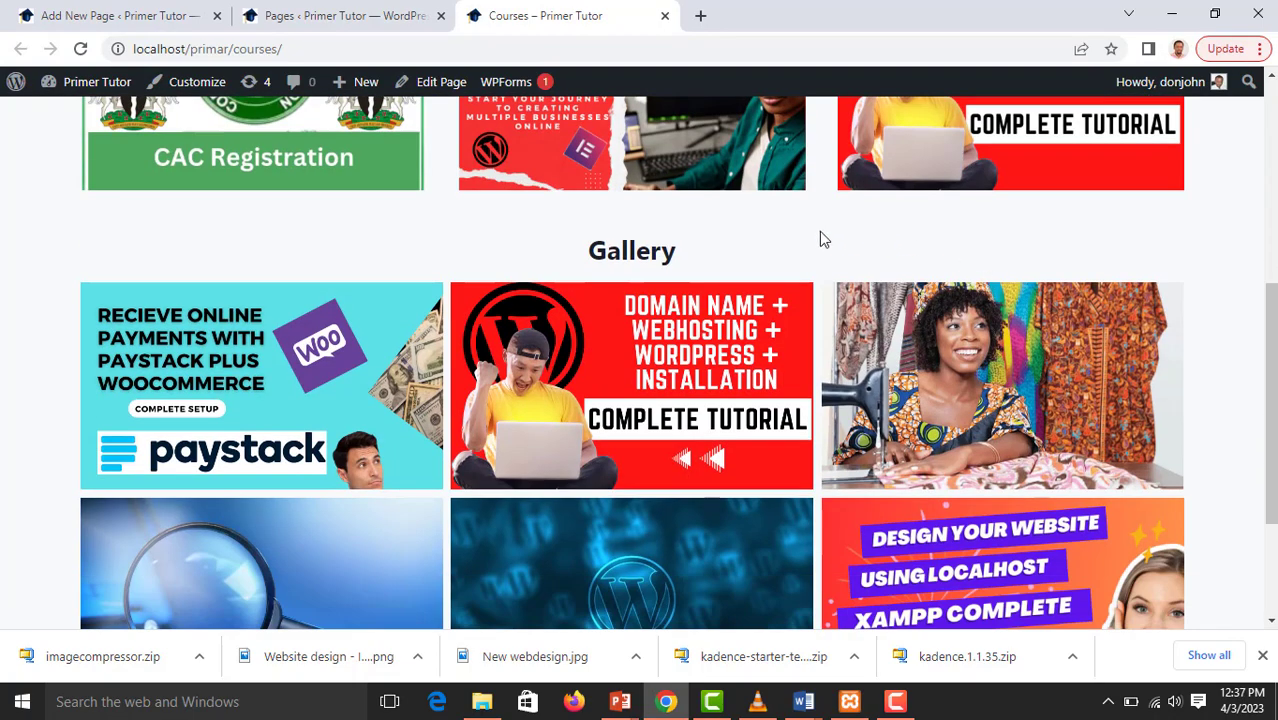
Leave the Courses editor, add a new page titled "Contact" and publish it
click(171, 18)
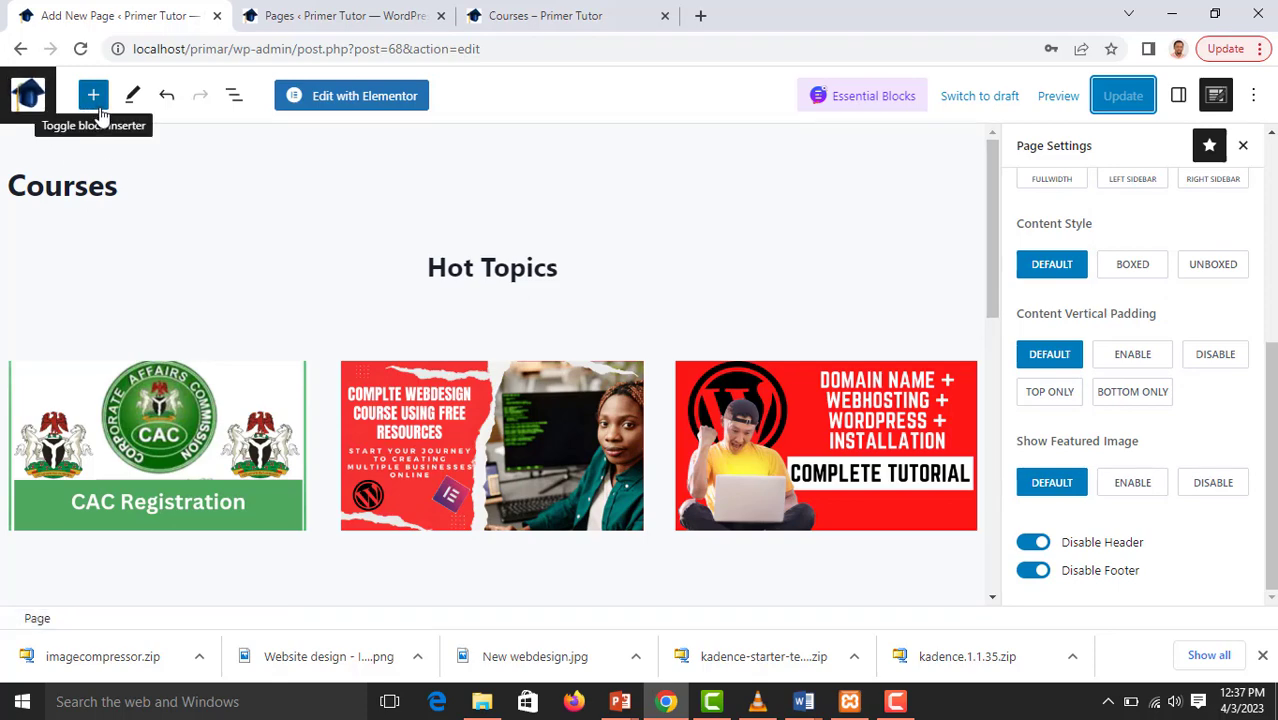
click(40, 106)
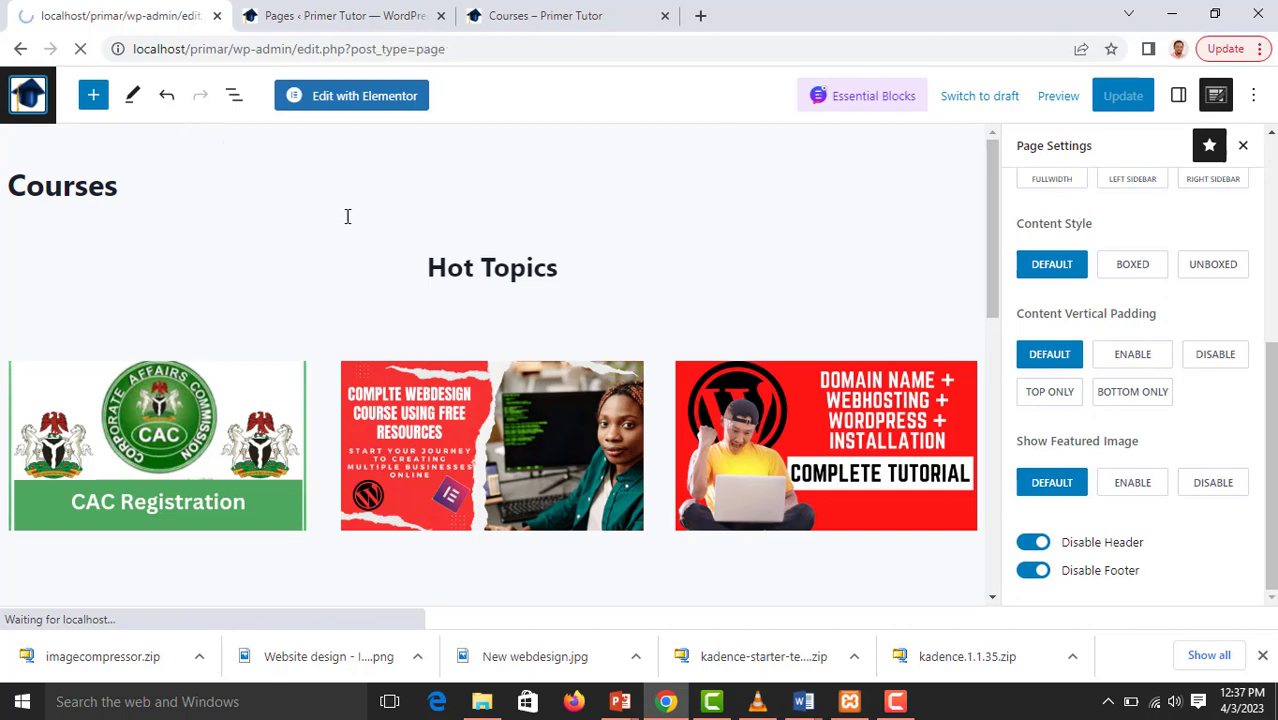
scroll(330, 222, down, 3)
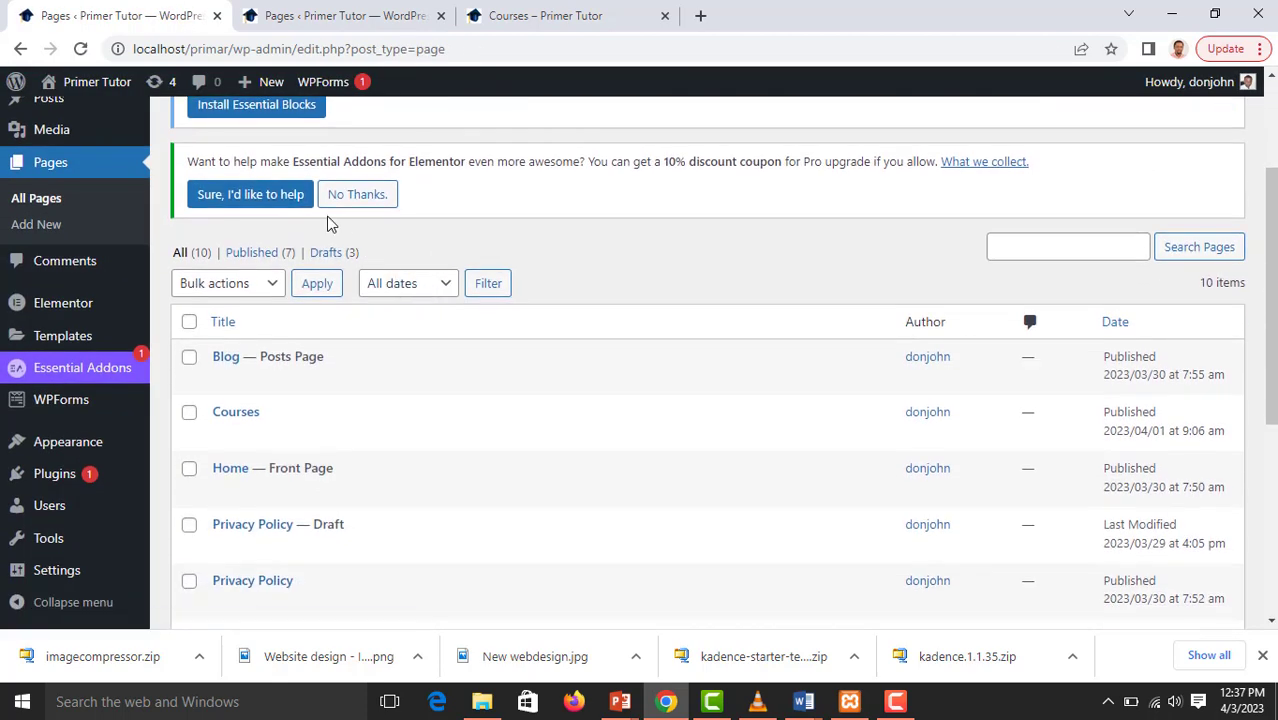
scroll(330, 222, up, 3)
click(268, 129)
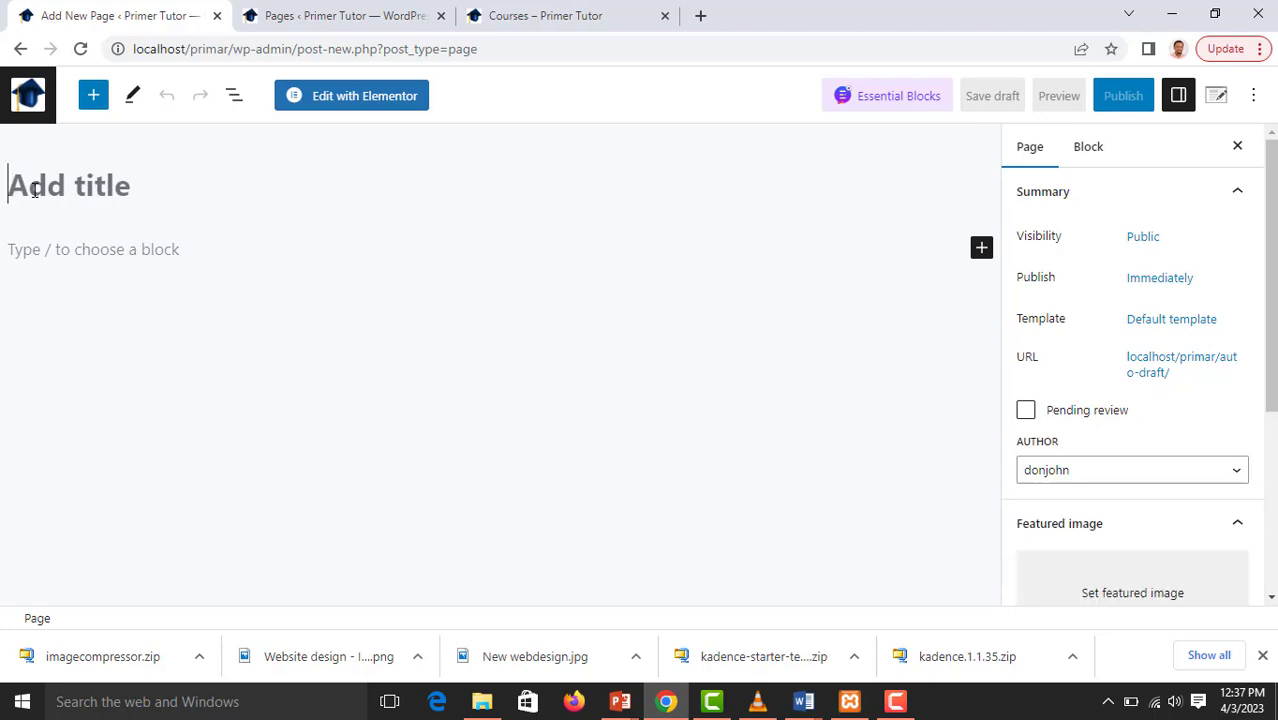
text(Conta)
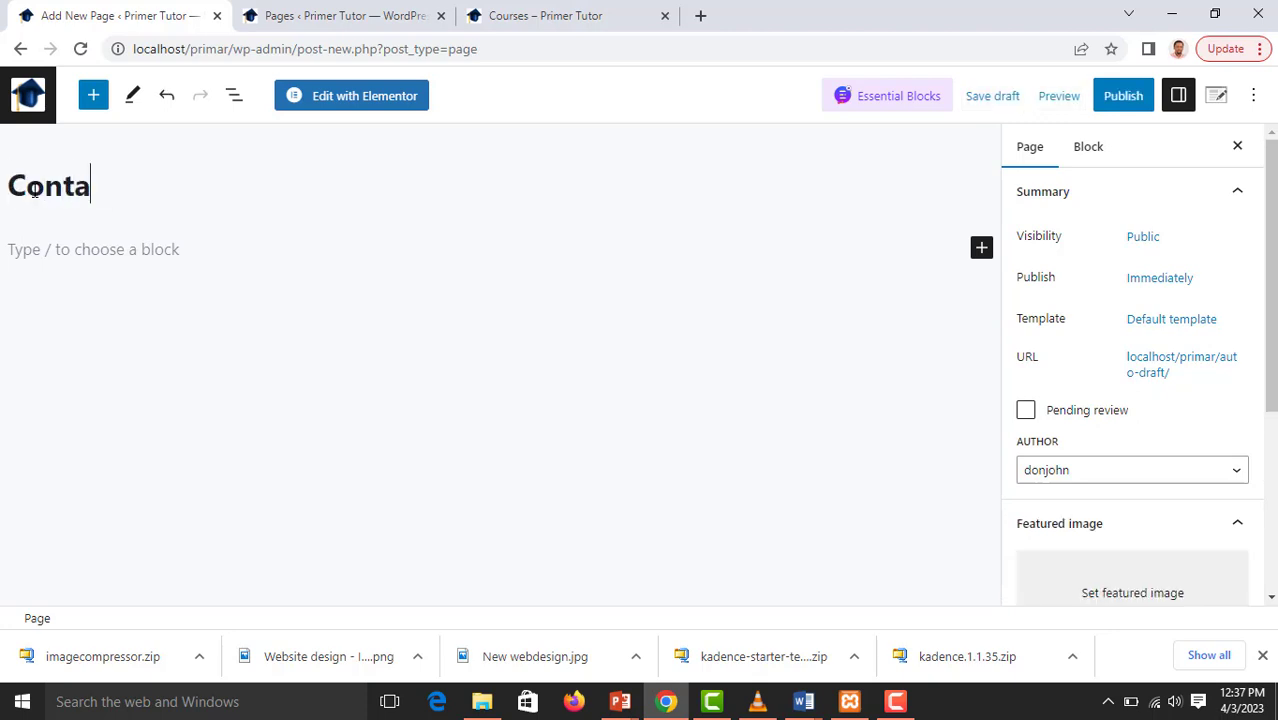
text(ct)
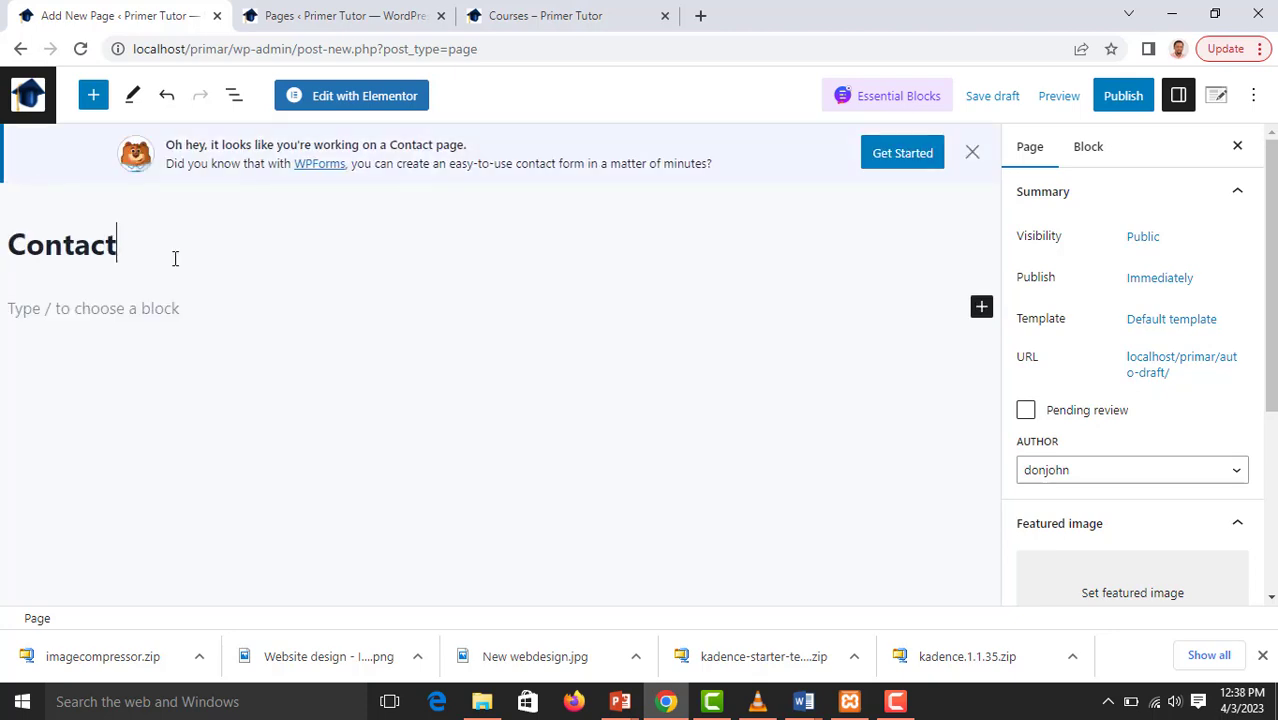
click(1133, 98)
click(1128, 99)
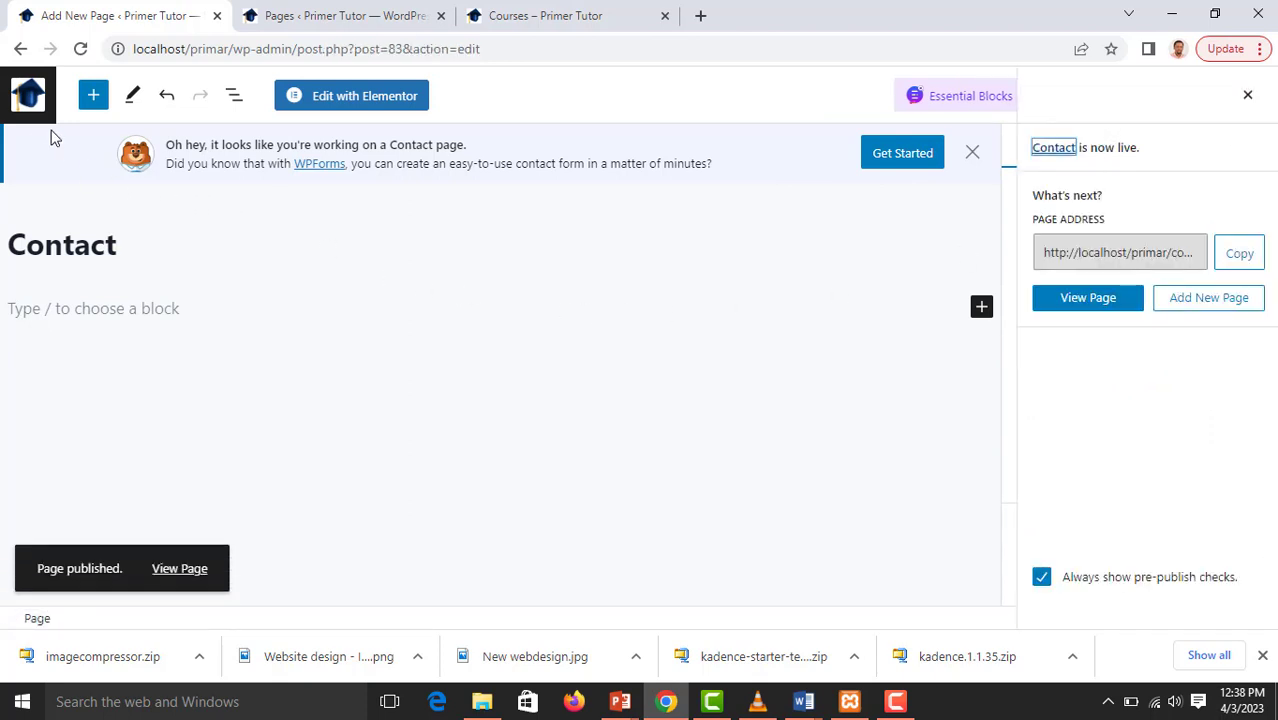
Close the Contact page's editor, reload the pages list and look through its entries
click(217, 16)
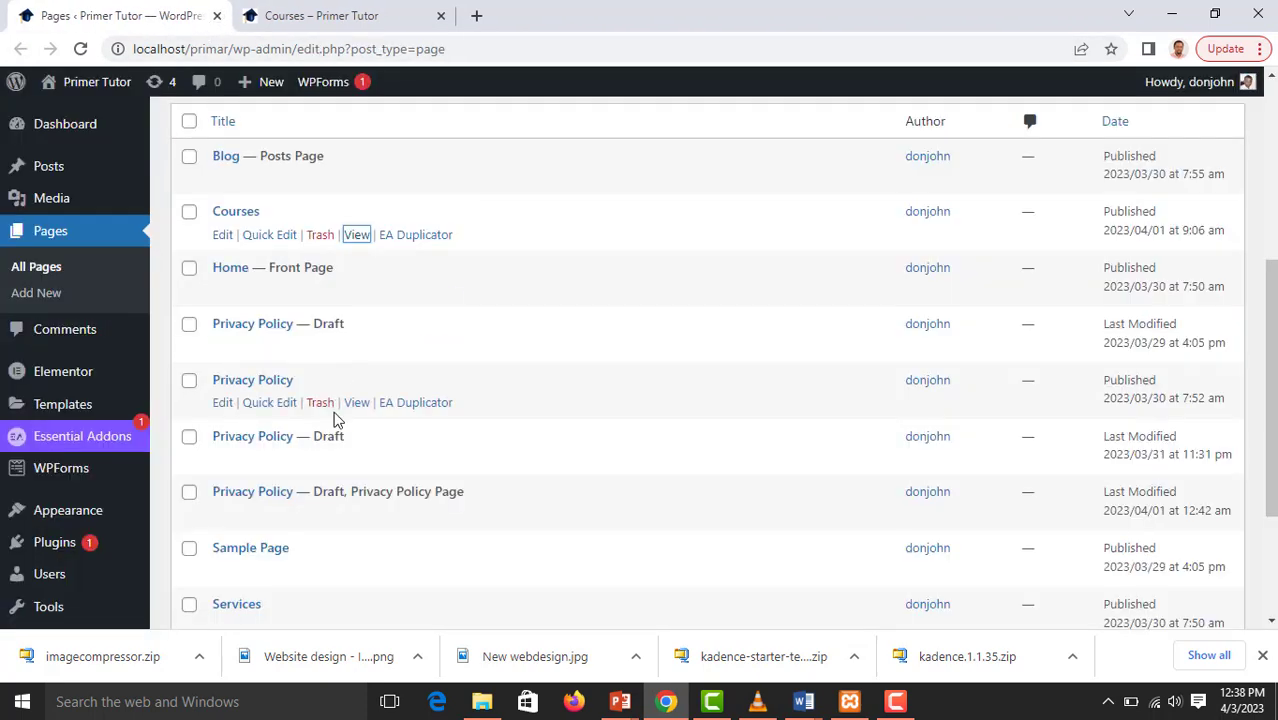
mouse_move(127, 88)
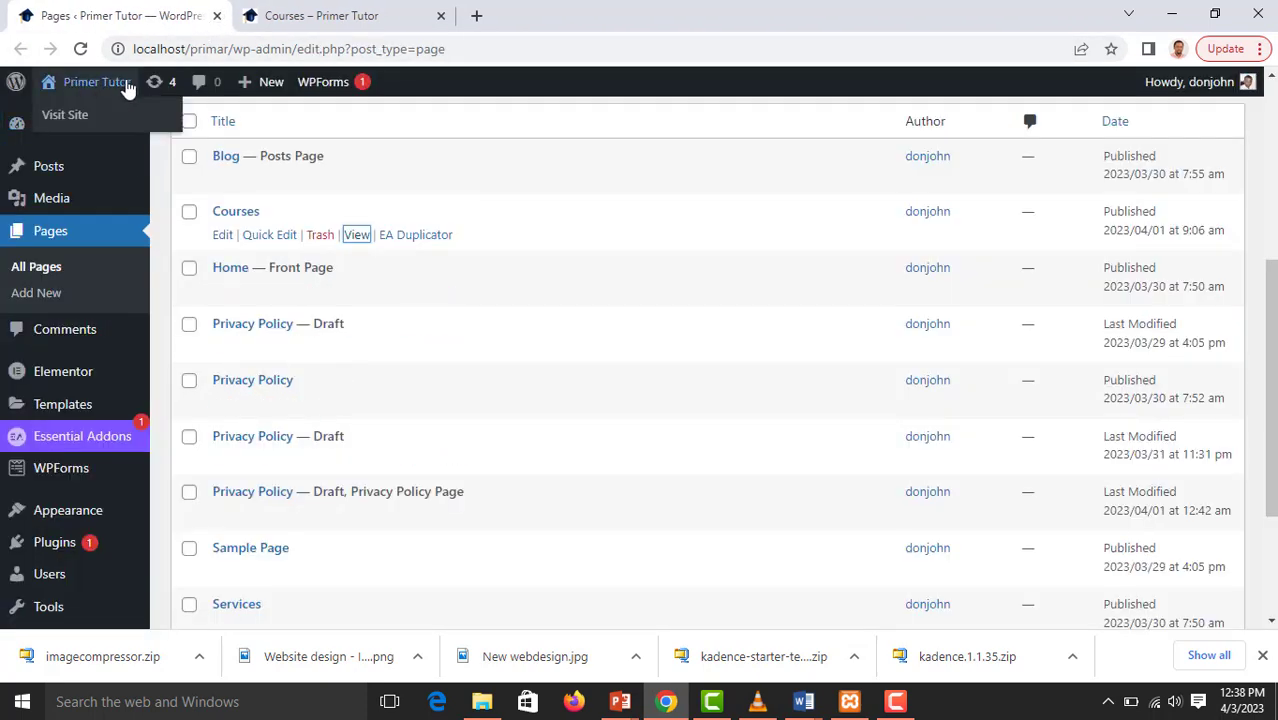
click(80, 48)
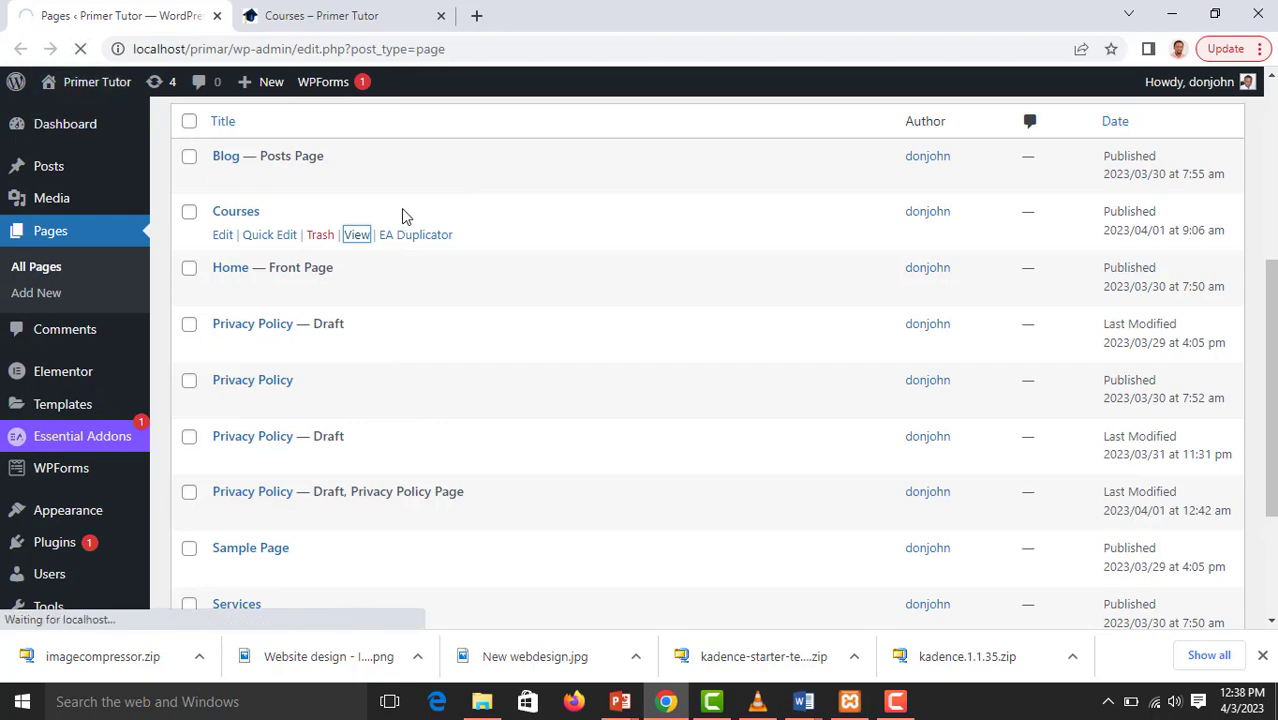
scroll(404, 222, down, 3)
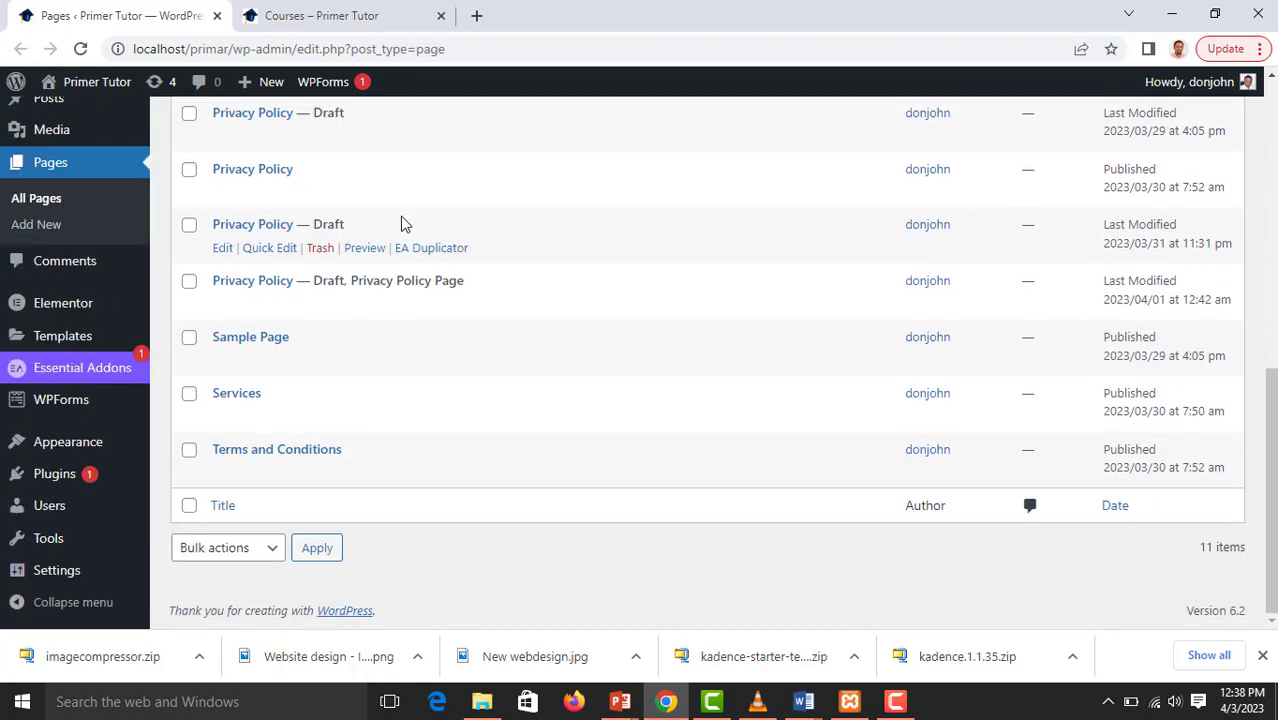
scroll(365, 388, up, 8)
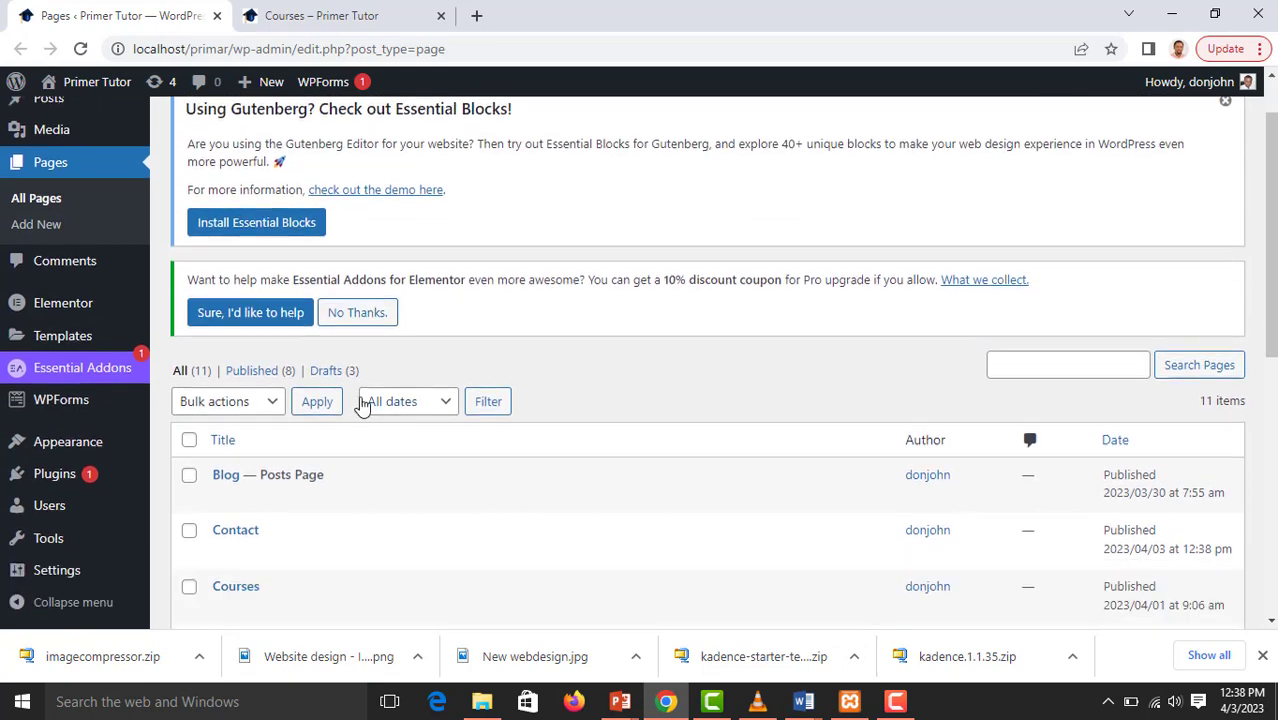
scroll(362, 403, down, 5)
scroll(394, 271, up, 1)
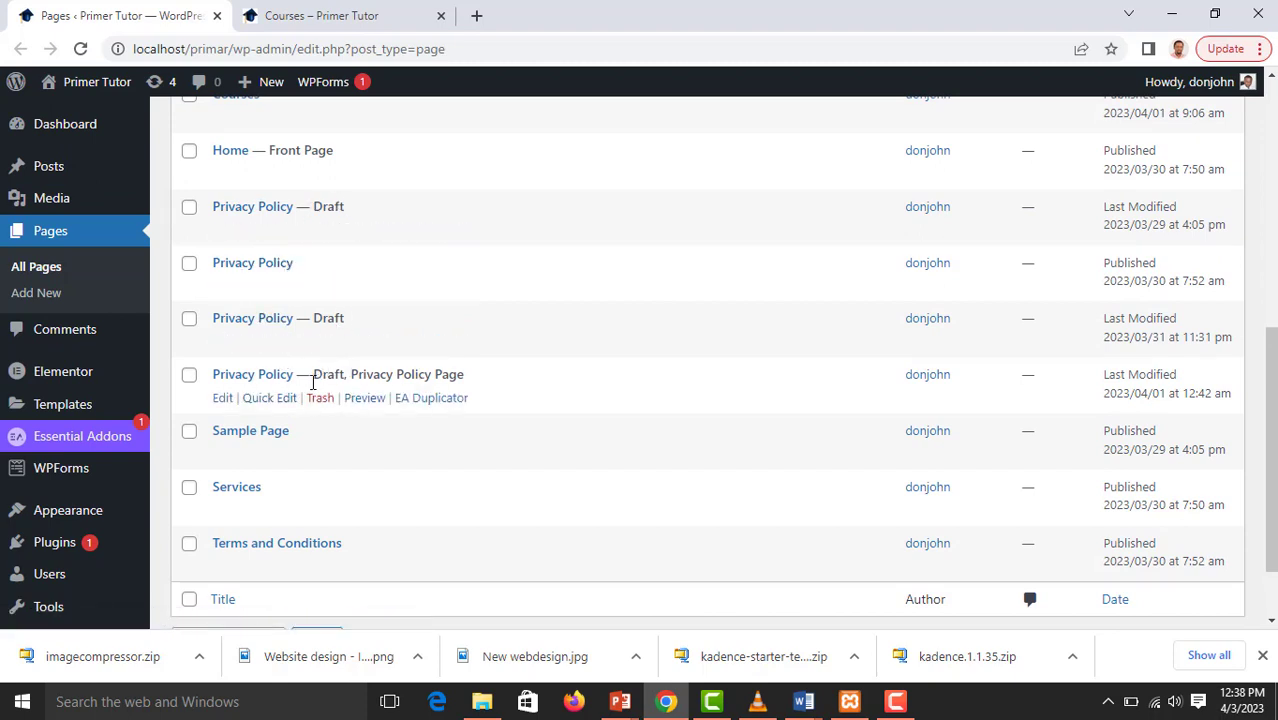
Open the Privacy Policy draft marked as Privacy Policy Page for editing and review its suggested text through the last section
click(240, 374)
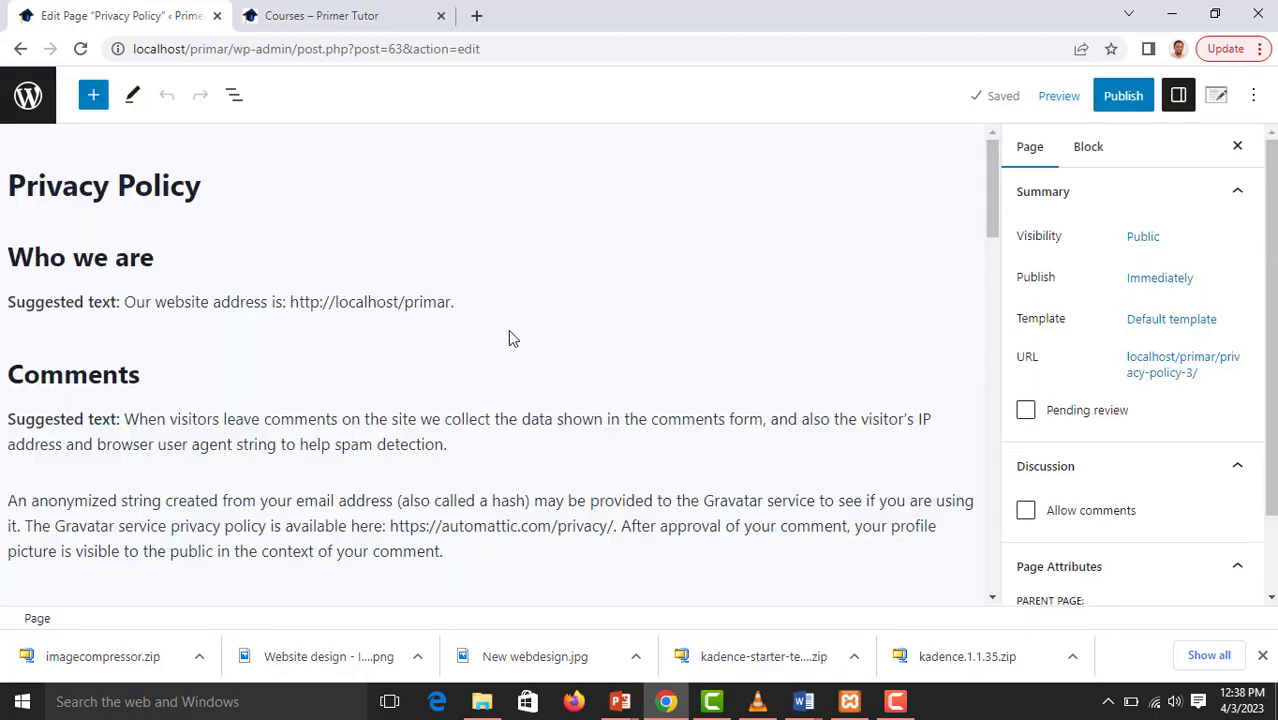
scroll(185, 230, down, 5)
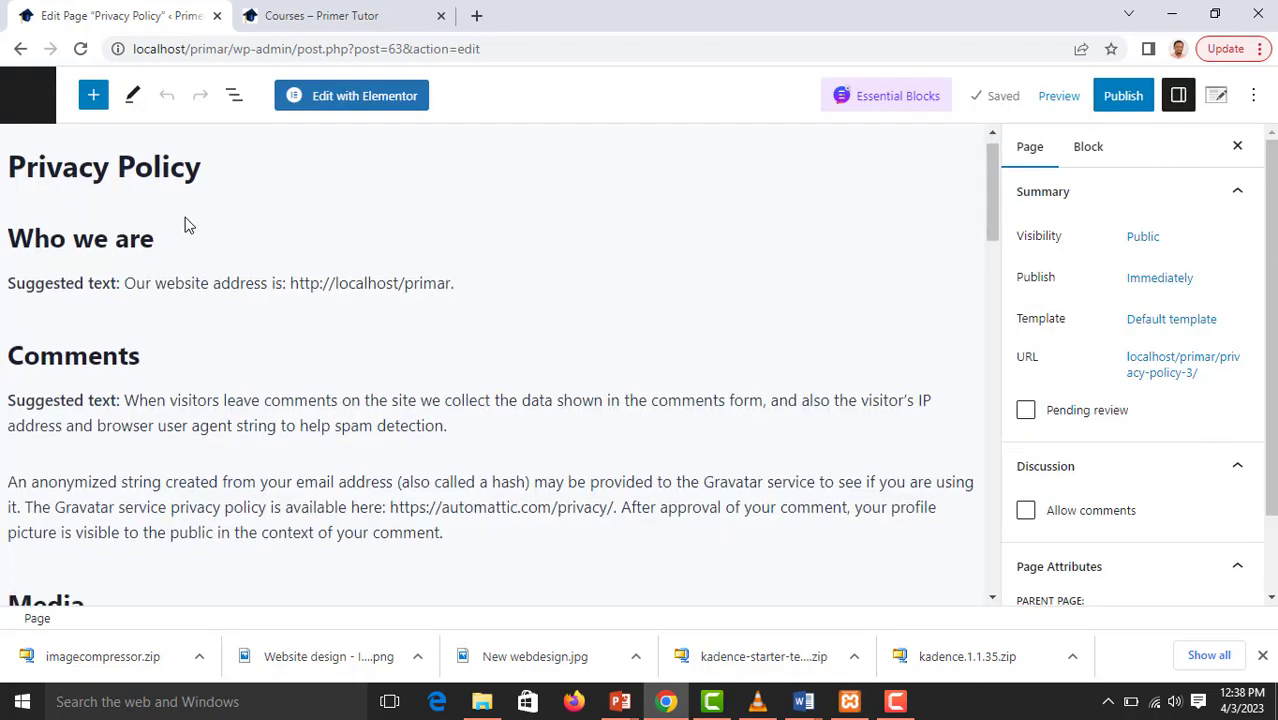
scroll(158, 365, down, 10)
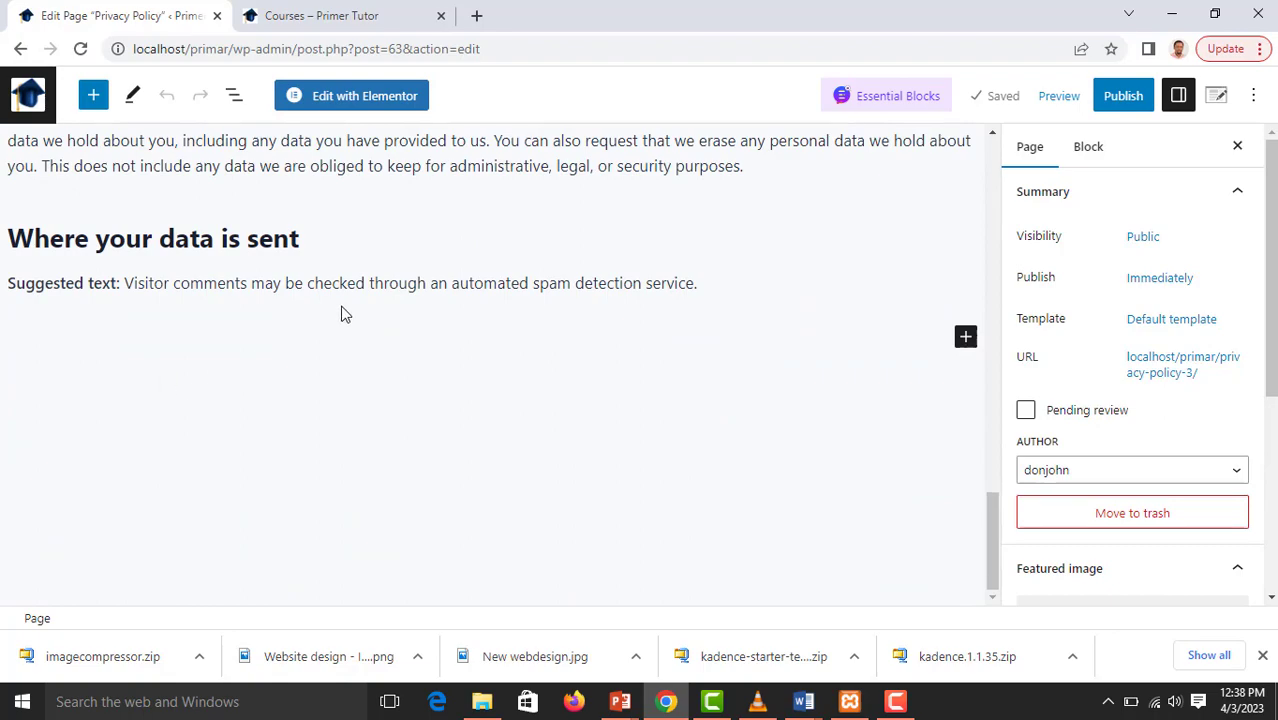
scroll(345, 310, up, 8)
scroll(348, 307, up, 4)
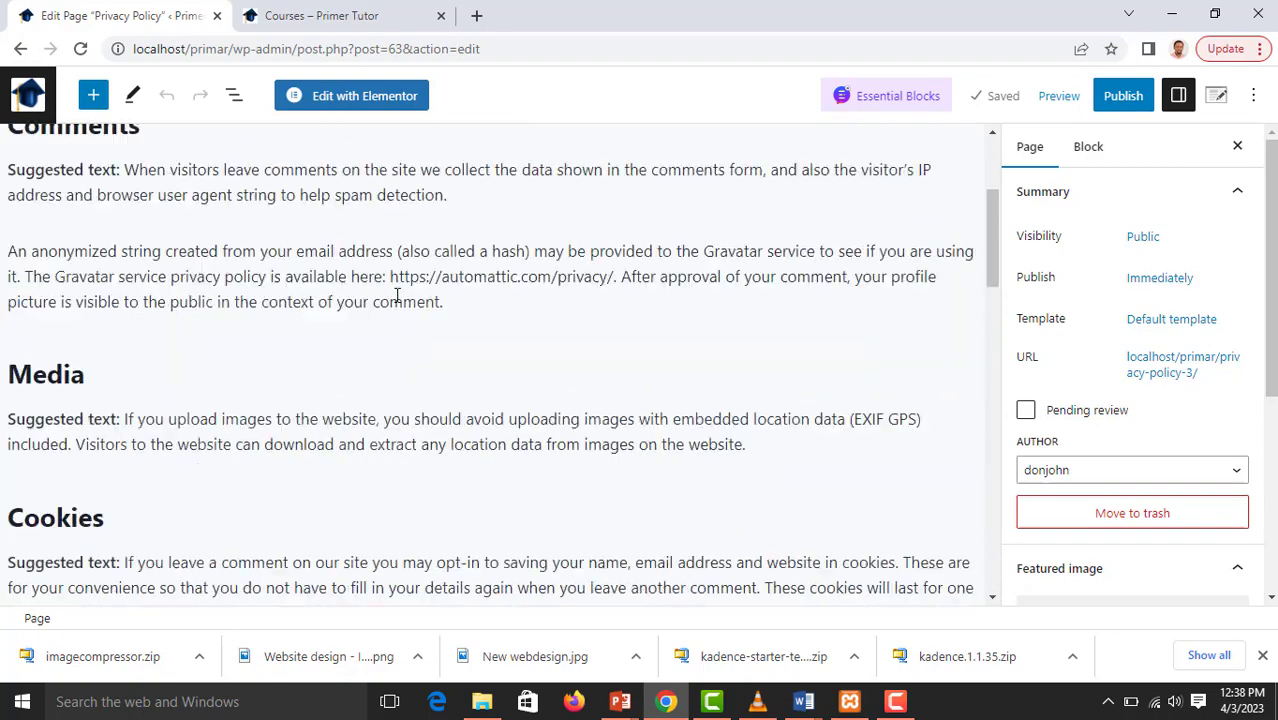
scroll(598, 233, up, 3)
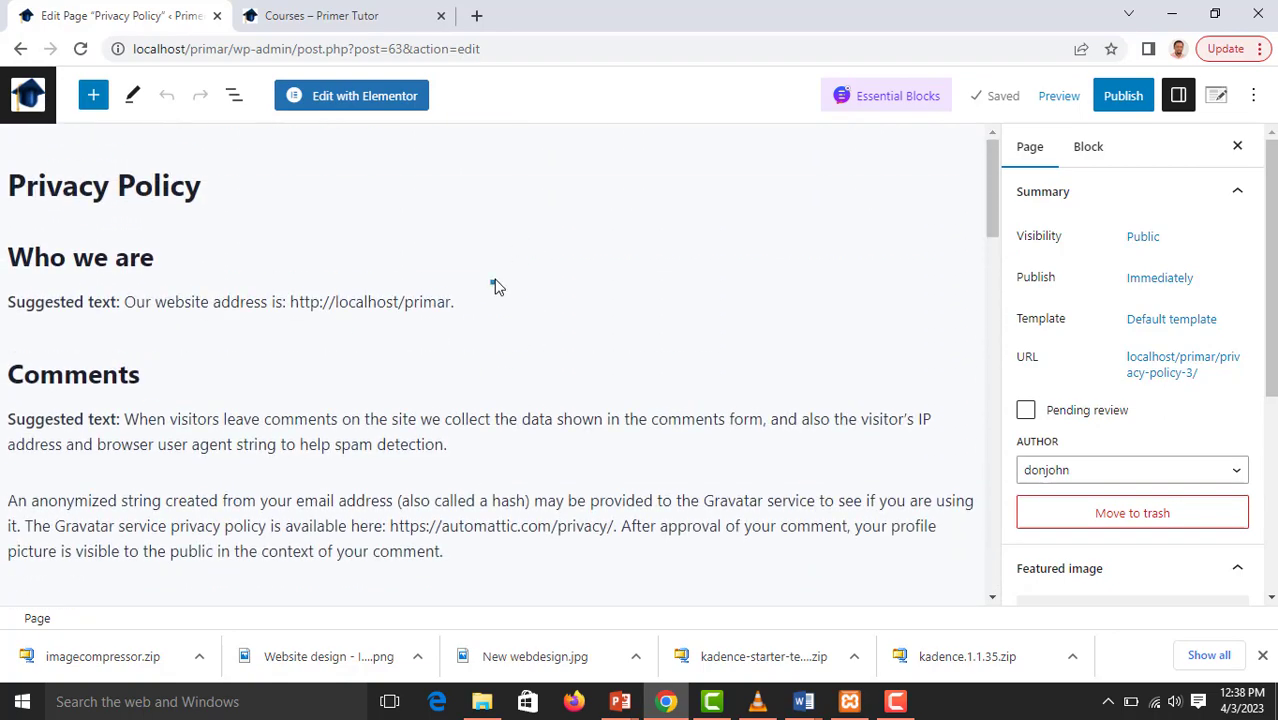
Publish the Privacy Policy page and return to the pages list
mouse_move(496, 285)
click(1126, 102)
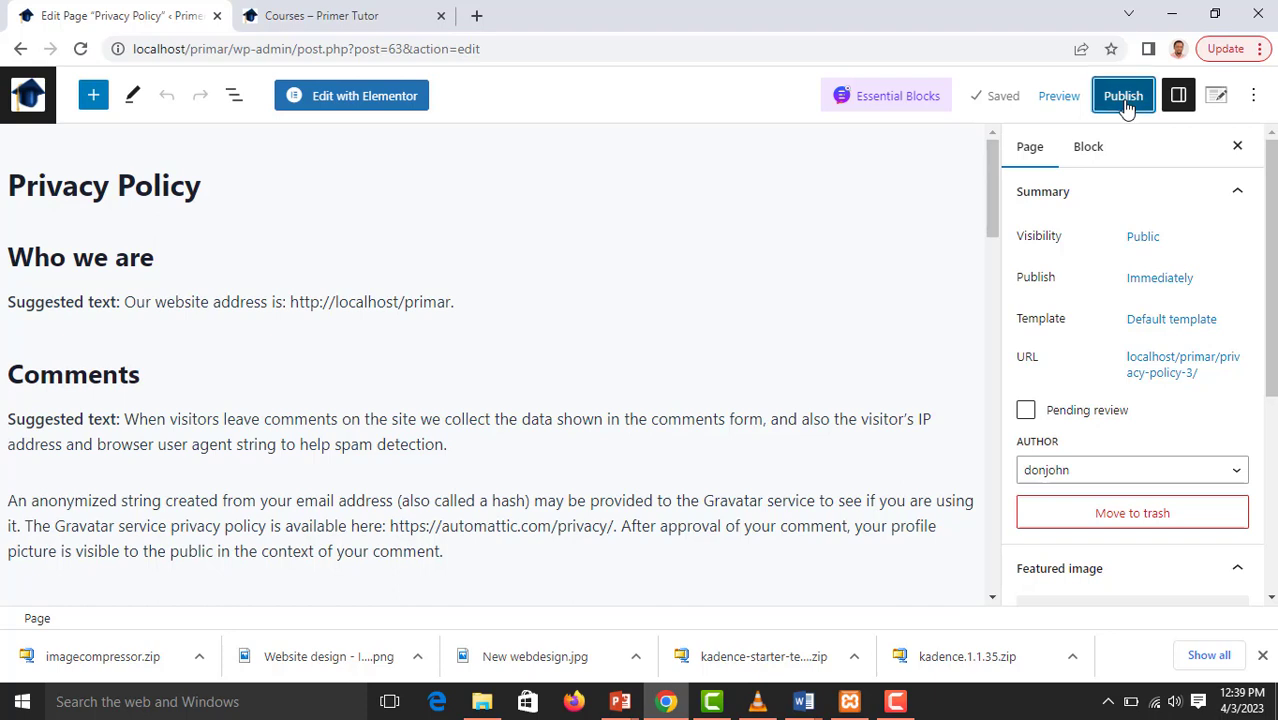
click(1110, 105)
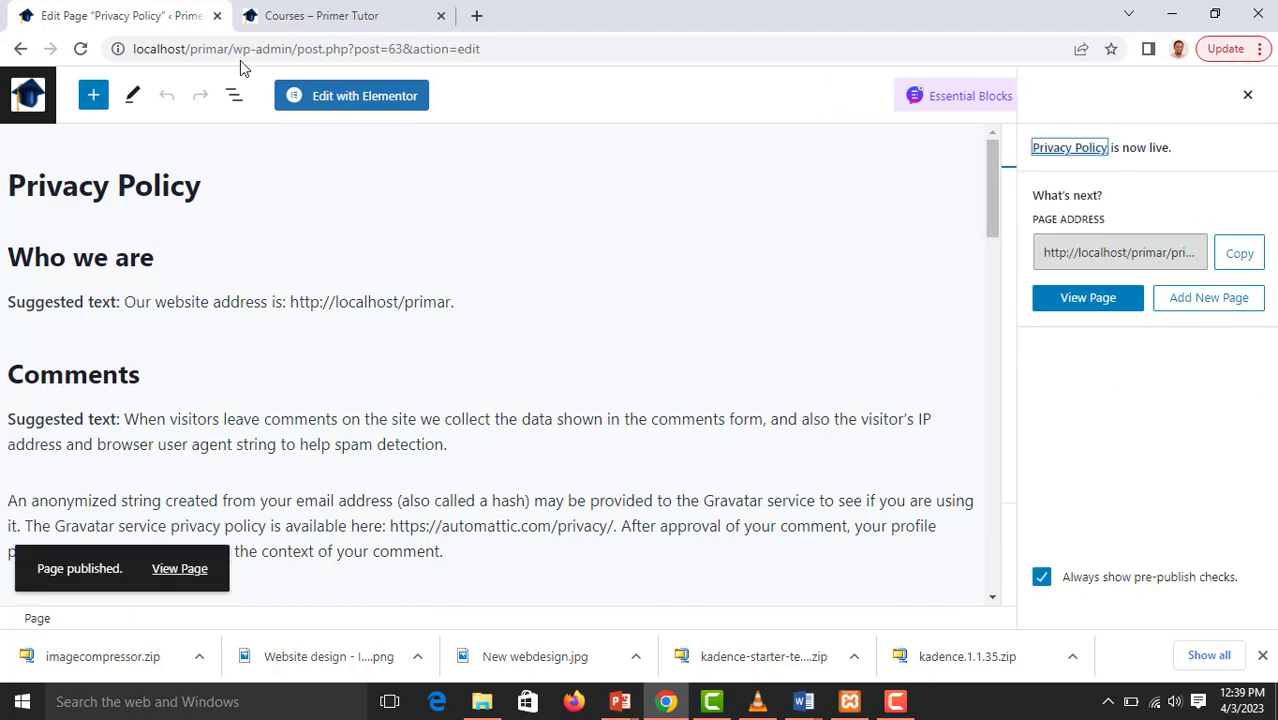
click(45, 97)
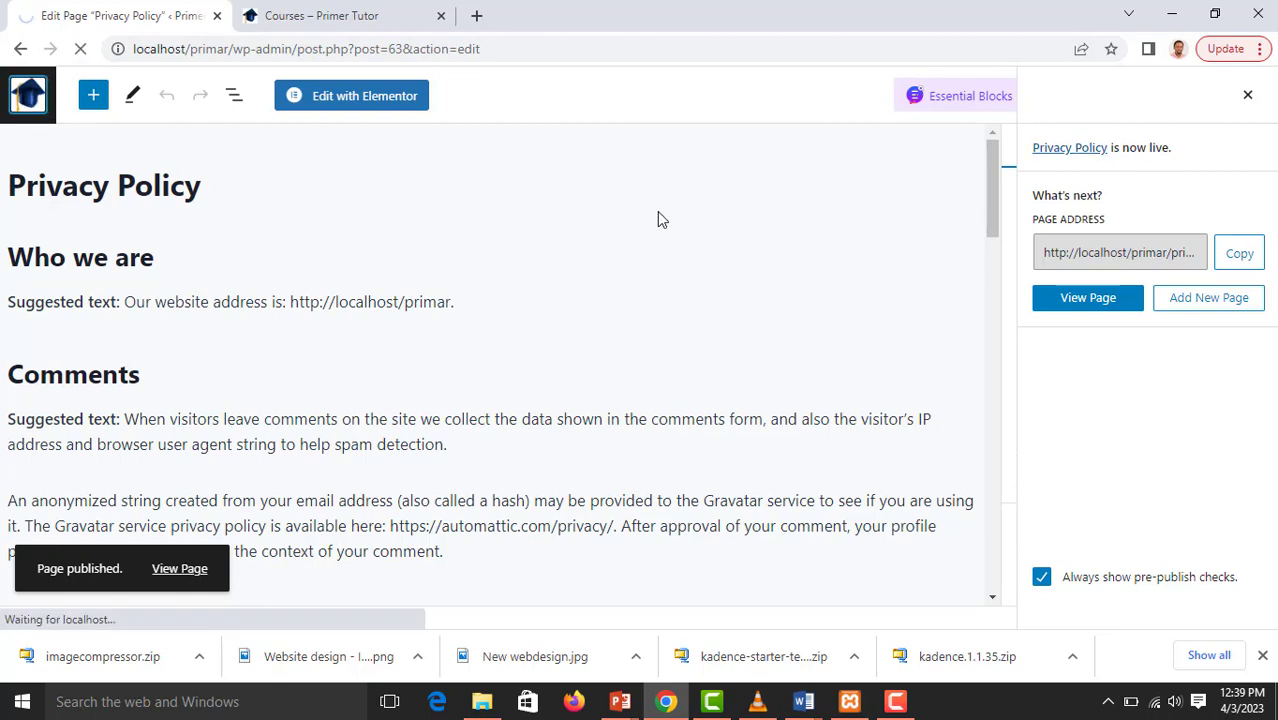
Move both Privacy Policy drafts and the published entry marked Privacy Policy Page to the trash with one bulk action
scroll(620, 240, down, 5)
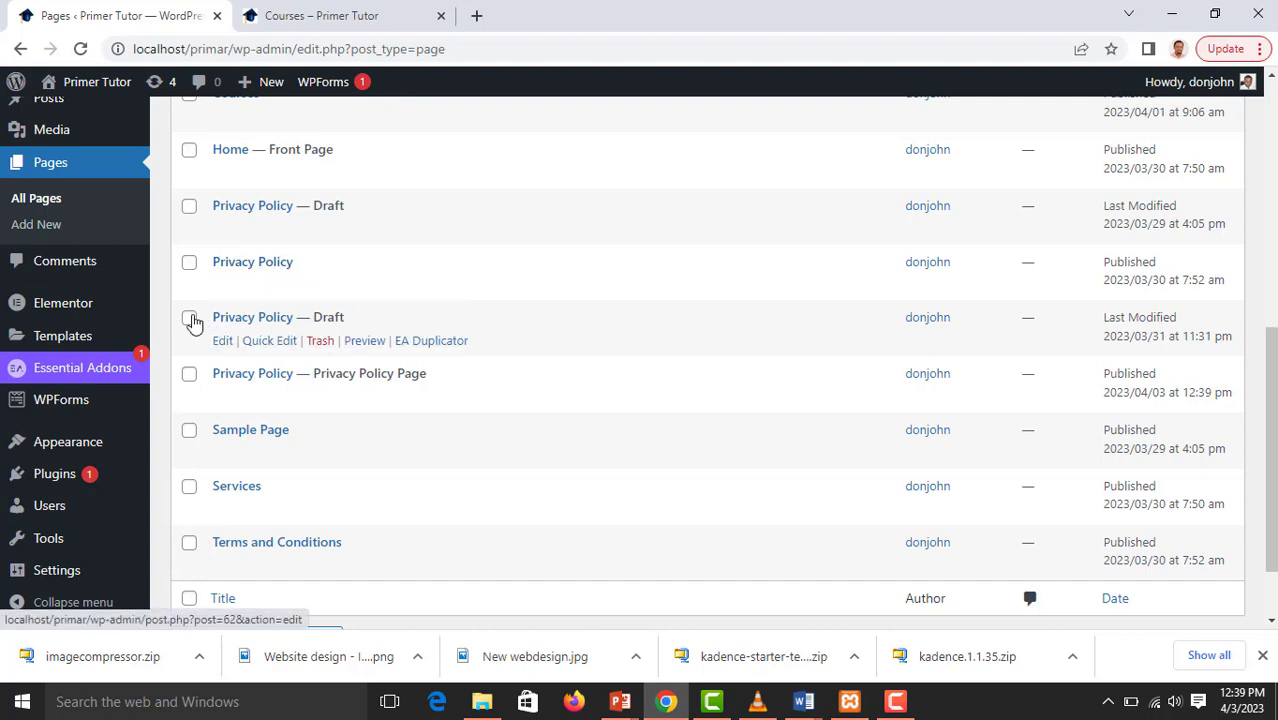
click(190, 319)
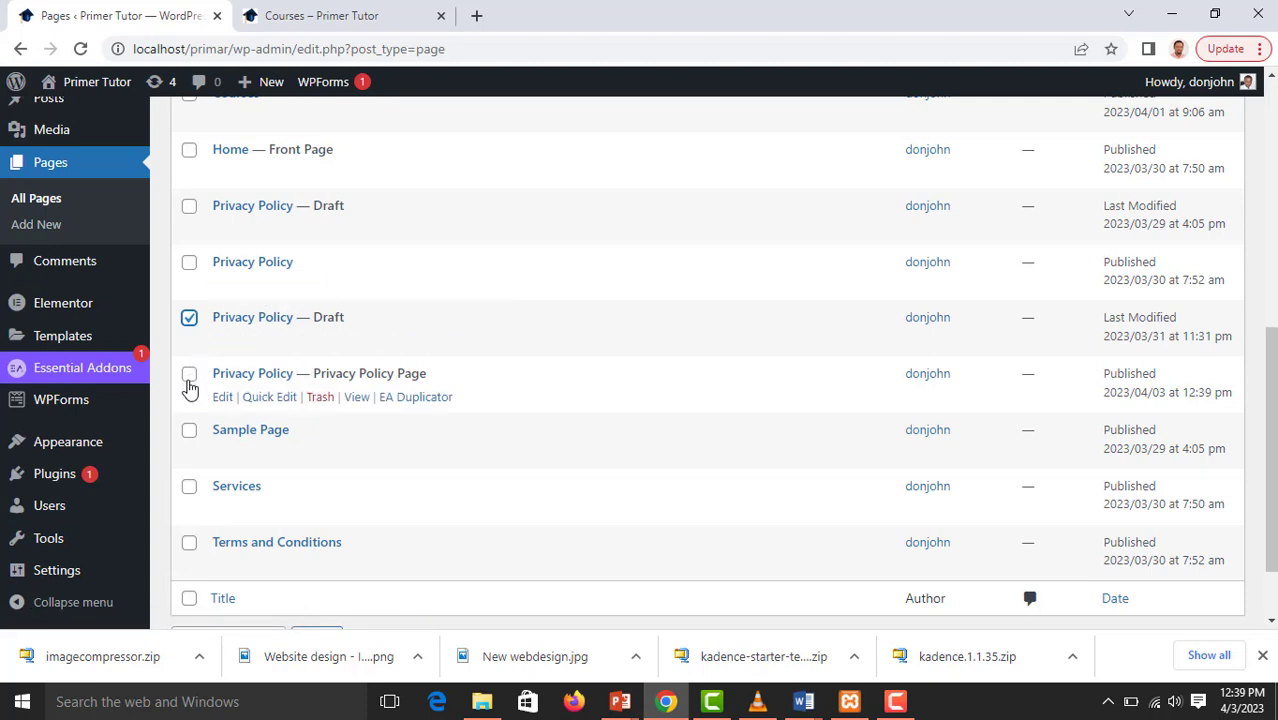
click(190, 379)
click(190, 207)
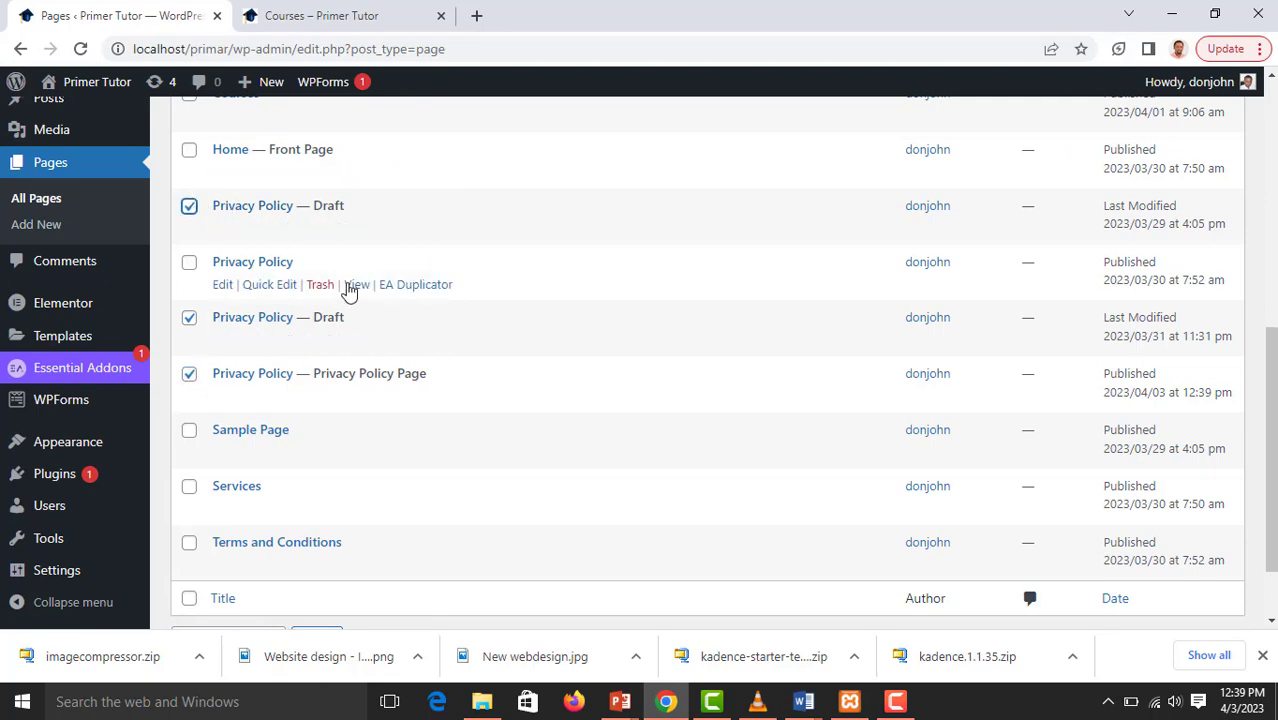
scroll(348, 287, up, 4)
scroll(348, 290, up, 1)
scroll(348, 285, down, 1)
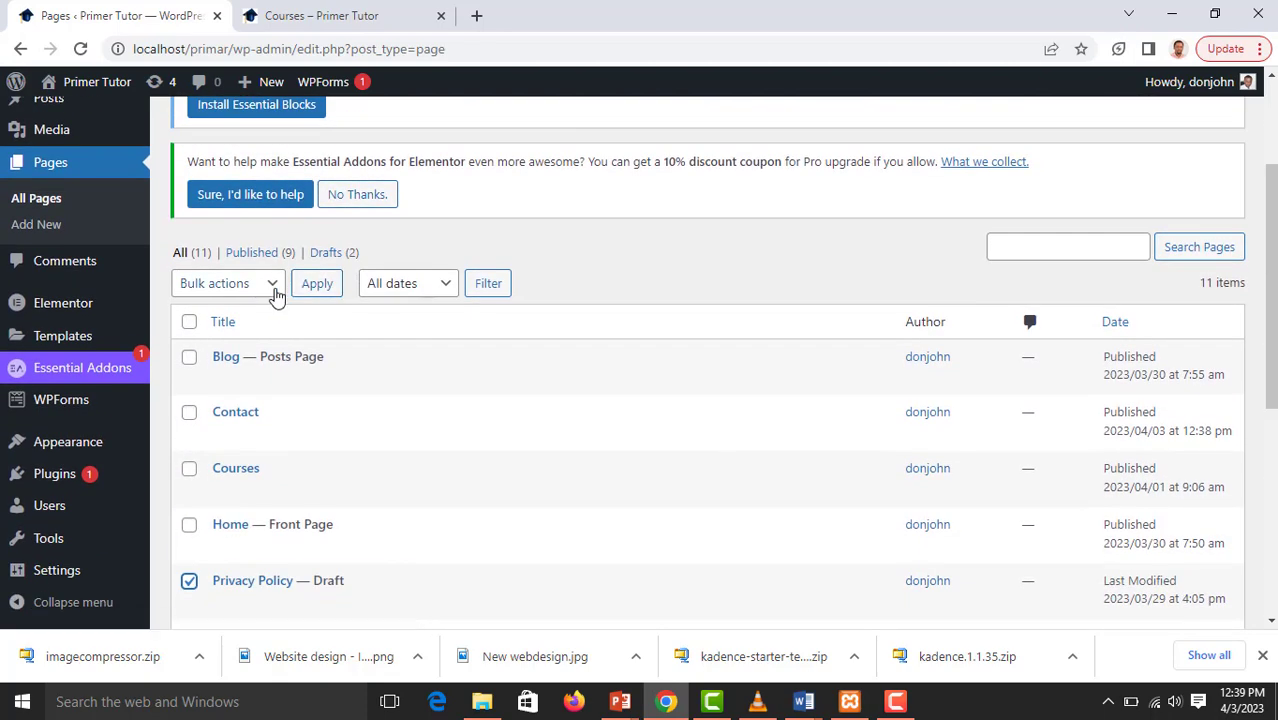
click(273, 292)
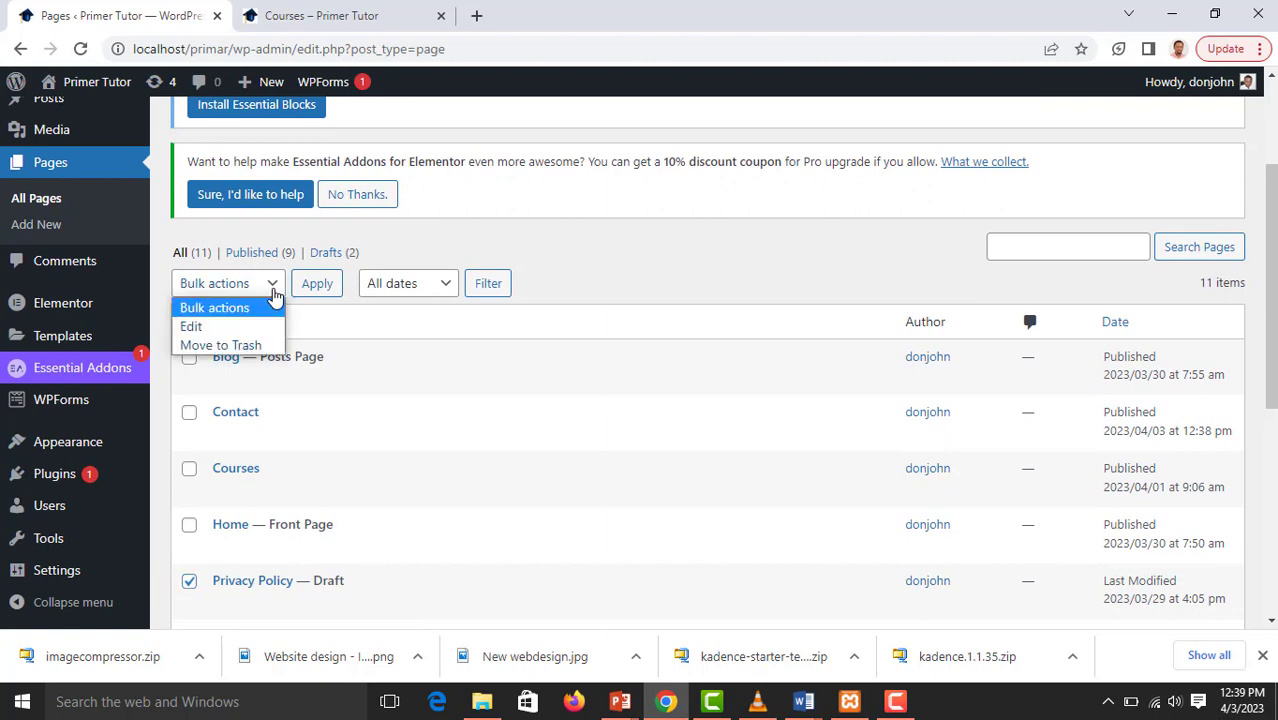
click(240, 346)
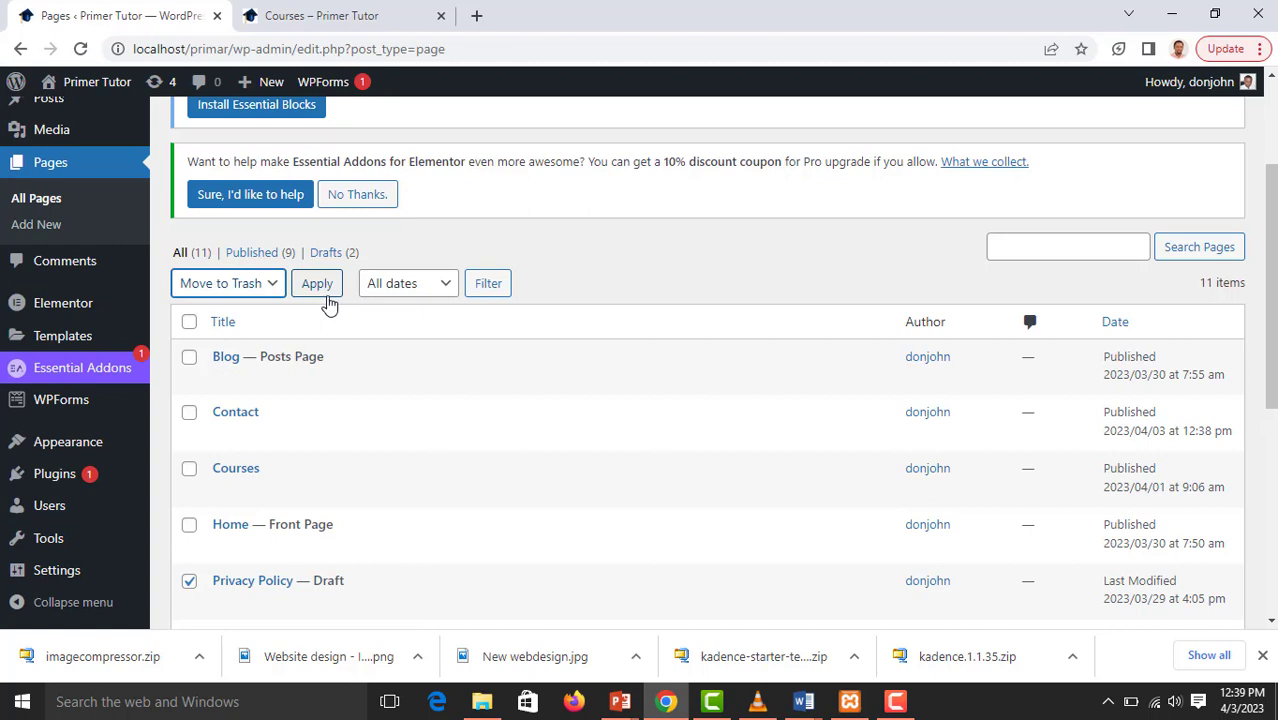
scroll(328, 304, down, 3)
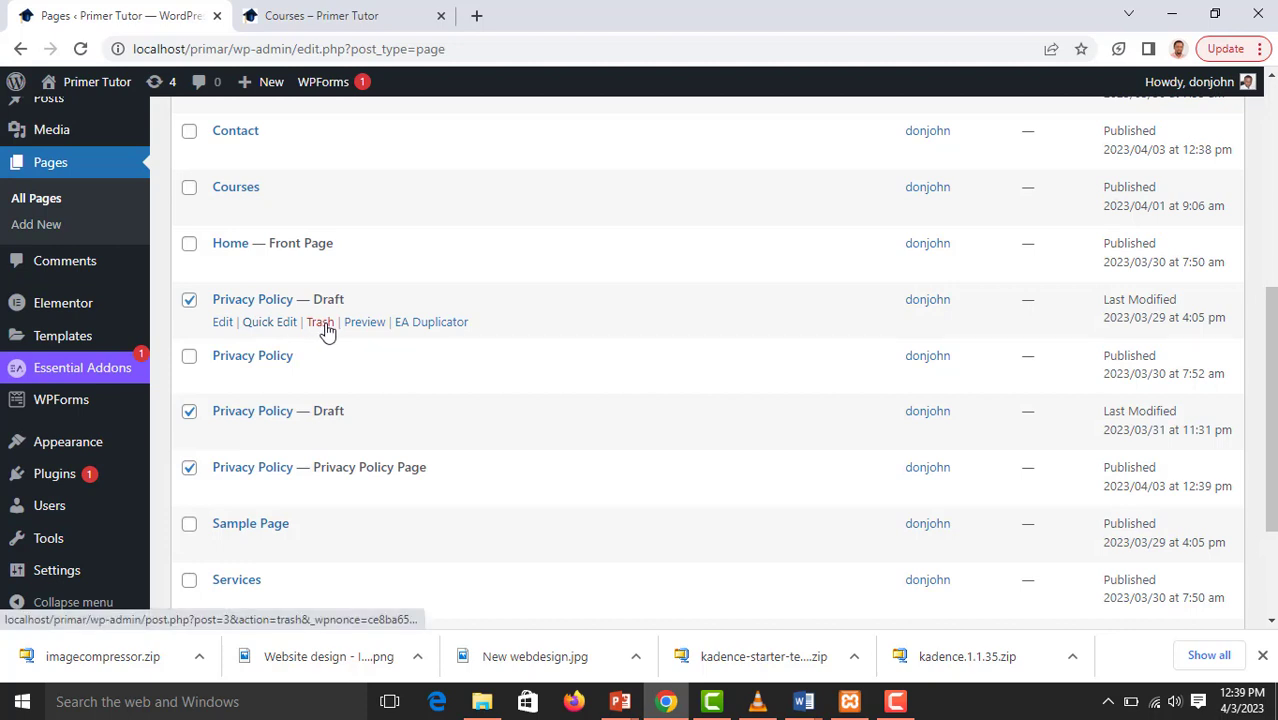
scroll(322, 330, up, 2)
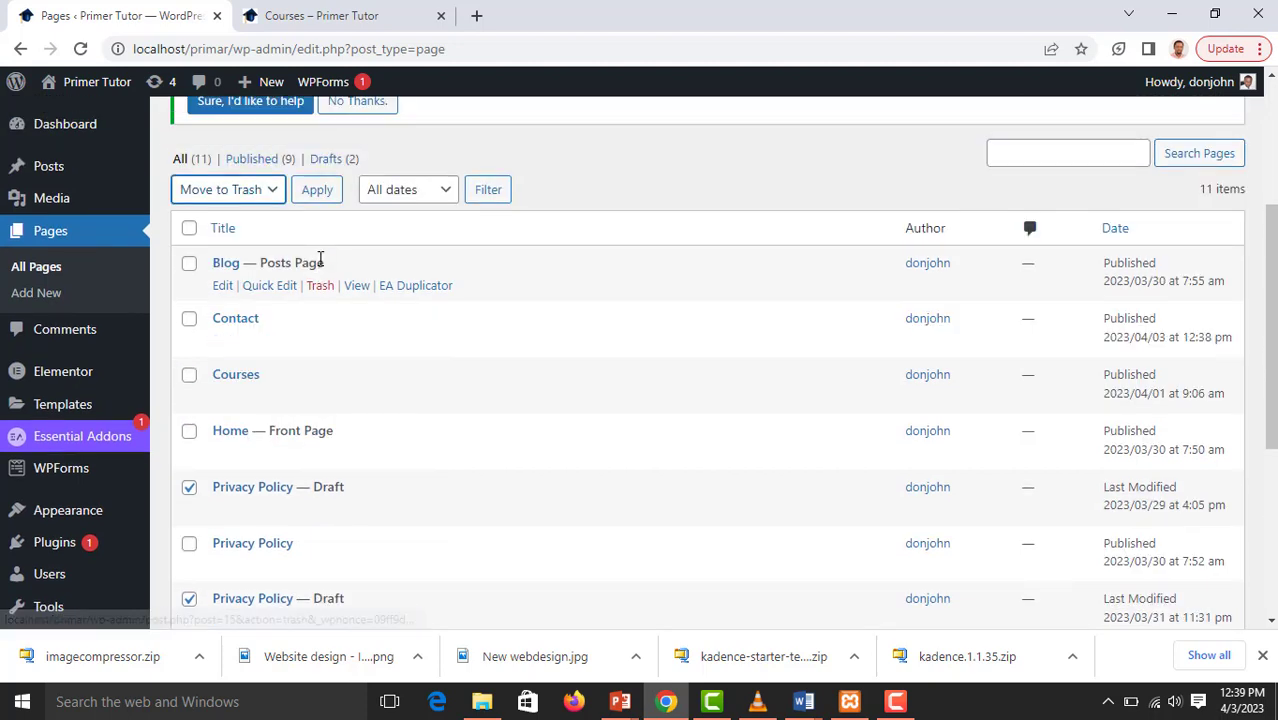
click(317, 195)
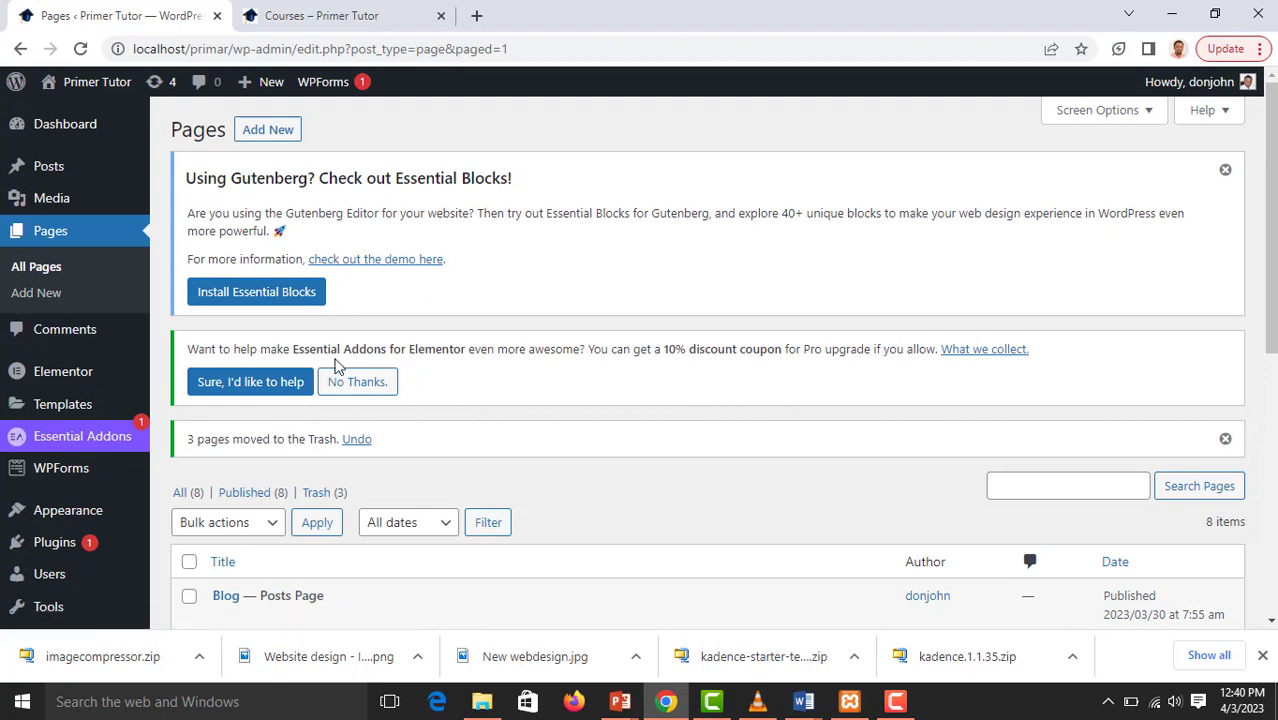
Open the trashed pages and permanently delete all the Privacy Policy entries there with one bulk action
scroll(332, 365, down, 4)
scroll(337, 371, down, 1)
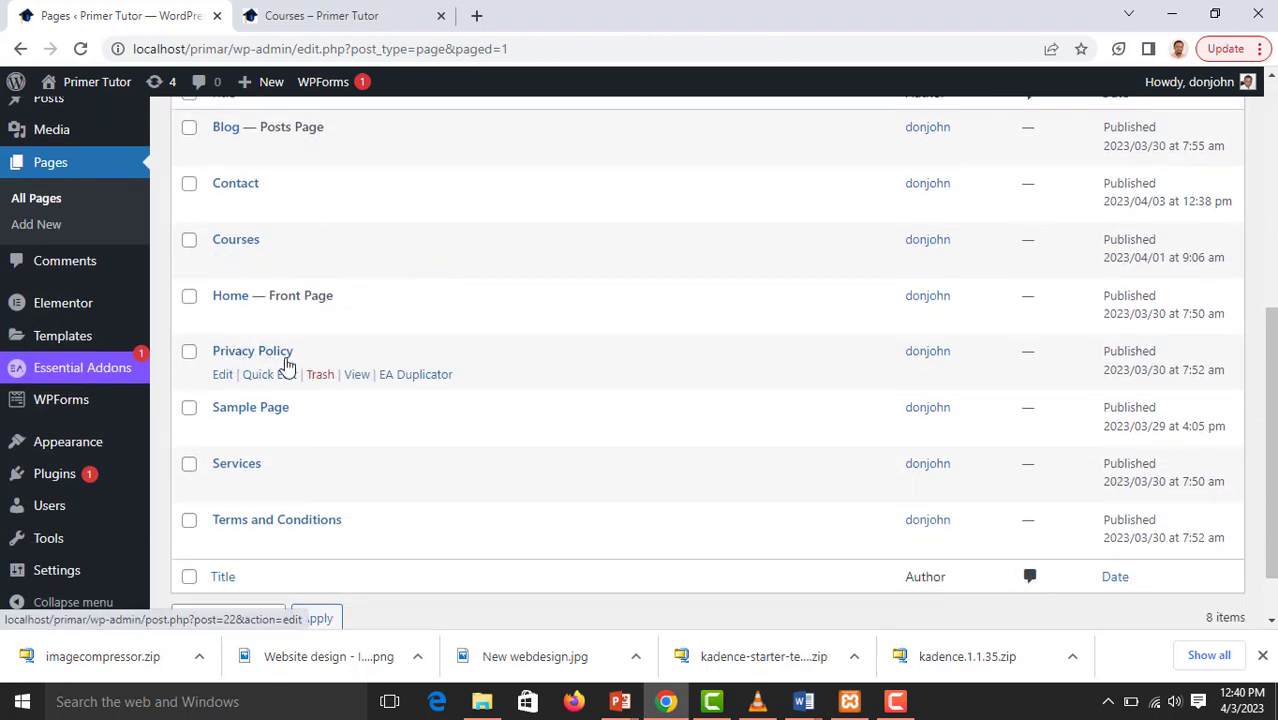
scroll(305, 347, up, 5)
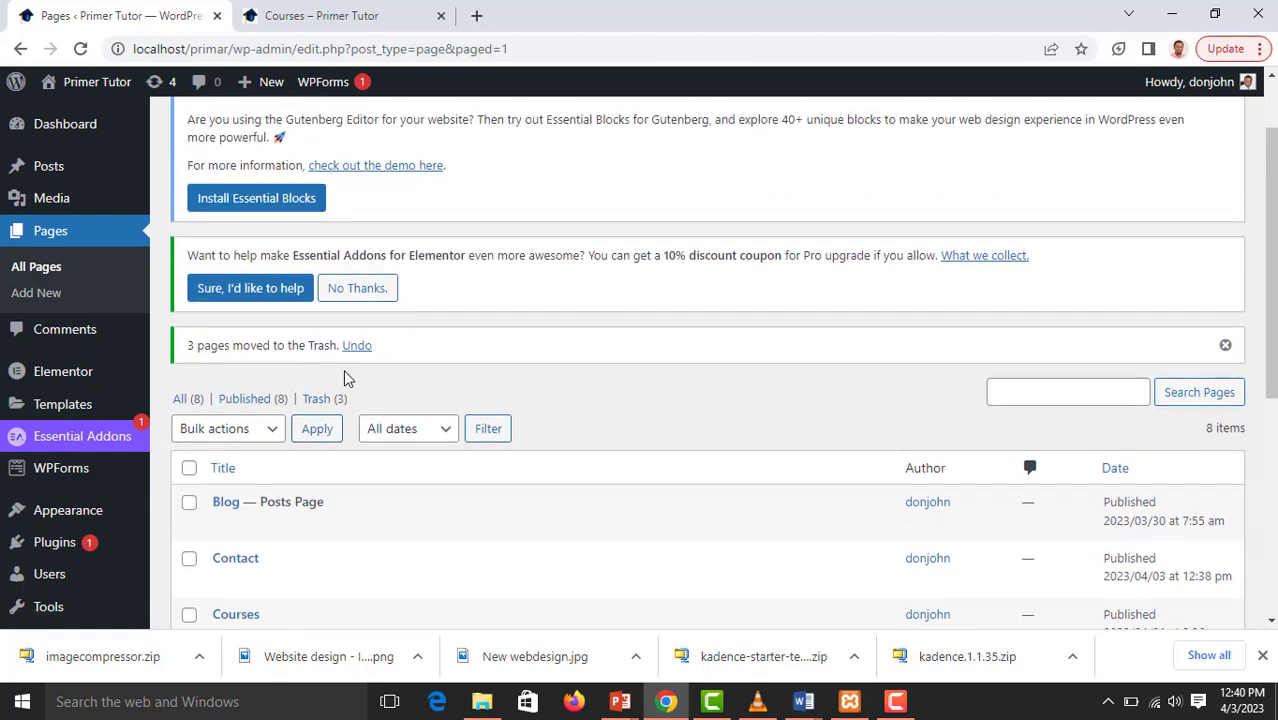
click(318, 400)
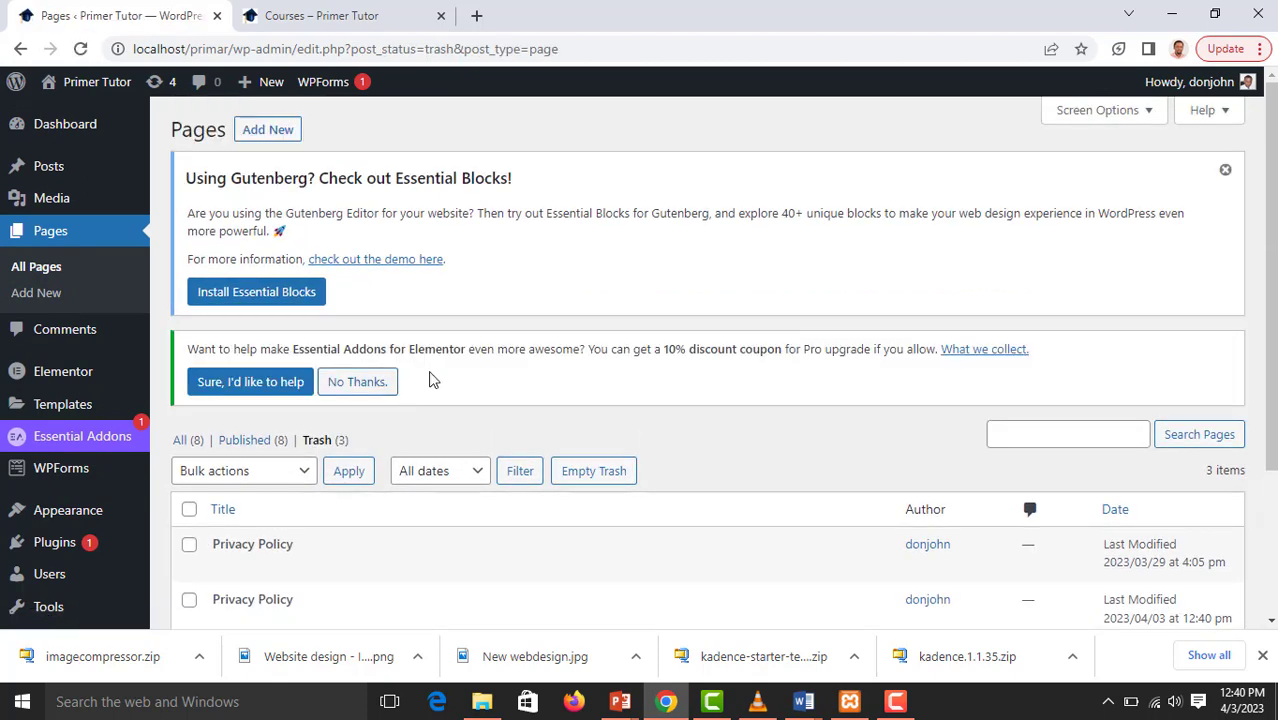
scroll(481, 368, down, 2)
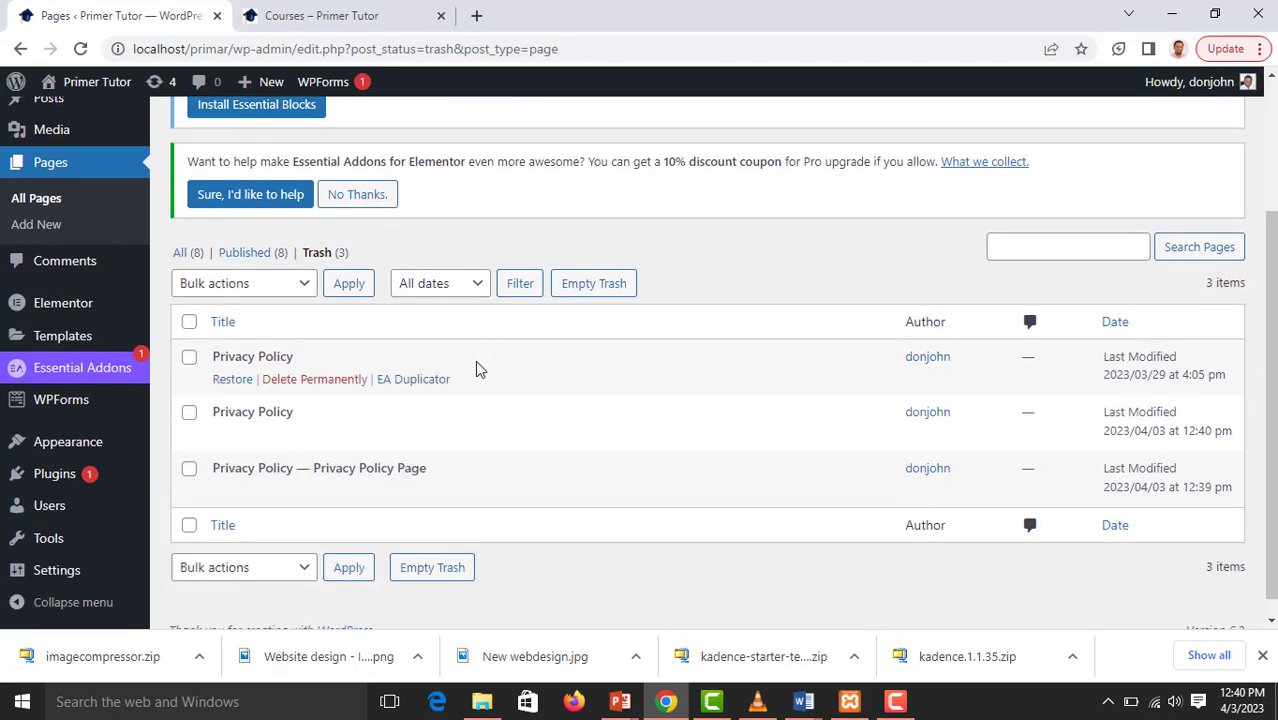
click(189, 323)
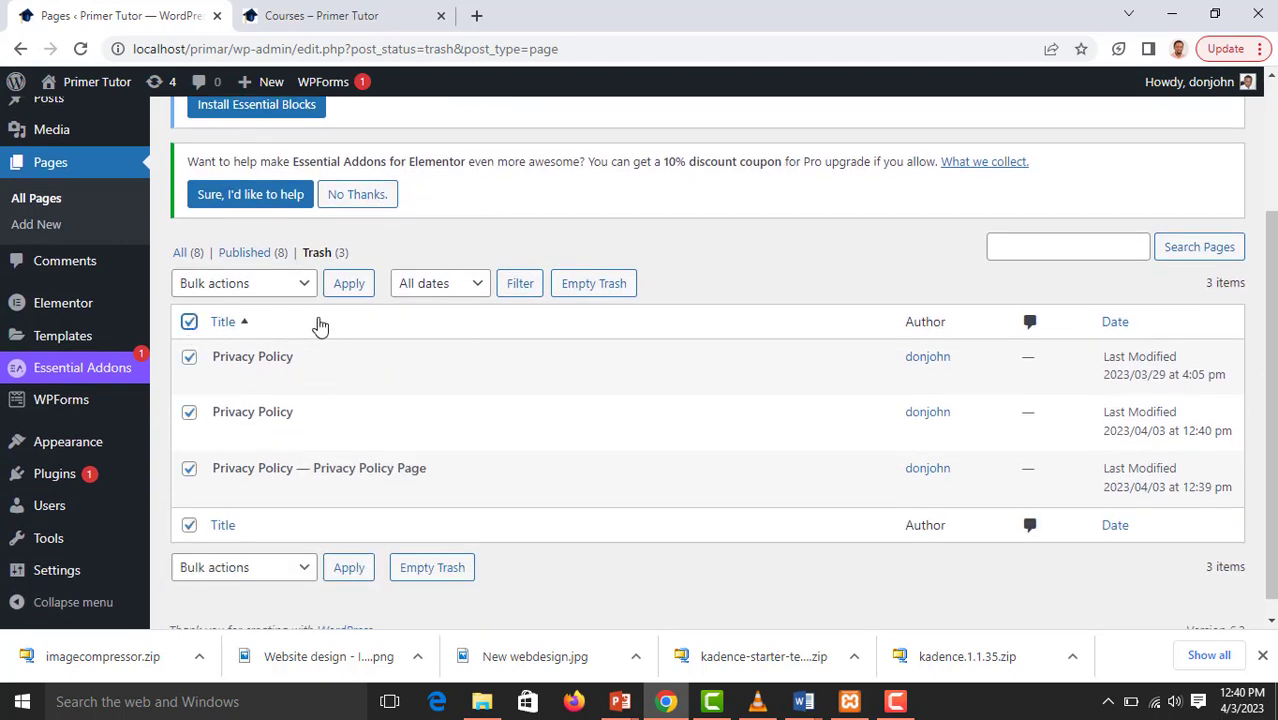
click(300, 289)
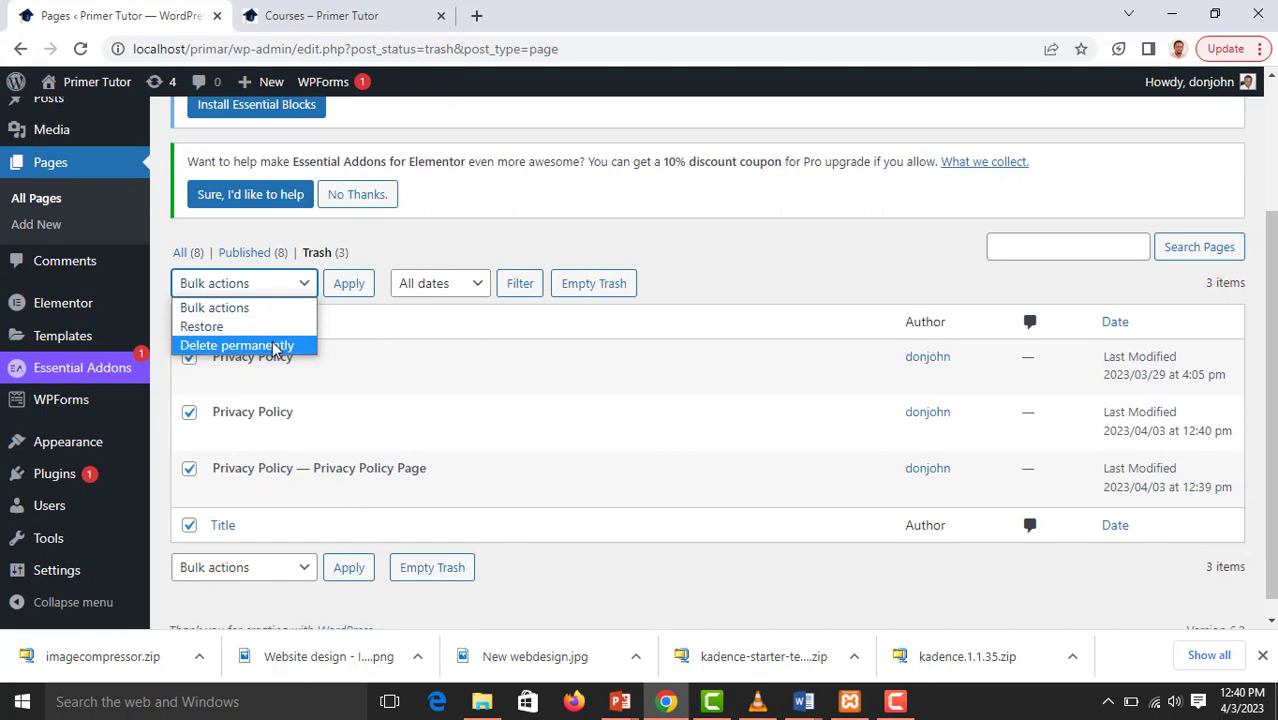
click(273, 345)
click(355, 288)
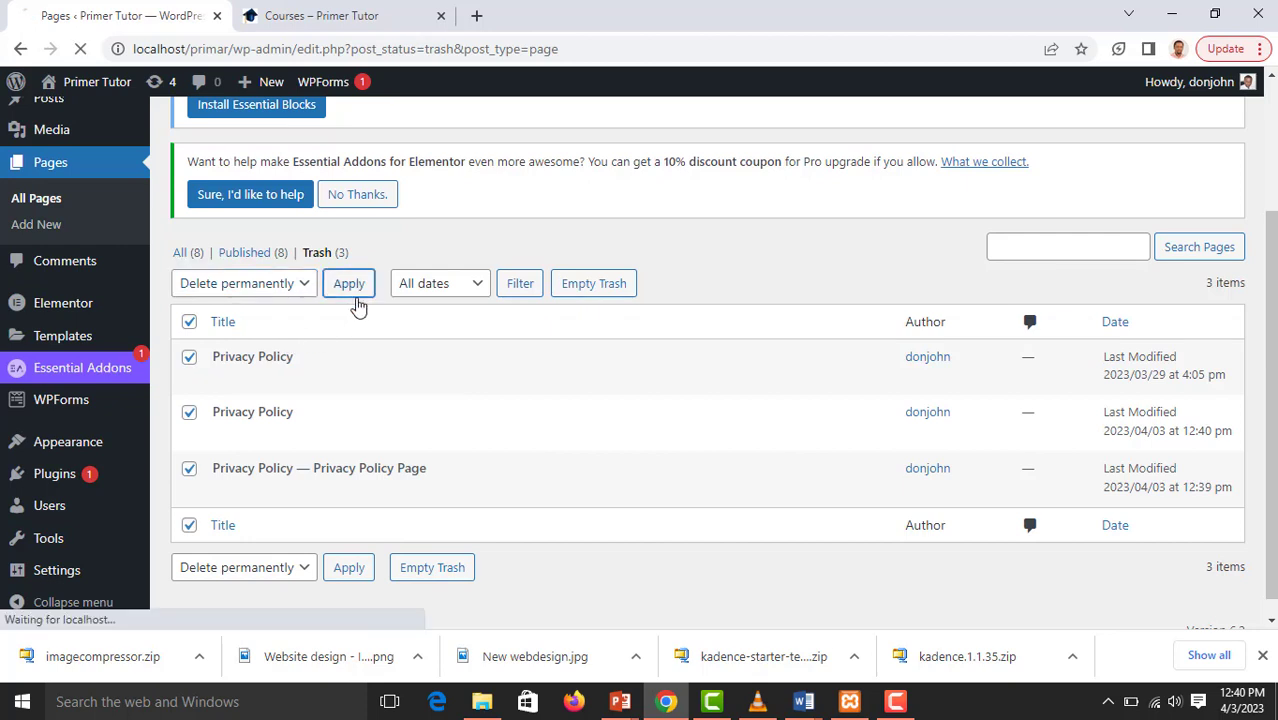